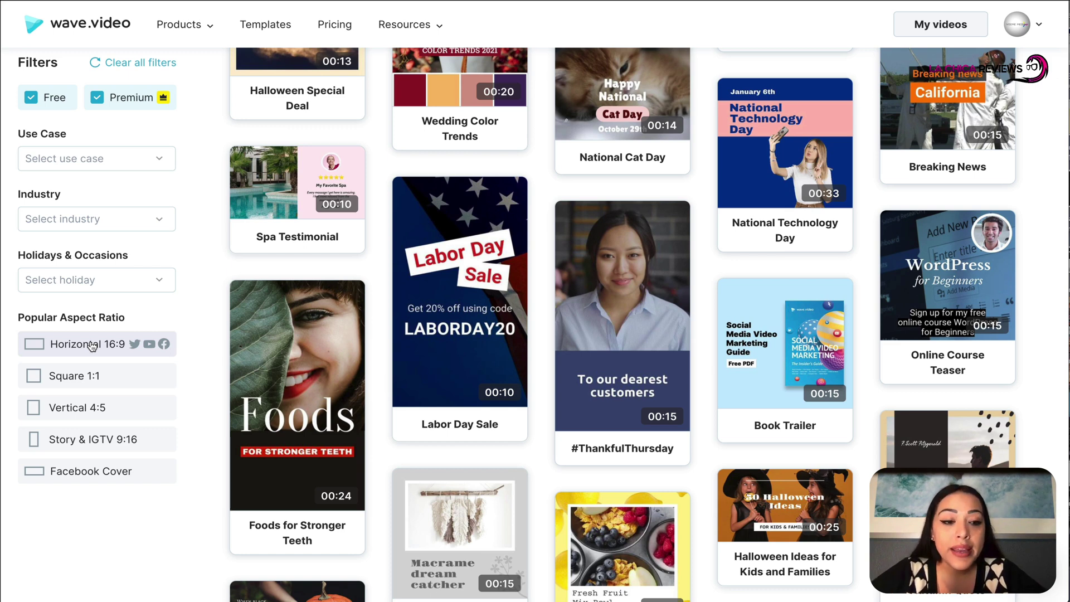
Filter the template gallery in turn by Horizontal 16:9, Square 1:1, Vertical 4:5, Story & IGTV 9:16 and Facebook Cover to compare formats.
click(91, 345)
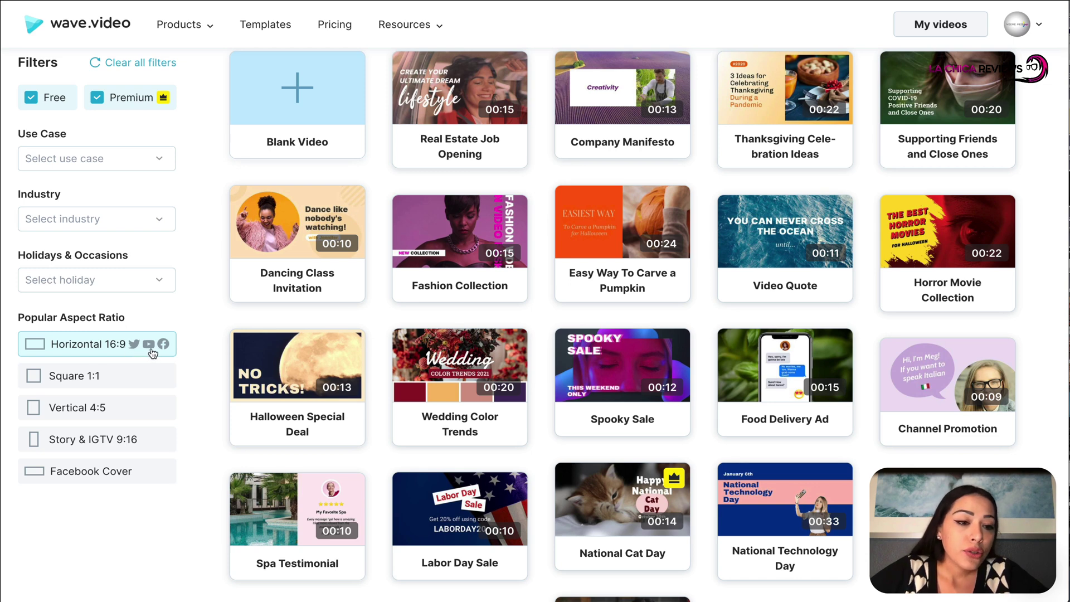
click(63, 386)
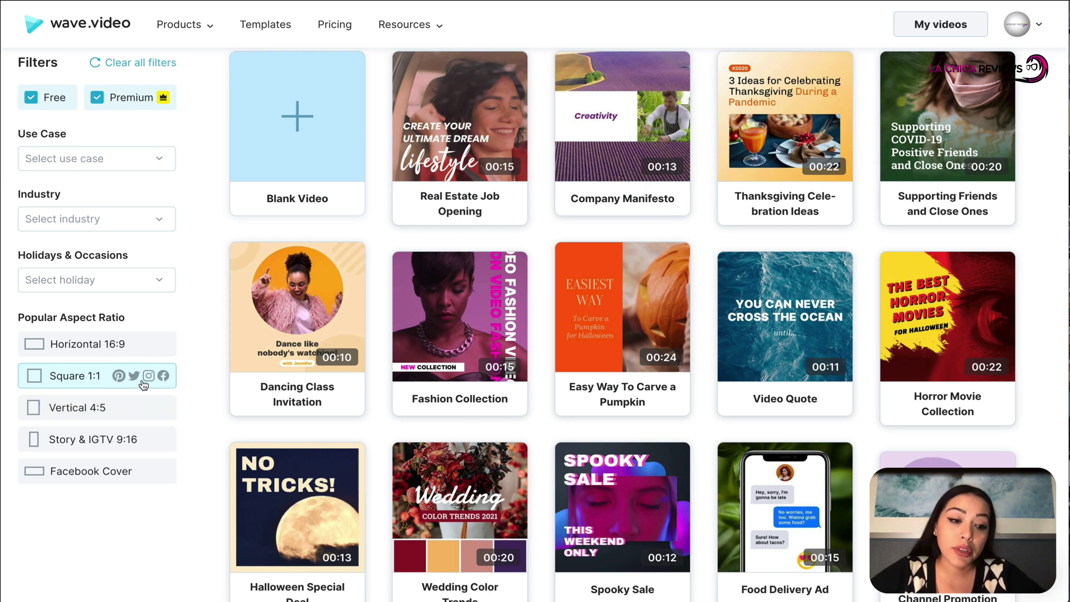
click(127, 400)
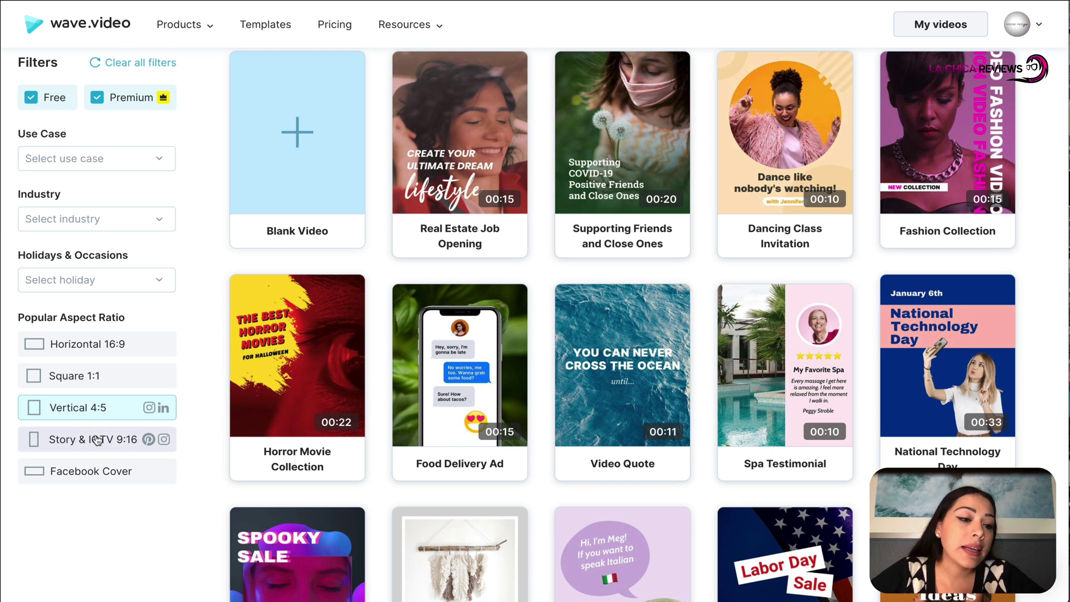
click(98, 441)
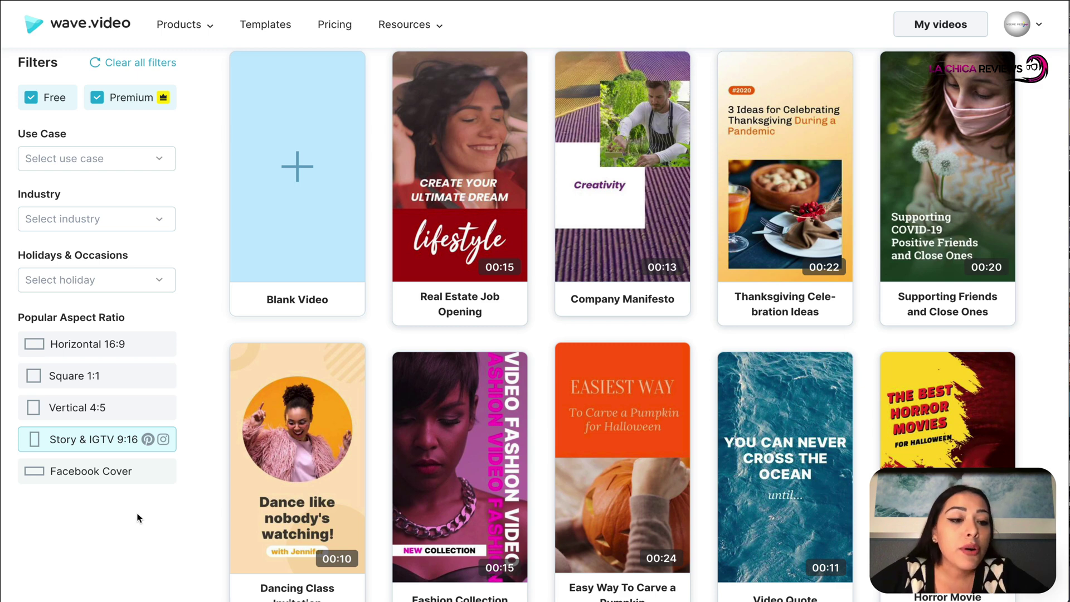
click(96, 475)
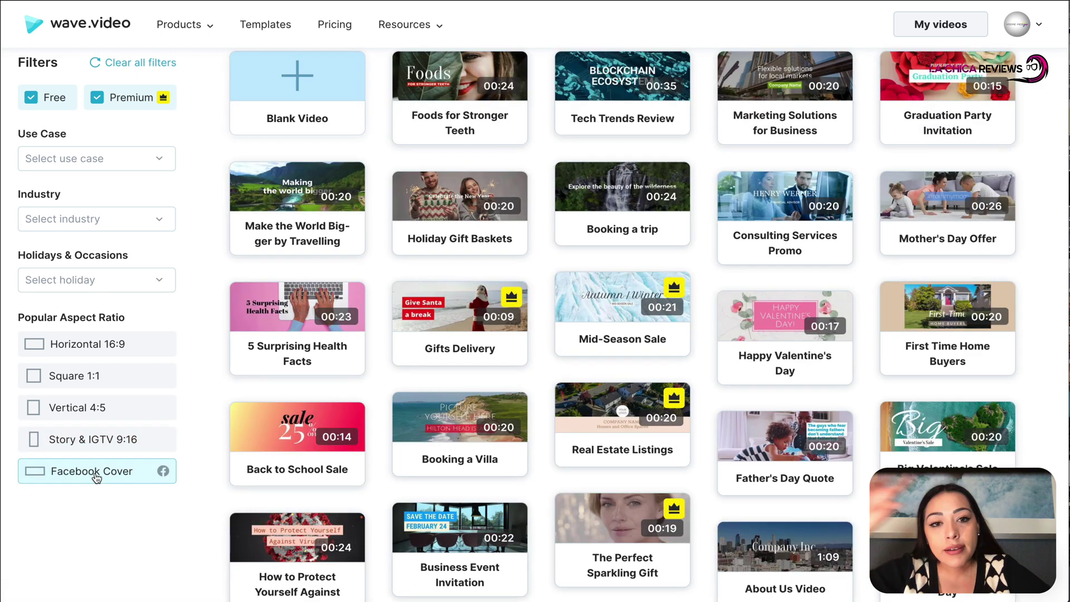
scroll(128, 424, down, 1)
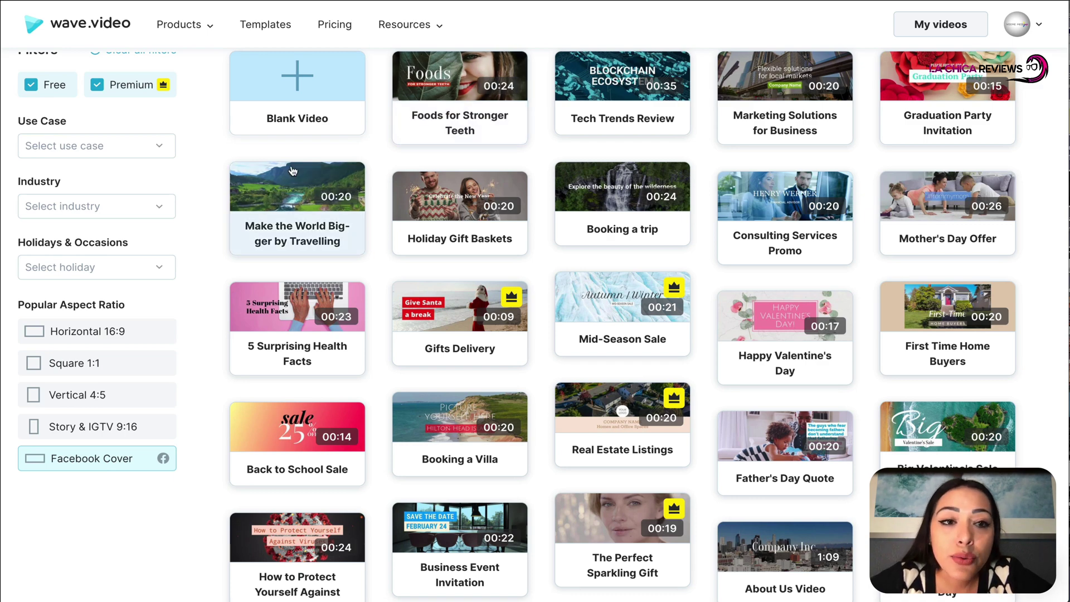
Open the square Video Quote template for editing and review its available resize formats and the editor's template library.
click(276, 25)
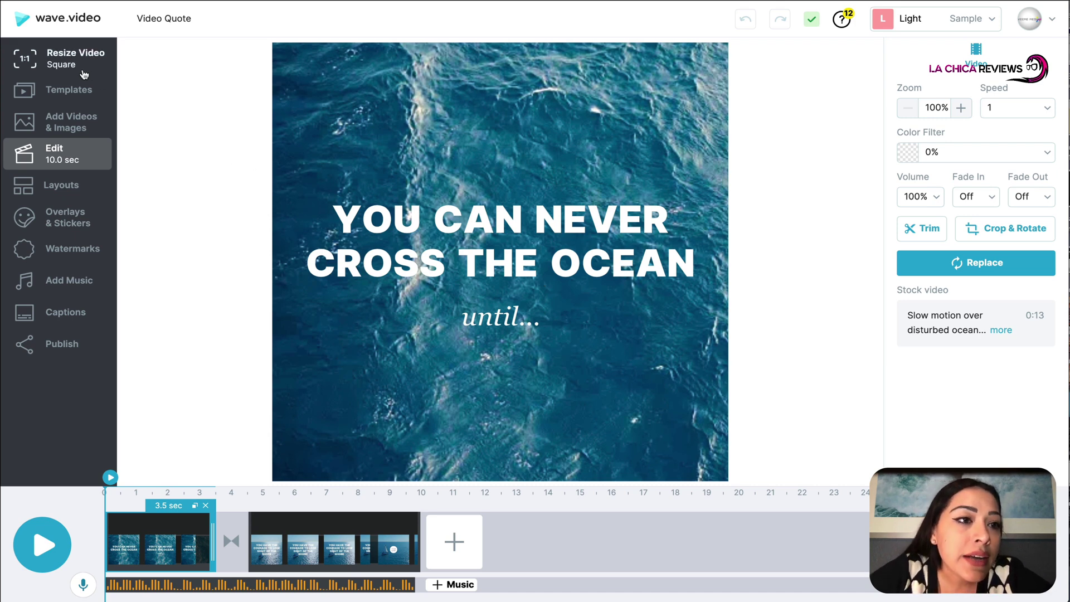
click(67, 61)
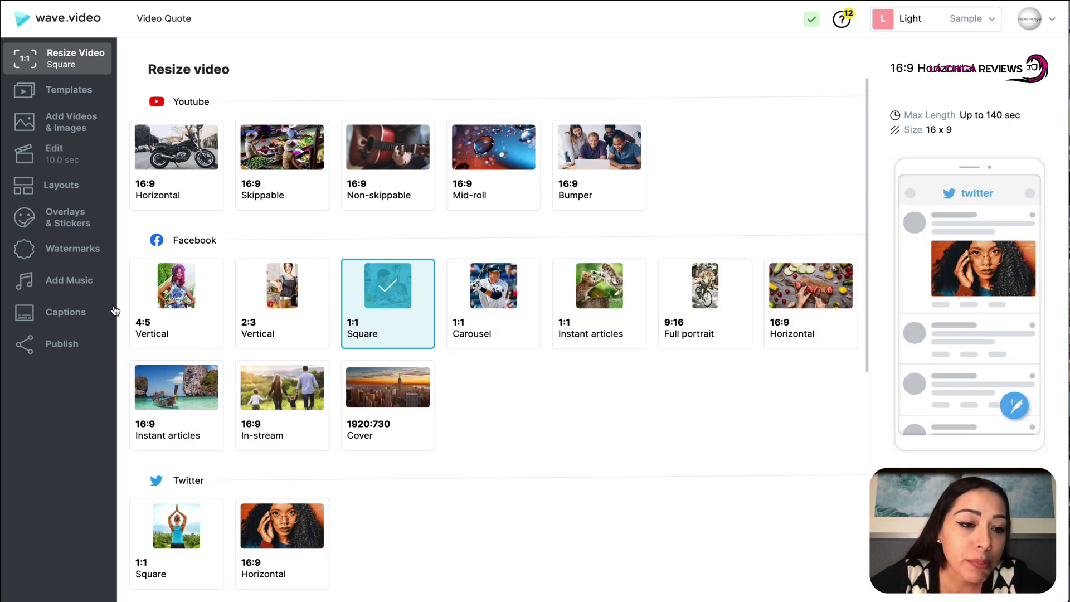
click(49, 95)
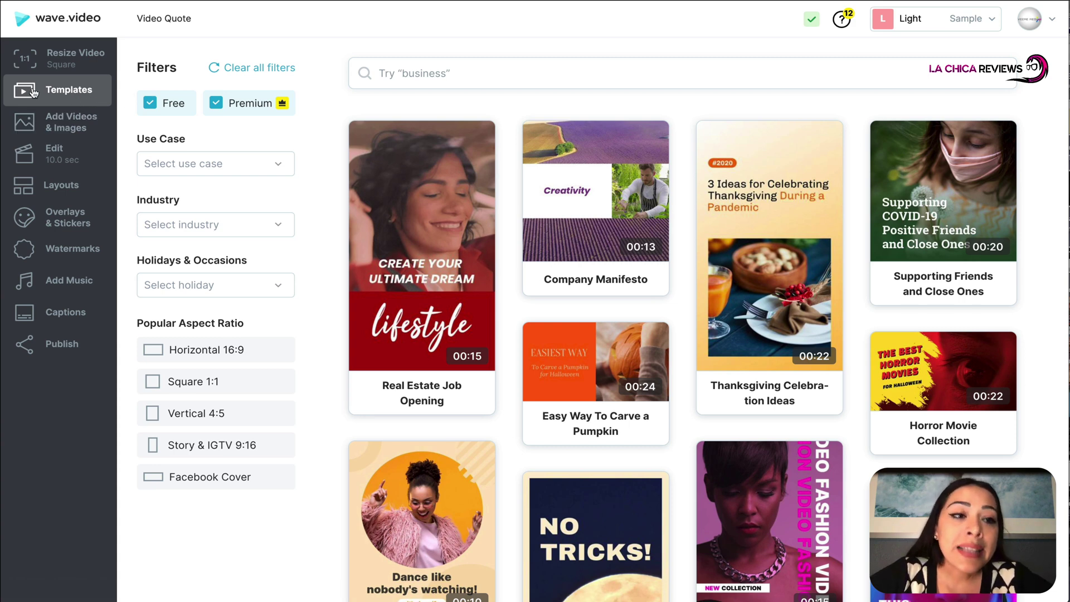
Search the stock videos and images for "niño", replace the query with "kids", and browse the free media.
click(57, 123)
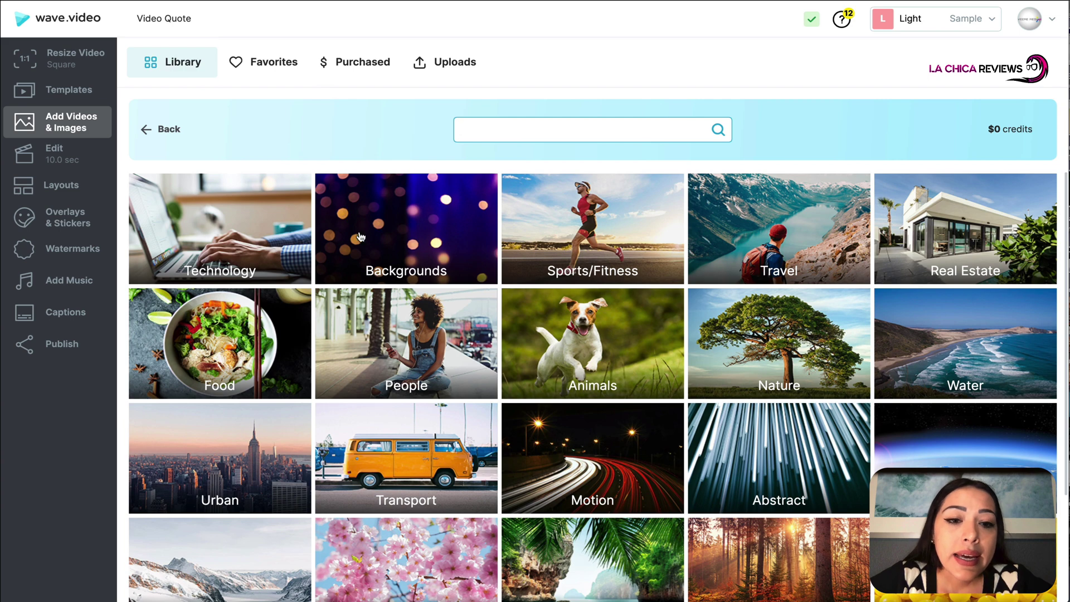
scroll(552, 290, down, 1)
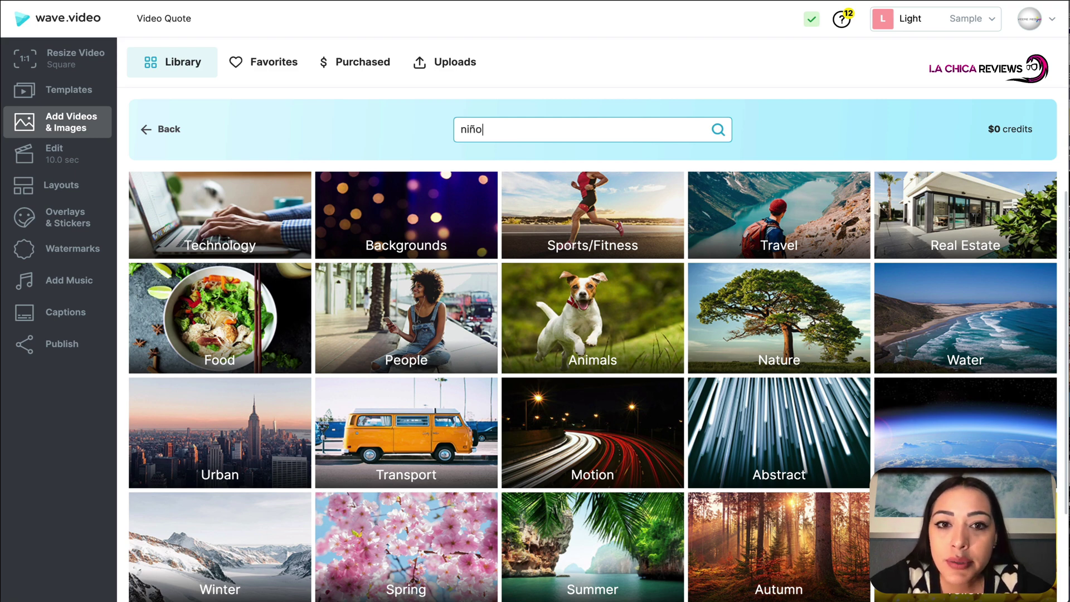
key(Return)
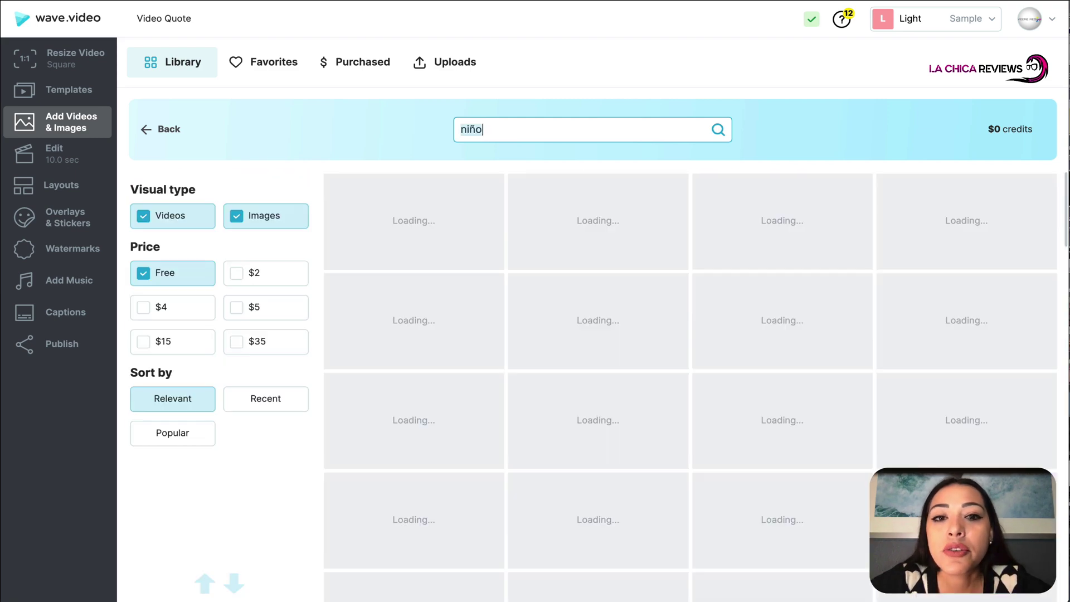
key(BackSpace)
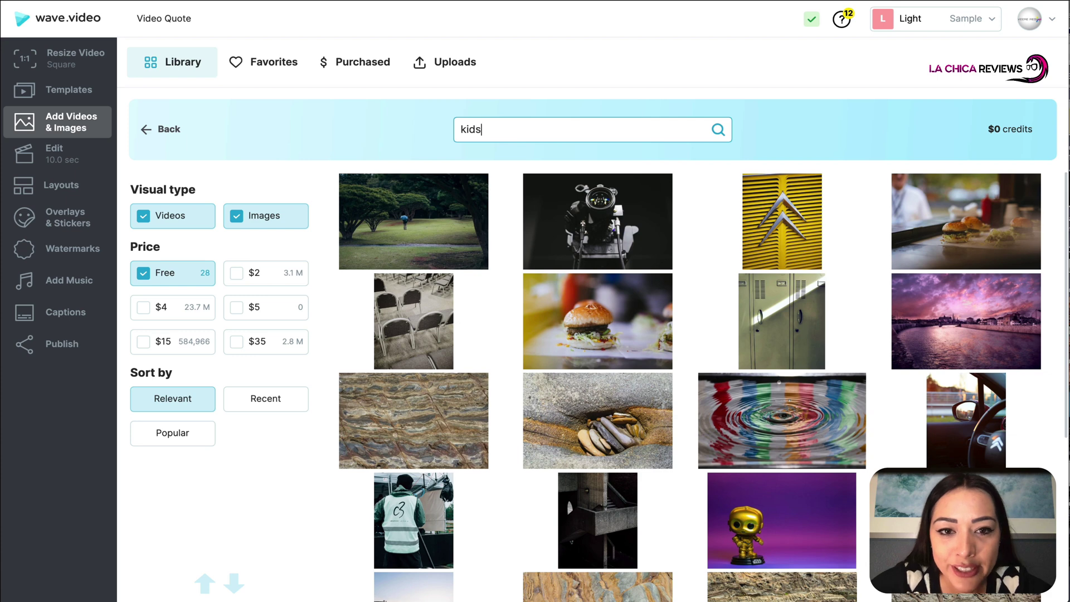
key(Return)
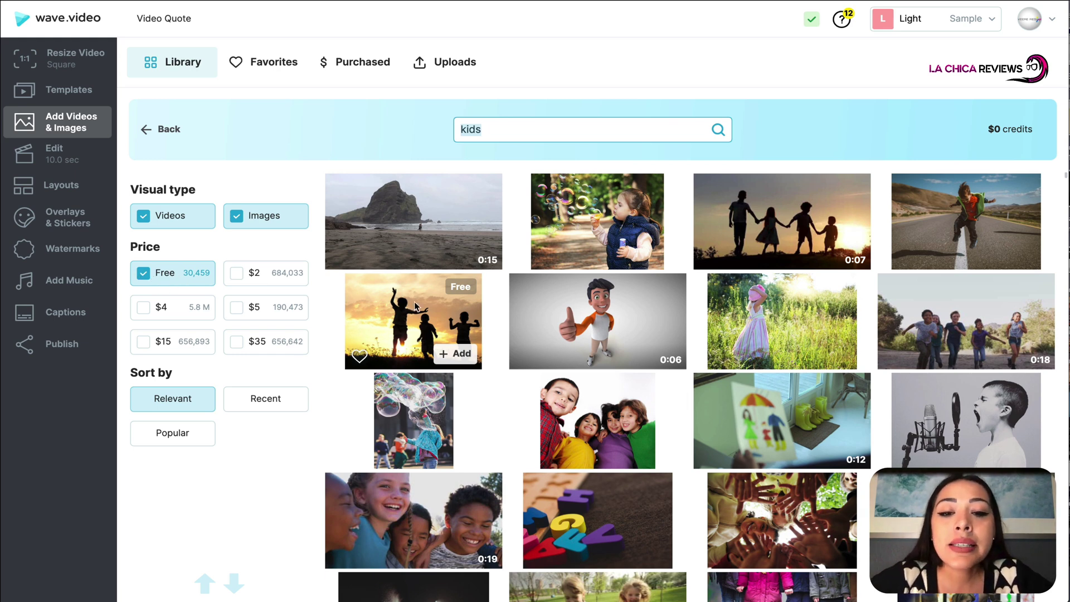
scroll(597, 402, down, 2)
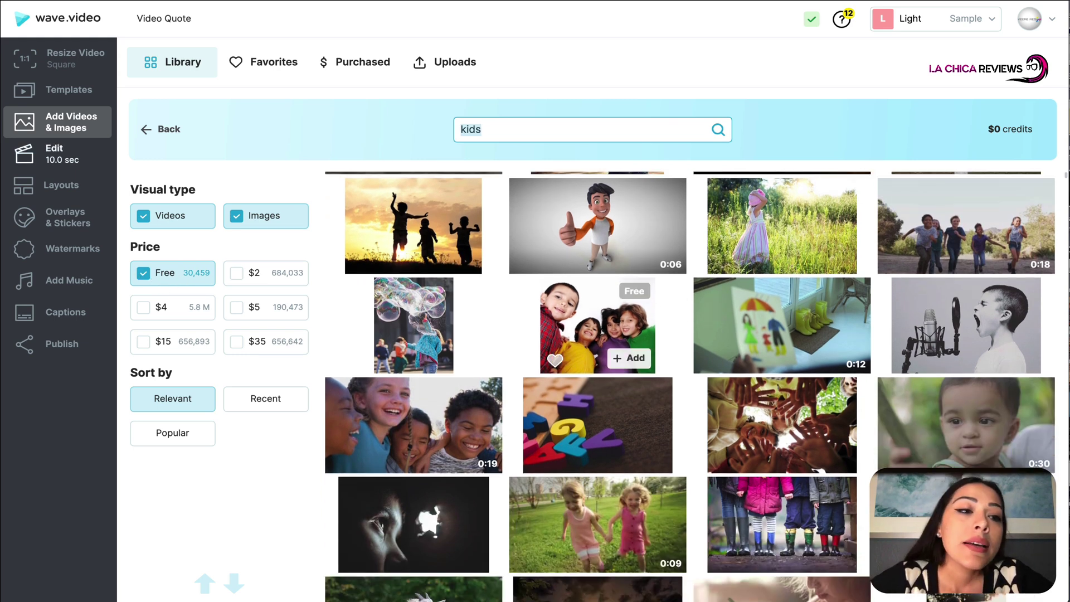
Try out framed, circular, banded and phone-mockup layouts on the first scene, and restore its full-frame layout.
click(66, 159)
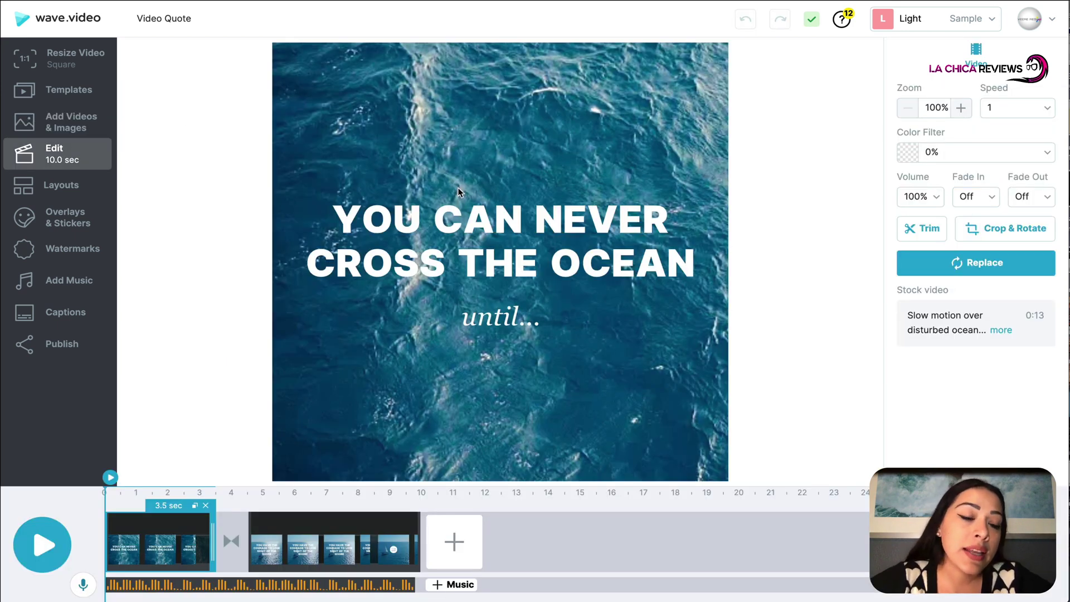
click(61, 196)
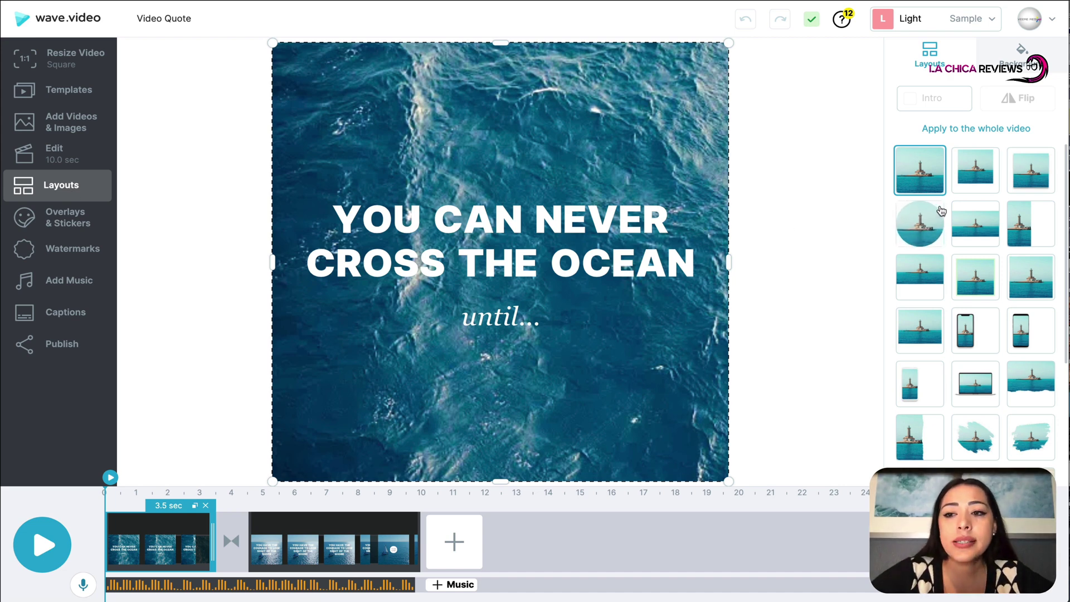
click(980, 170)
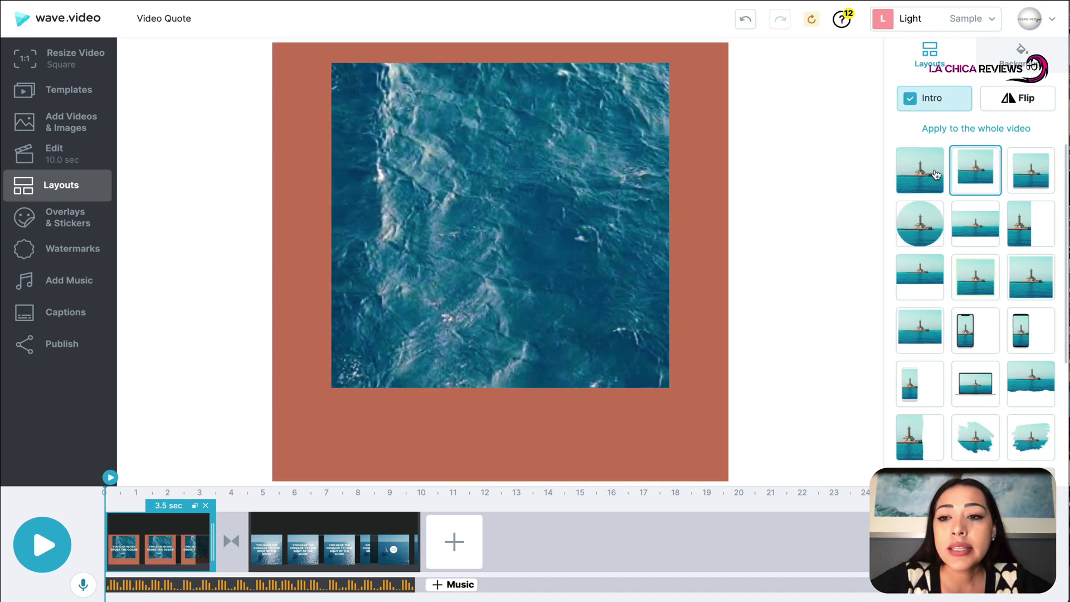
click(1020, 184)
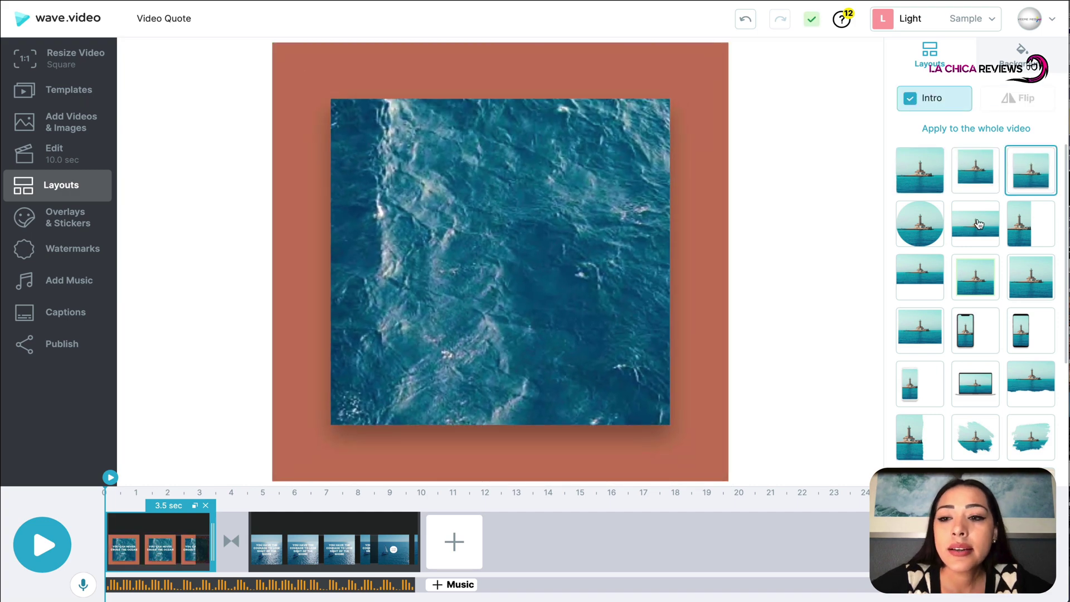
click(975, 223)
click(917, 234)
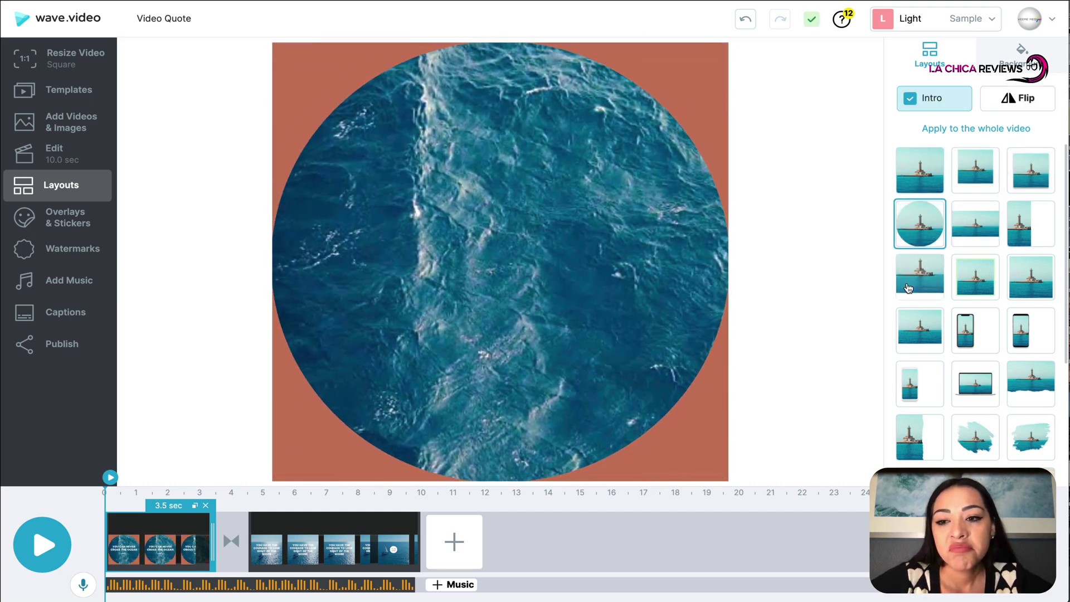
click(914, 268)
click(975, 276)
click(922, 323)
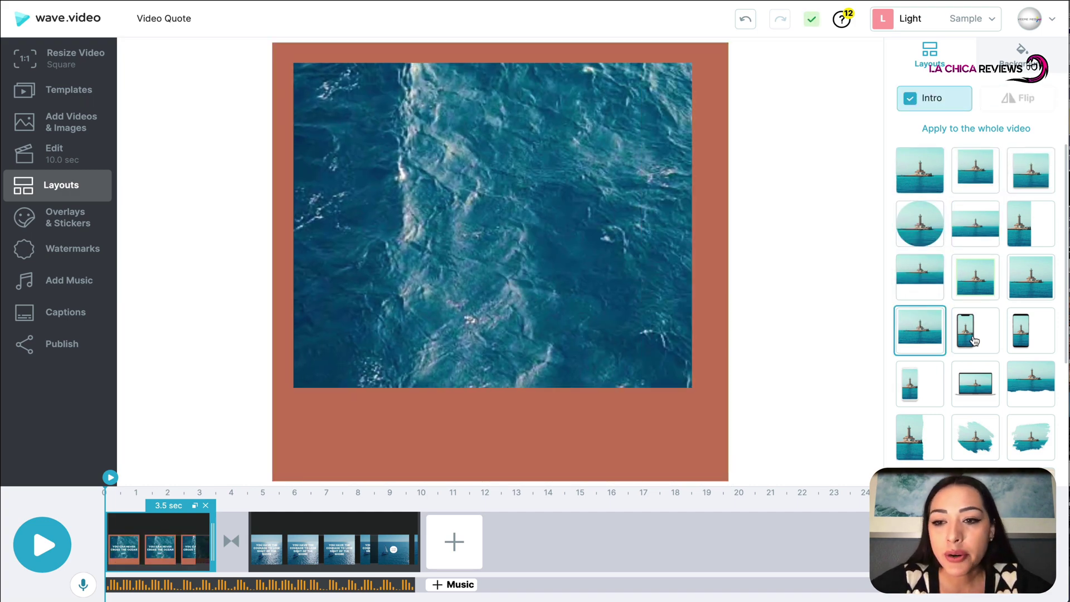
click(974, 332)
click(1009, 340)
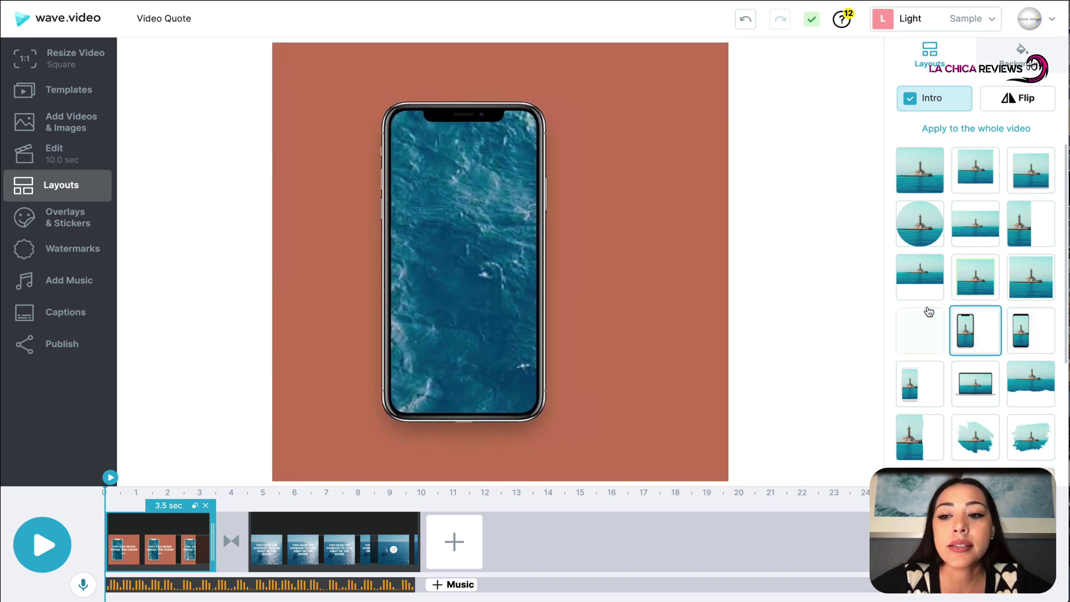
click(921, 170)
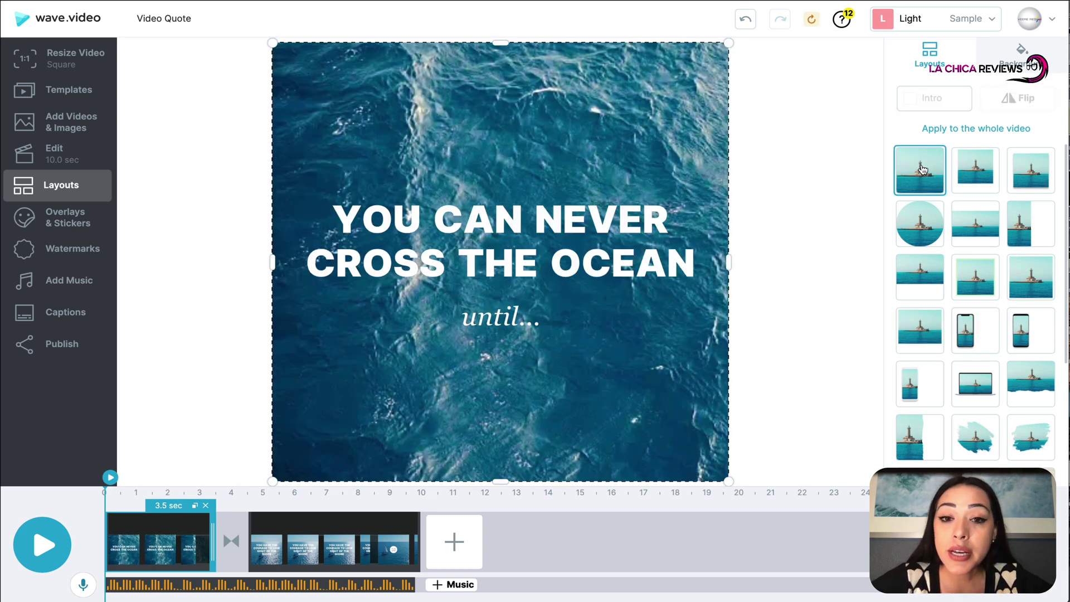
Place a smiling emoji sticker in the upper-right area of the first scene and preview the video up to the second scene.
click(52, 221)
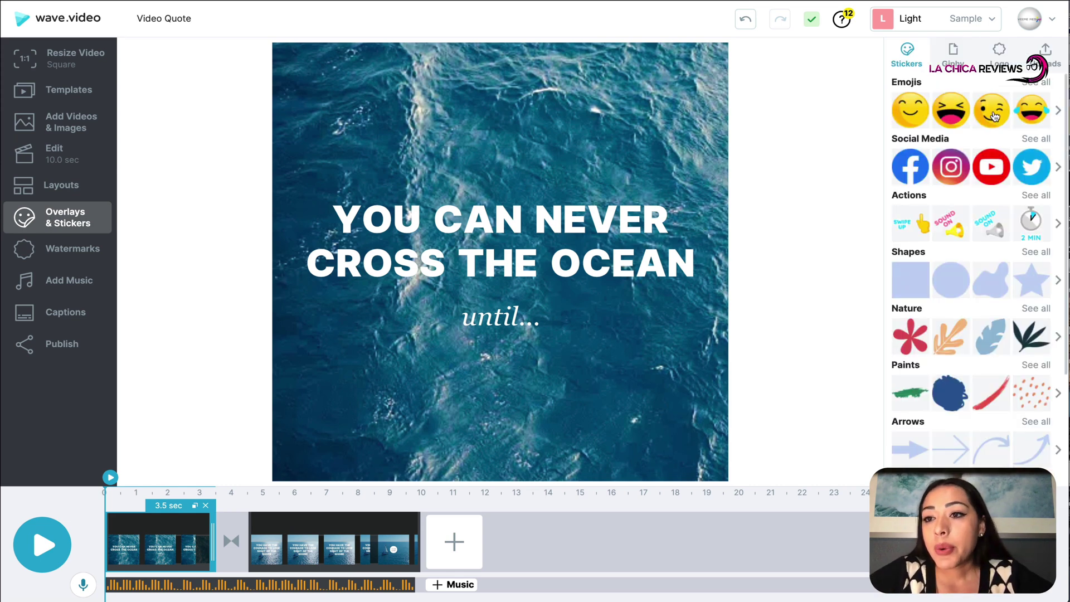
drag(994, 116, 654, 127)
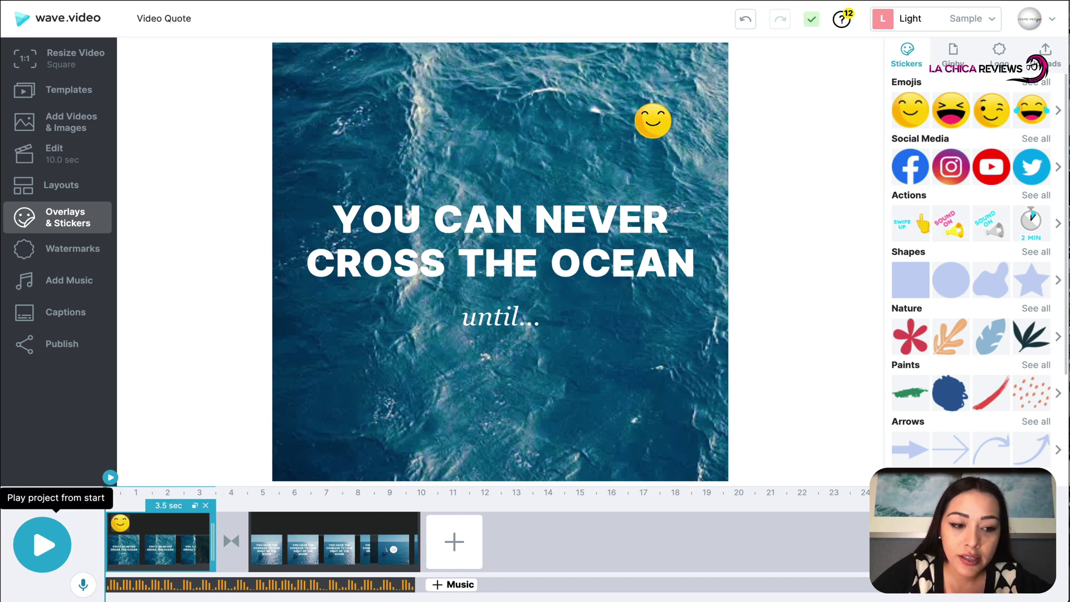
click(42, 544)
click(42, 544)
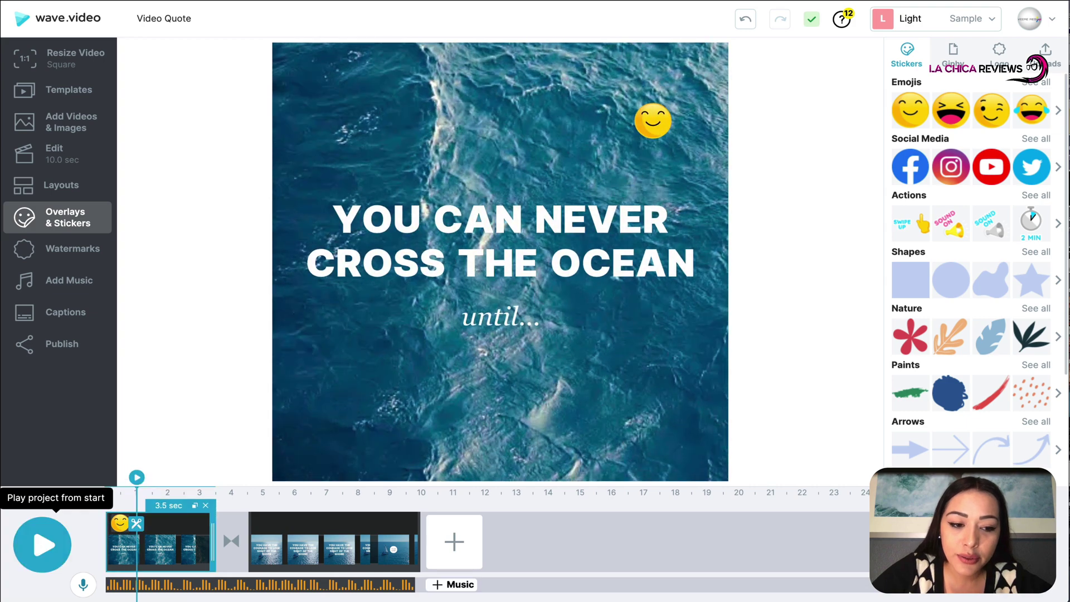
click(42, 544)
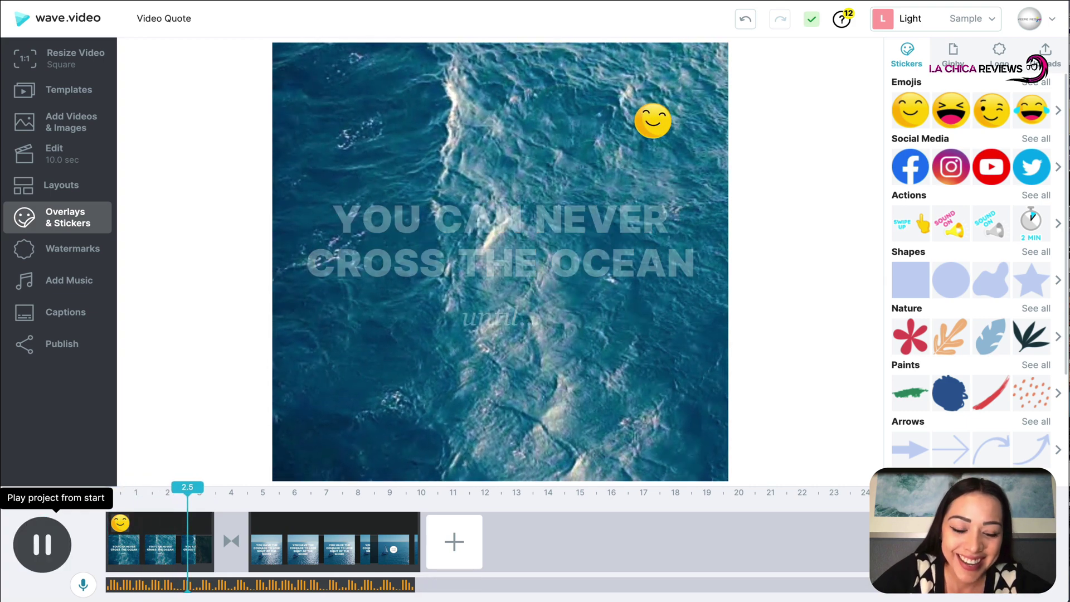
click(42, 544)
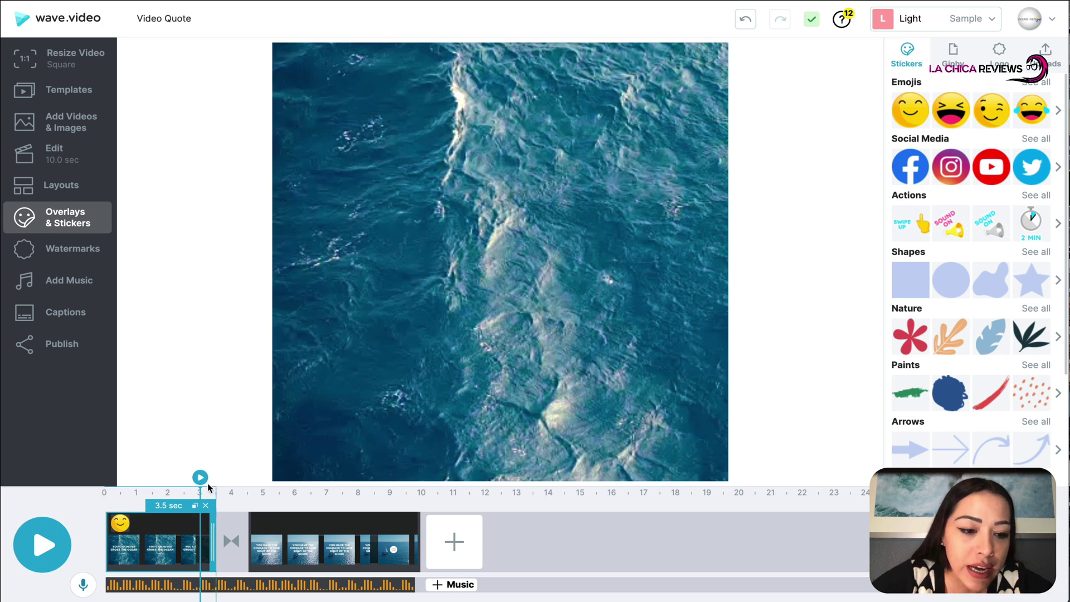
click(43, 544)
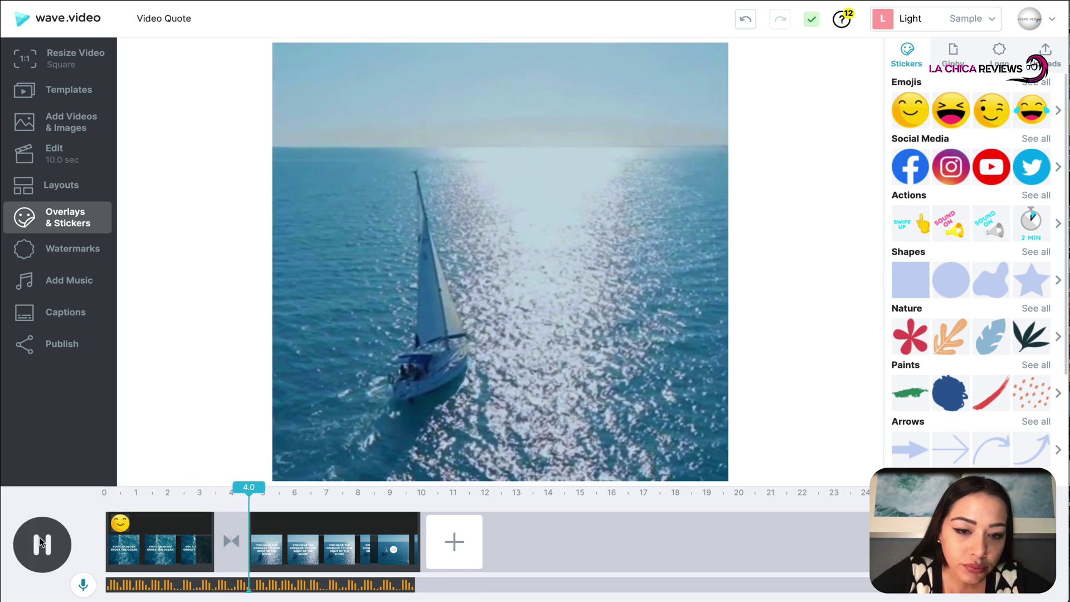
click(42, 544)
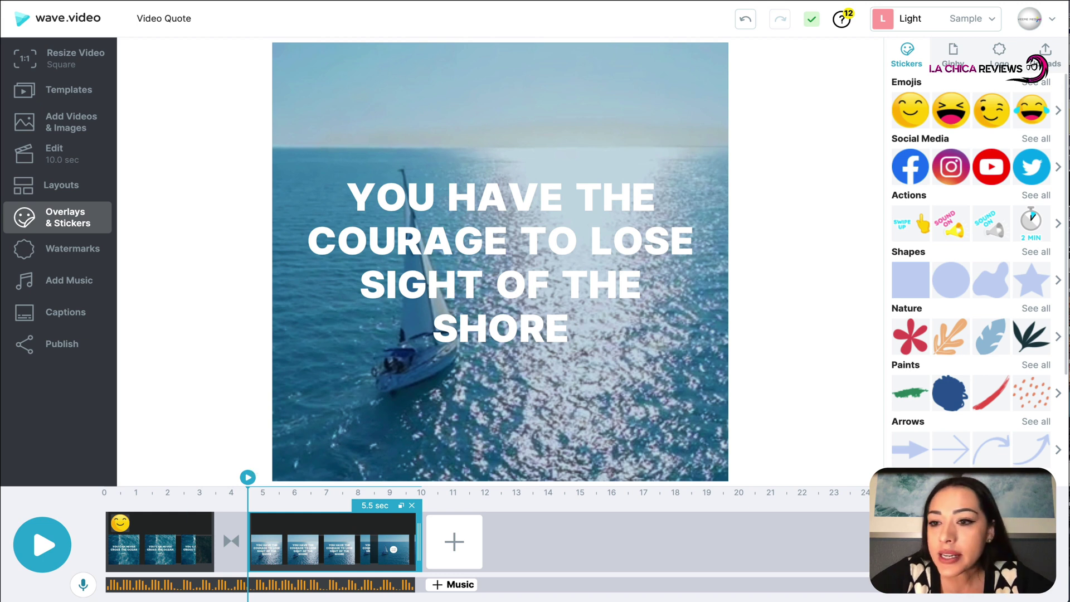
Browse the sticker collections and add the BESTIE and long-haired woman Giphy stickers to the second scene.
scroll(1017, 128, down, 2)
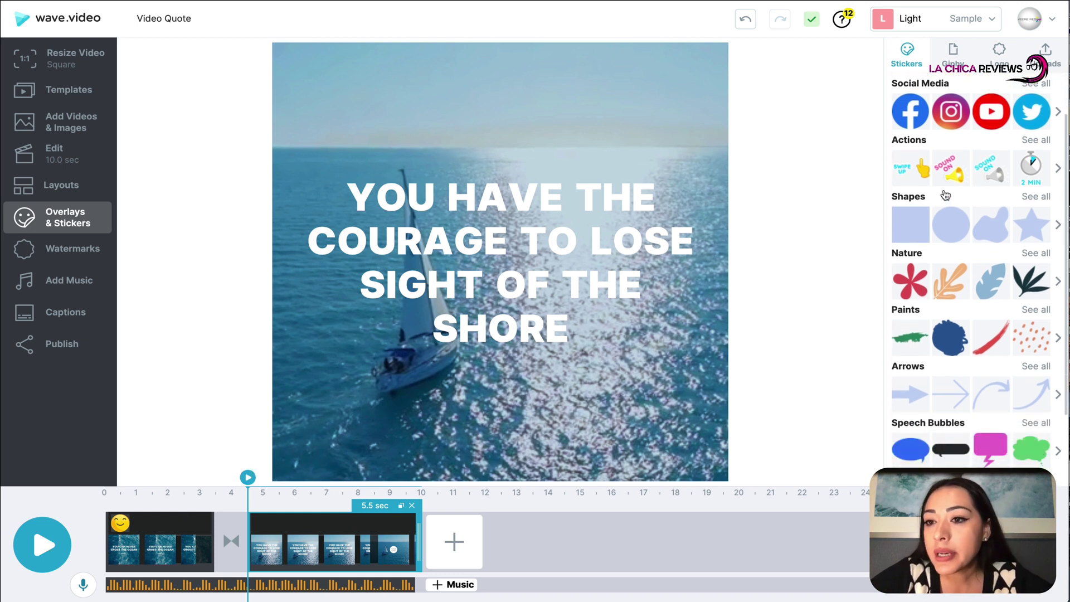
scroll(953, 202, down, 1)
click(954, 53)
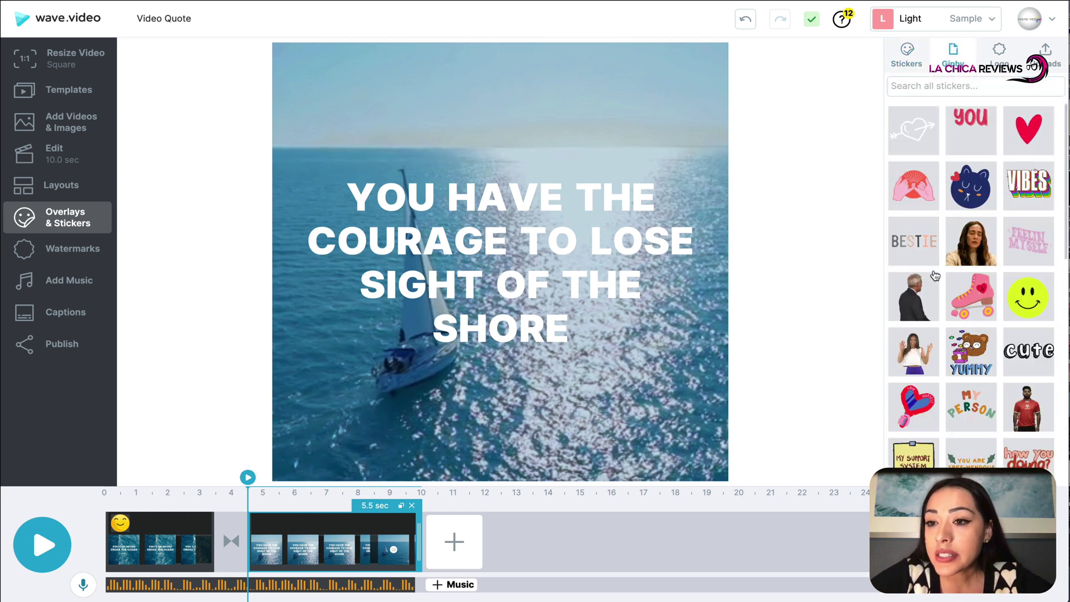
scroll(938, 272, down, 1)
click(915, 218)
drag(992, 240, 672, 349)
Move the woman sticker to the lower-right edge of the second scene's frame and enlarge it.
click(658, 333)
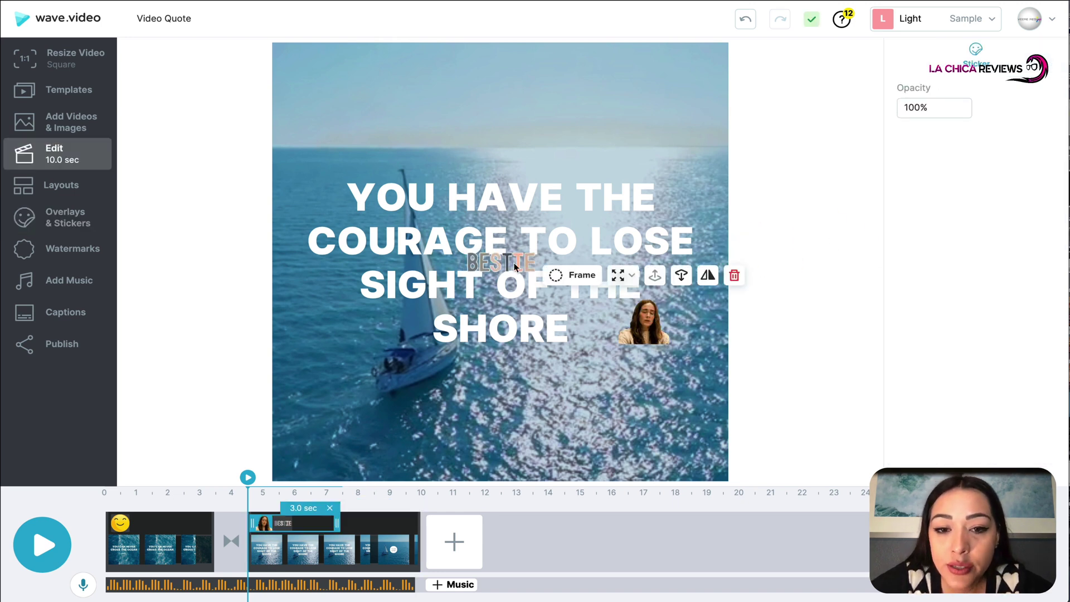
click(531, 274)
click(660, 324)
drag(646, 323, 633, 422)
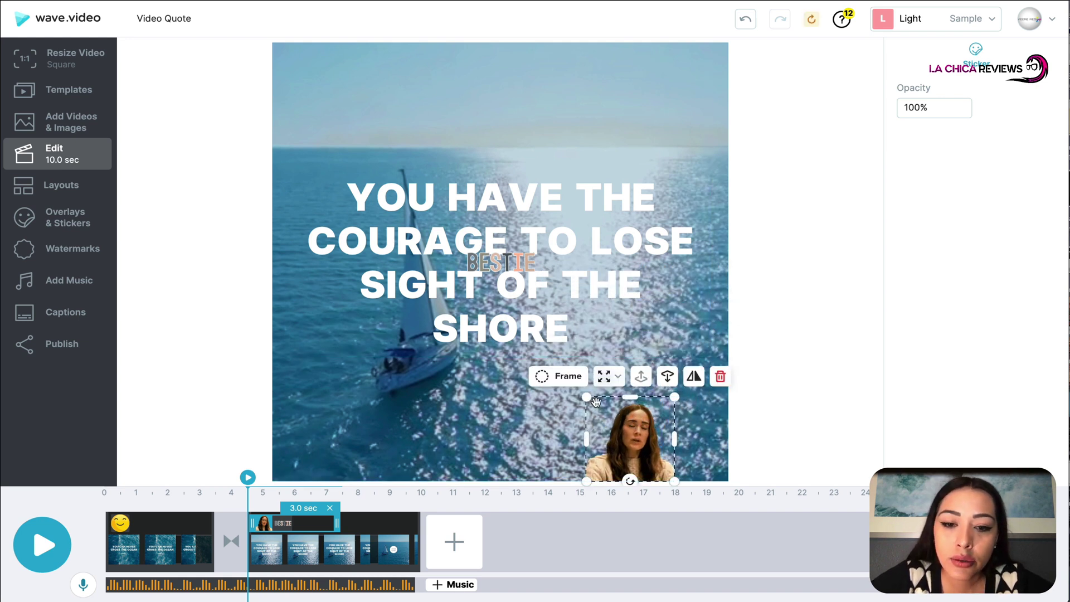
drag(583, 393, 511, 358)
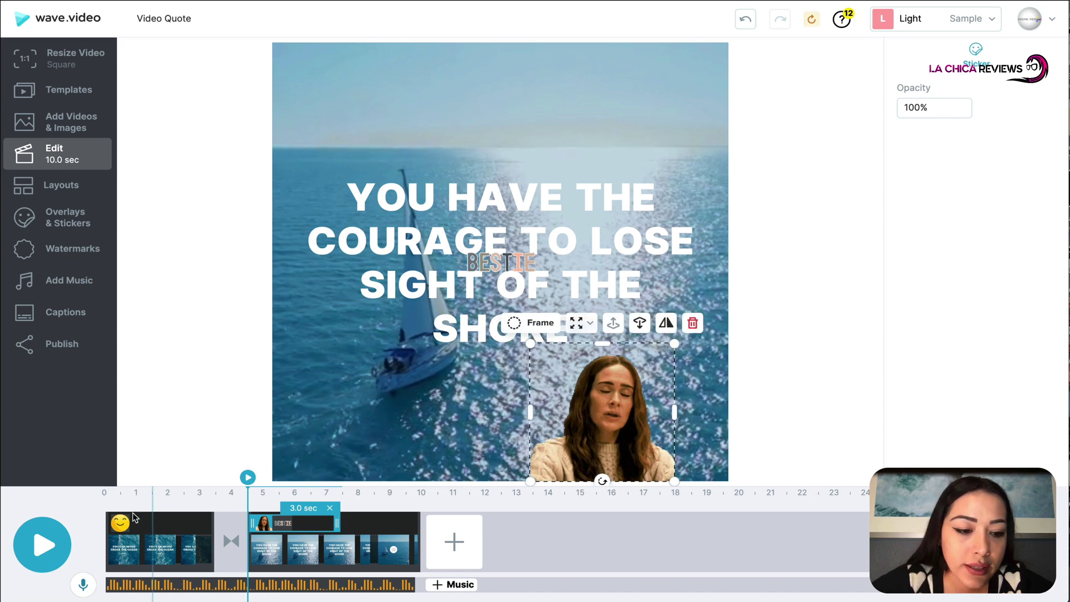
Preview the video across the change from the first scene to the second.
click(29, 546)
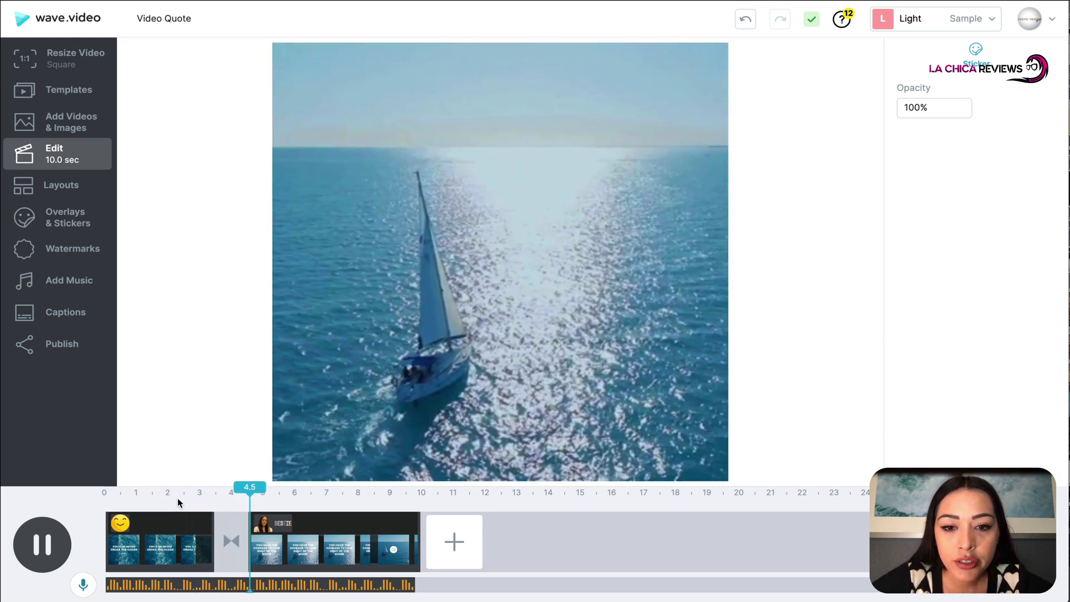
key(space)
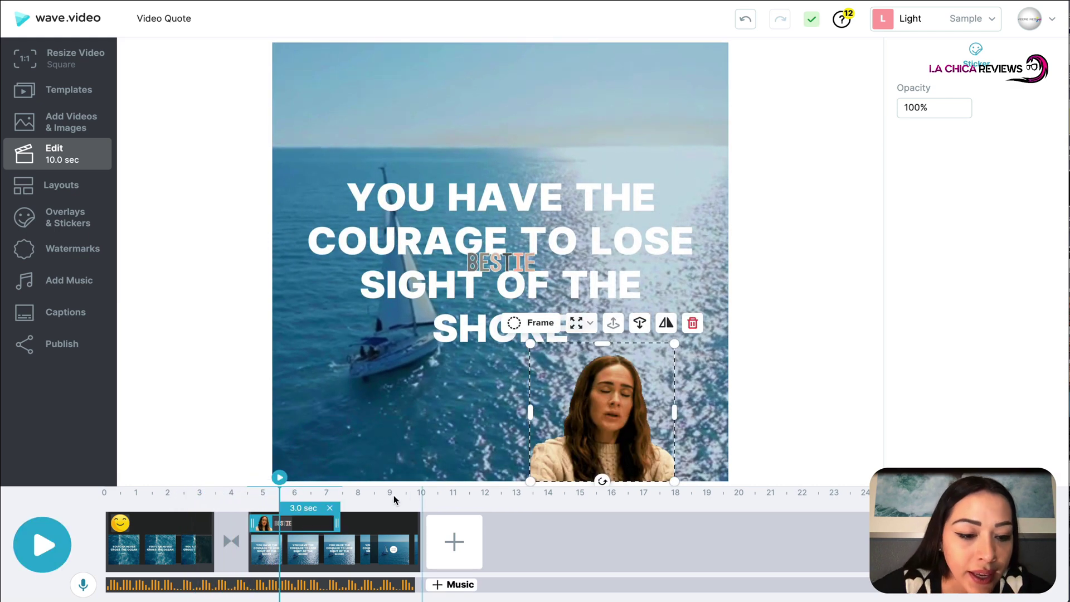
click(231, 527)
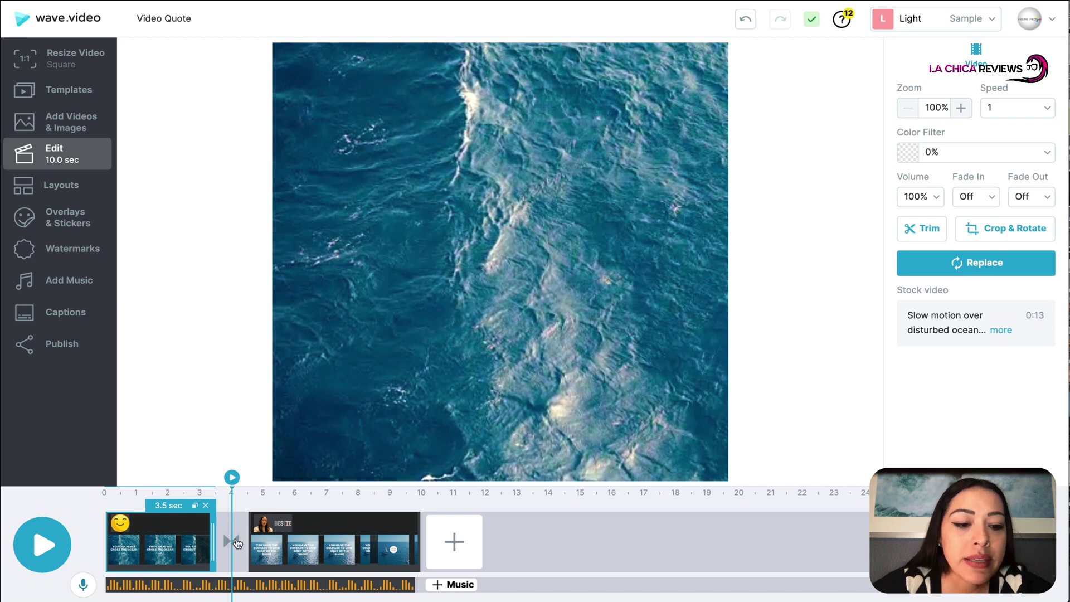
Try Doorway, Entrance, Swipe and fade transitions between the two scenes, and apply the Wallpaper transition.
click(230, 542)
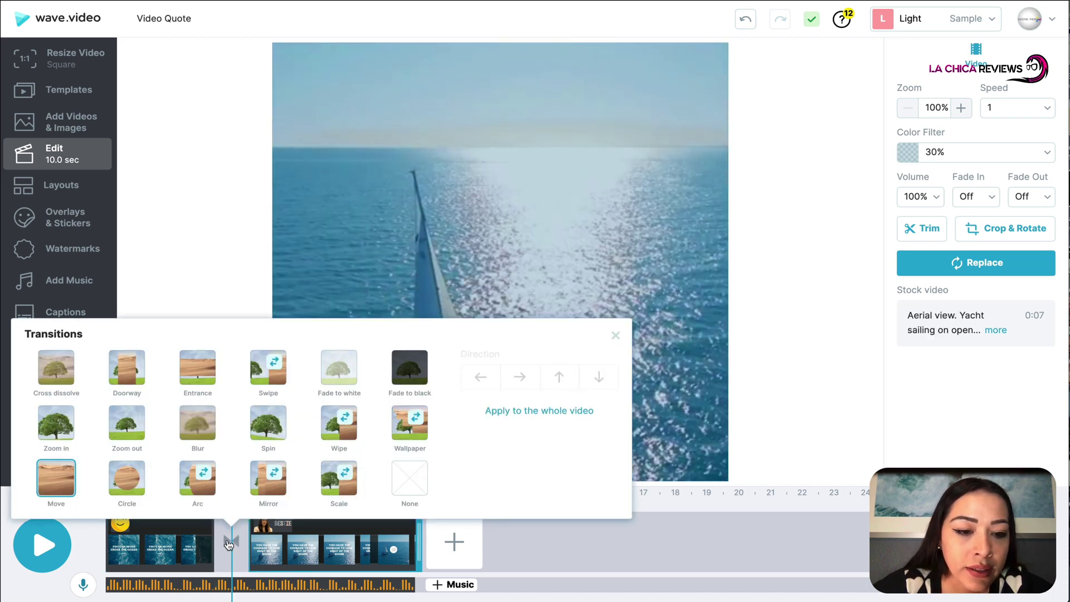
click(131, 371)
click(185, 371)
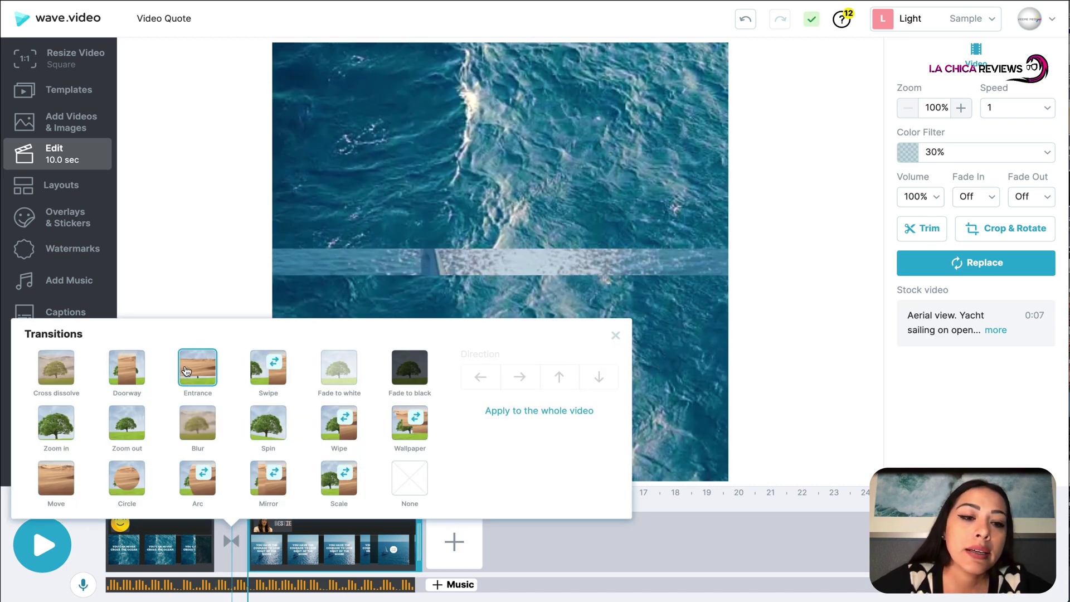
click(268, 368)
click(353, 373)
click(410, 368)
click(409, 422)
click(409, 423)
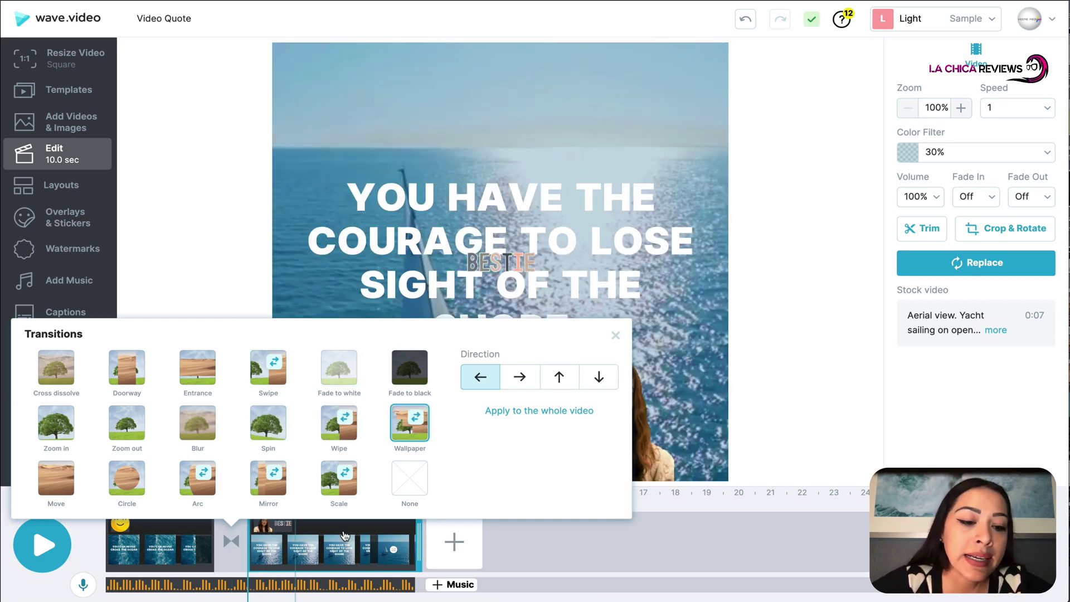
click(88, 563)
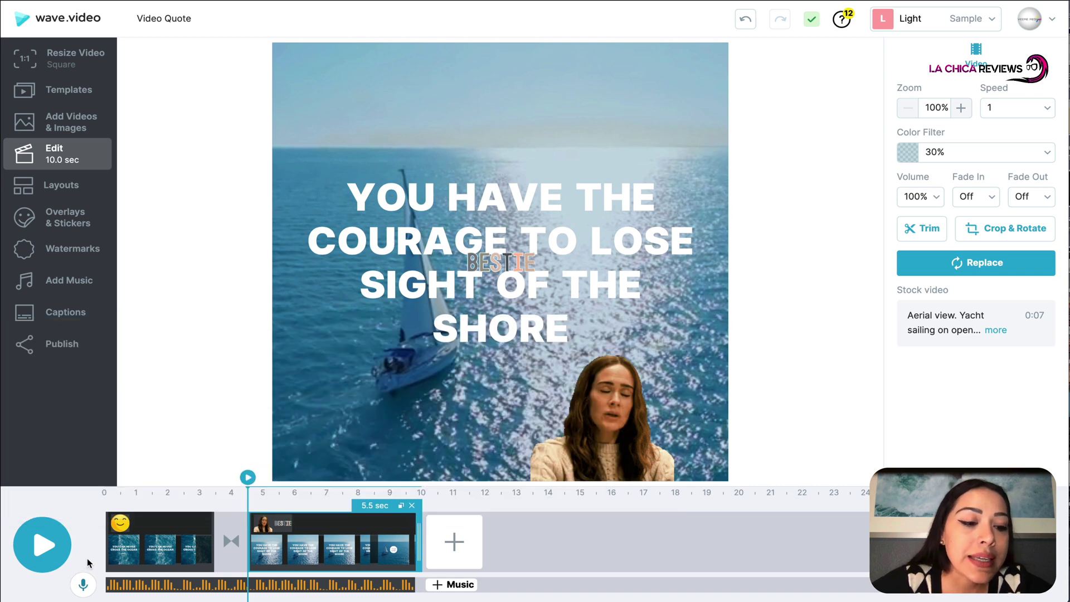
View the overlays and stickers section and the watermarks section.
click(68, 216)
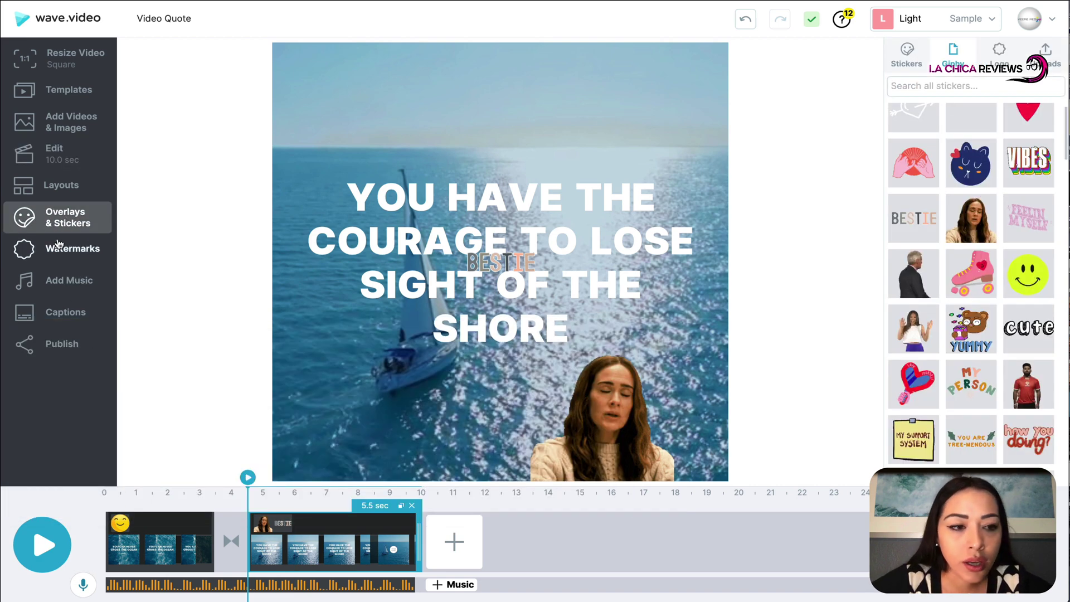
click(88, 250)
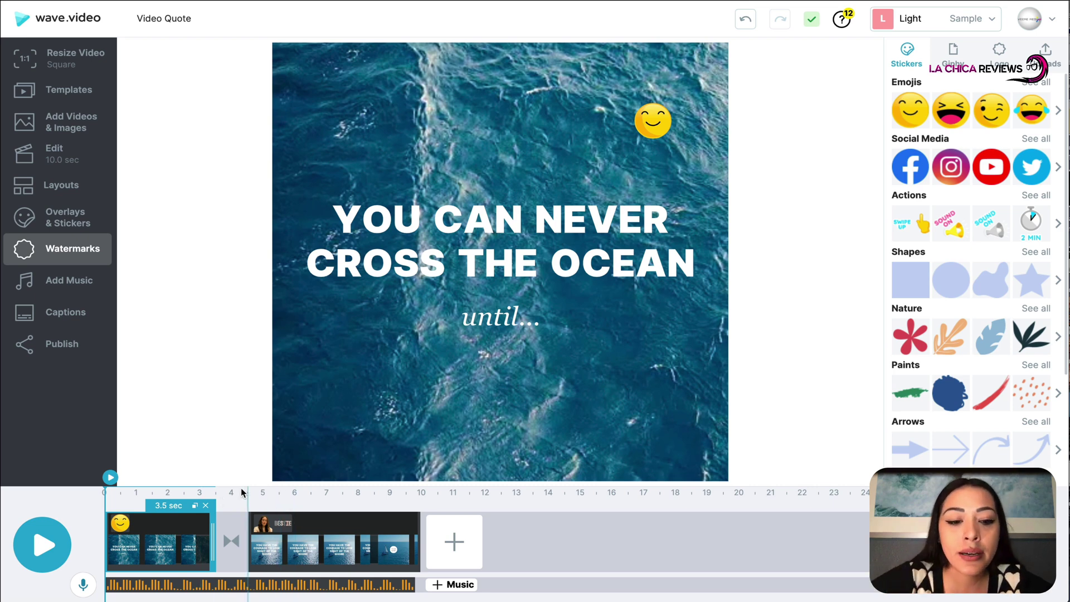
Open the first scene's headline text for editing and look through the available fonts without changing the font.
click(413, 271)
double_click(408, 270)
click(408, 270)
double_click(407, 269)
click(596, 211)
triple_click(596, 211)
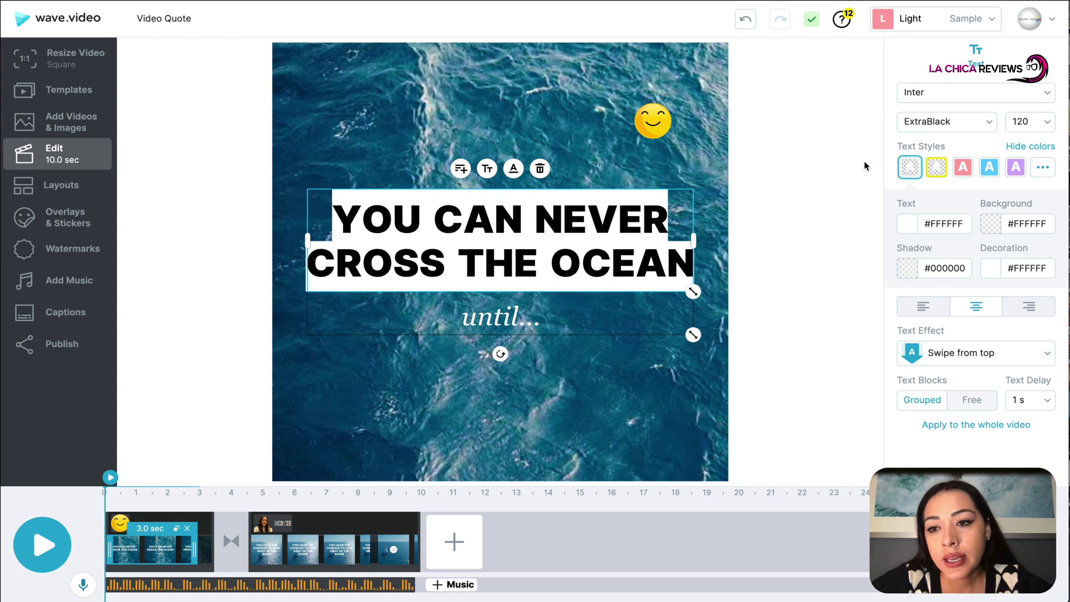
click(536, 225)
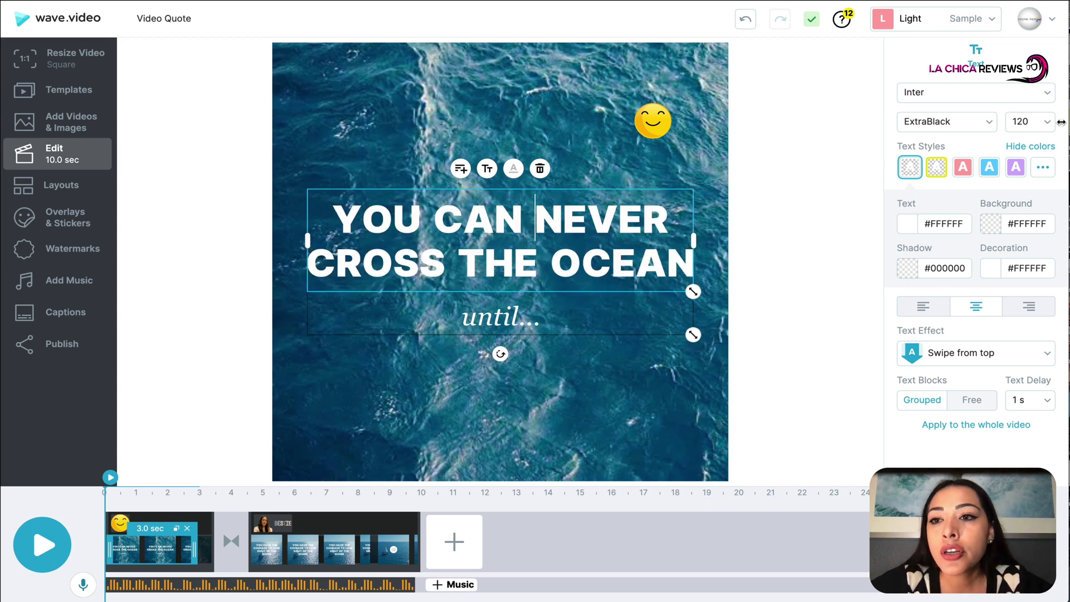
click(983, 92)
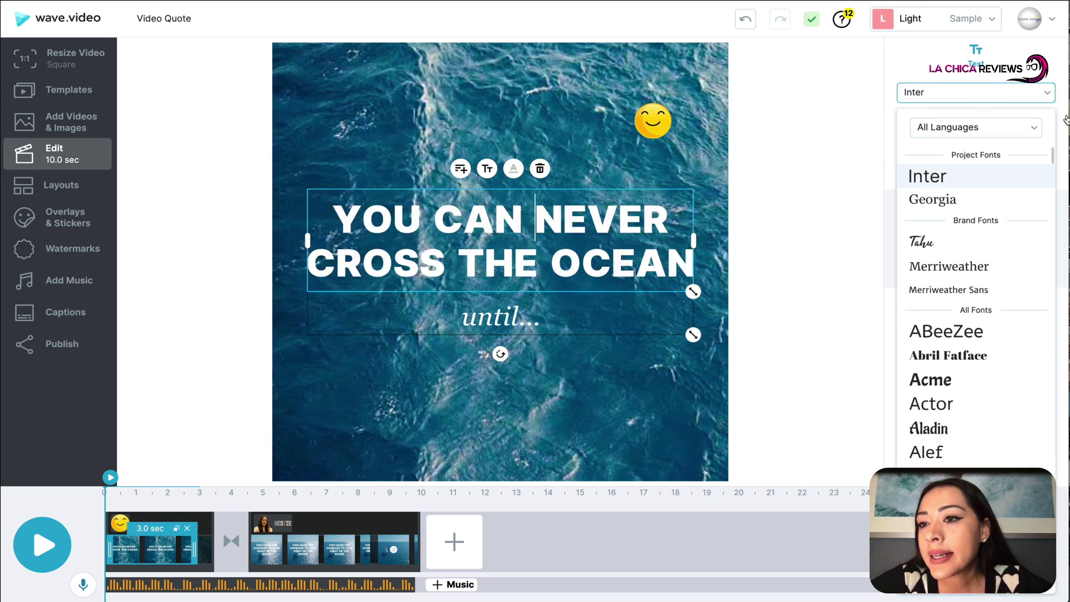
click(1047, 52)
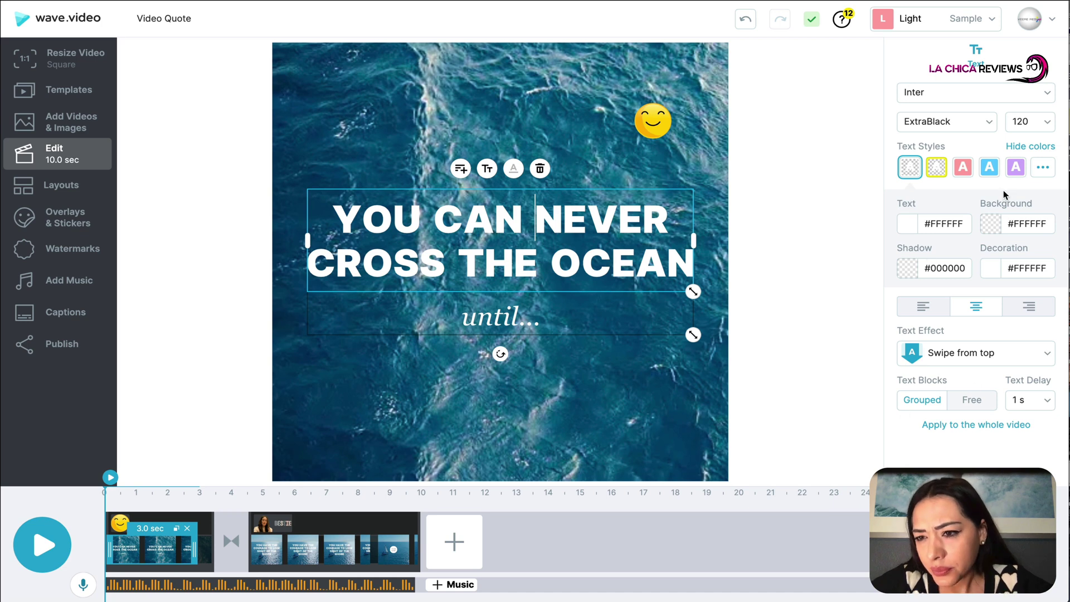
Try left and right alignment on the first scene's text and restore centre alignment.
click(930, 312)
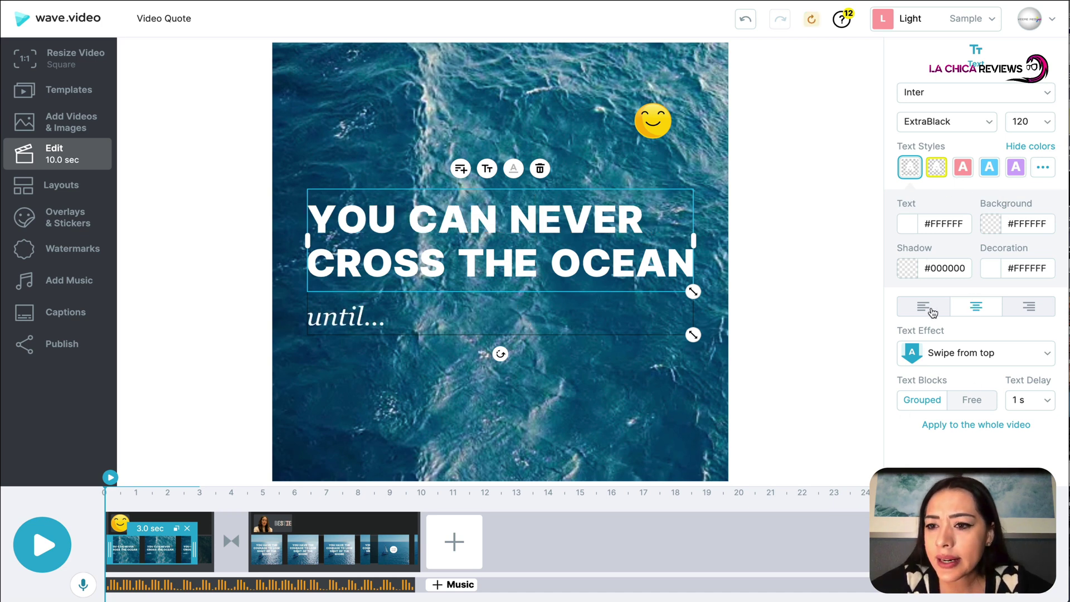
click(1032, 313)
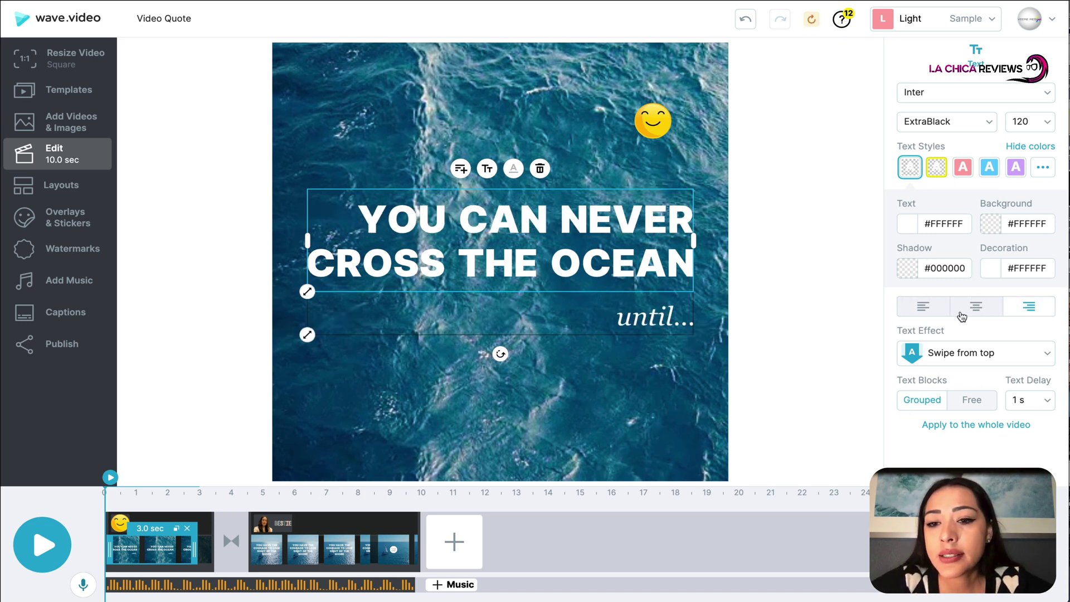
click(979, 310)
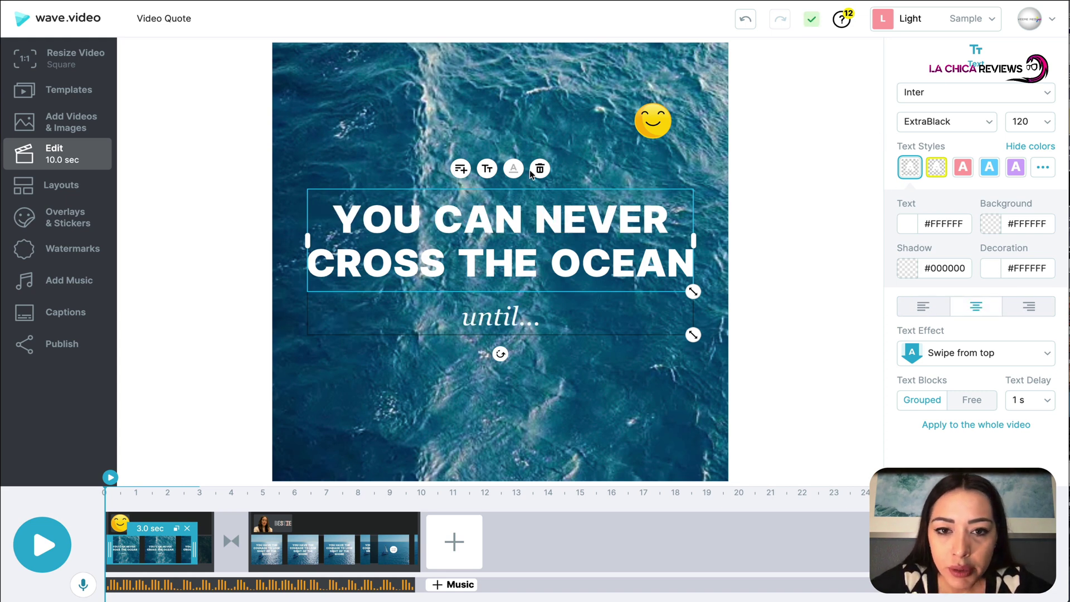
Try blue-on-white, green, cream, dark teal and pink text styles on the first scene's headline, and restore its plain white project style.
click(1042, 167)
click(950, 376)
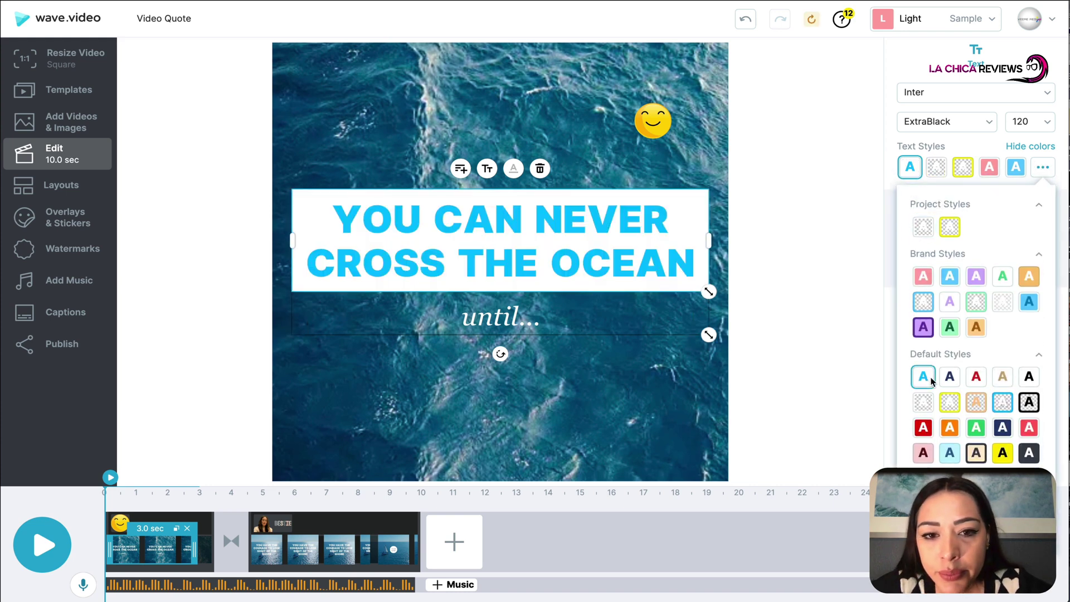
click(970, 425)
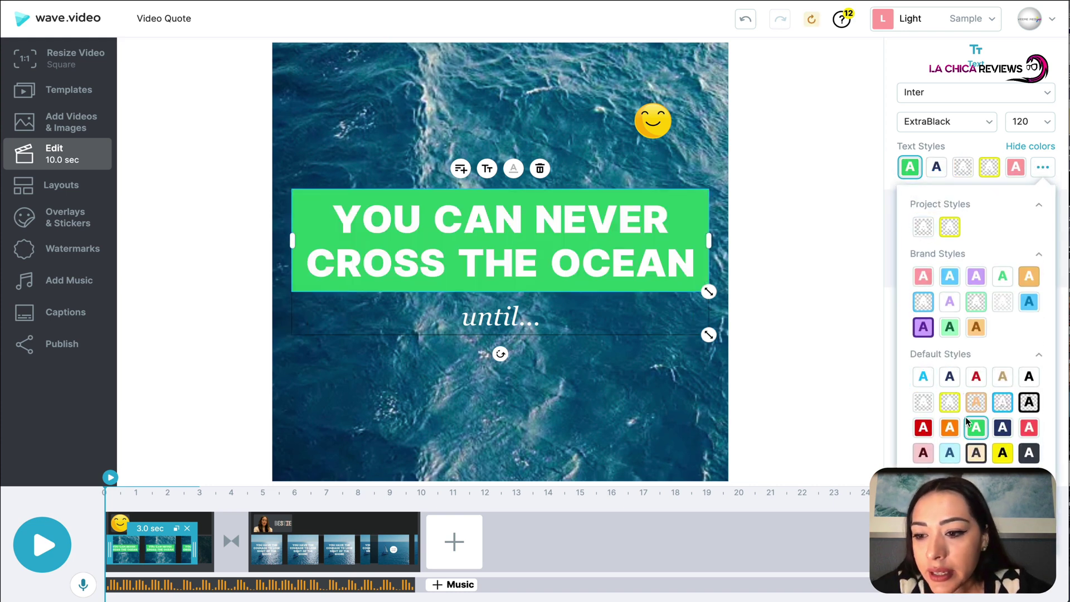
click(972, 458)
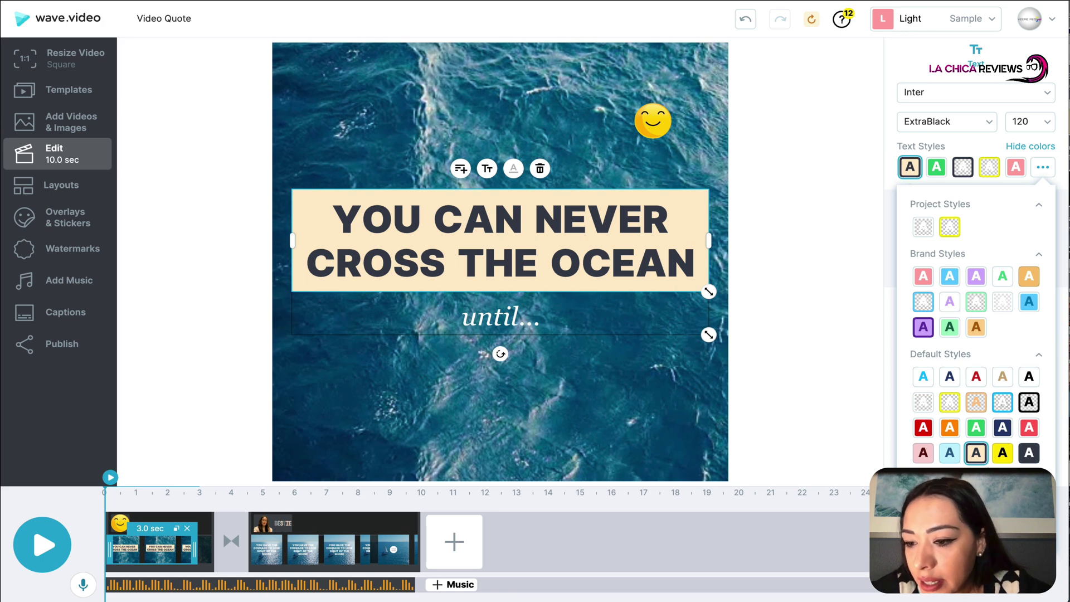
click(976, 478)
click(1003, 453)
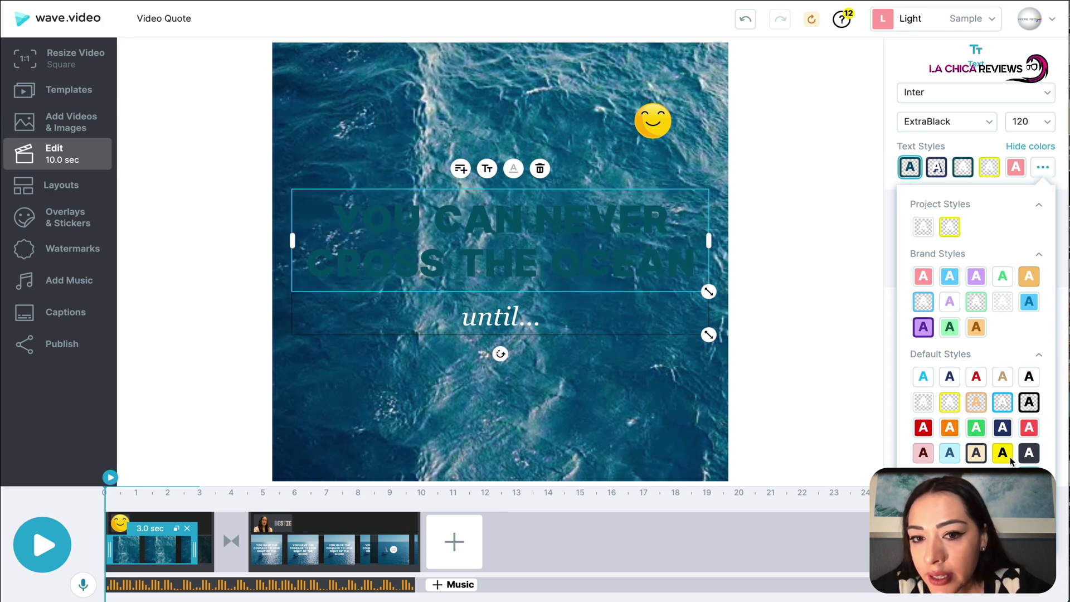
click(923, 377)
click(923, 276)
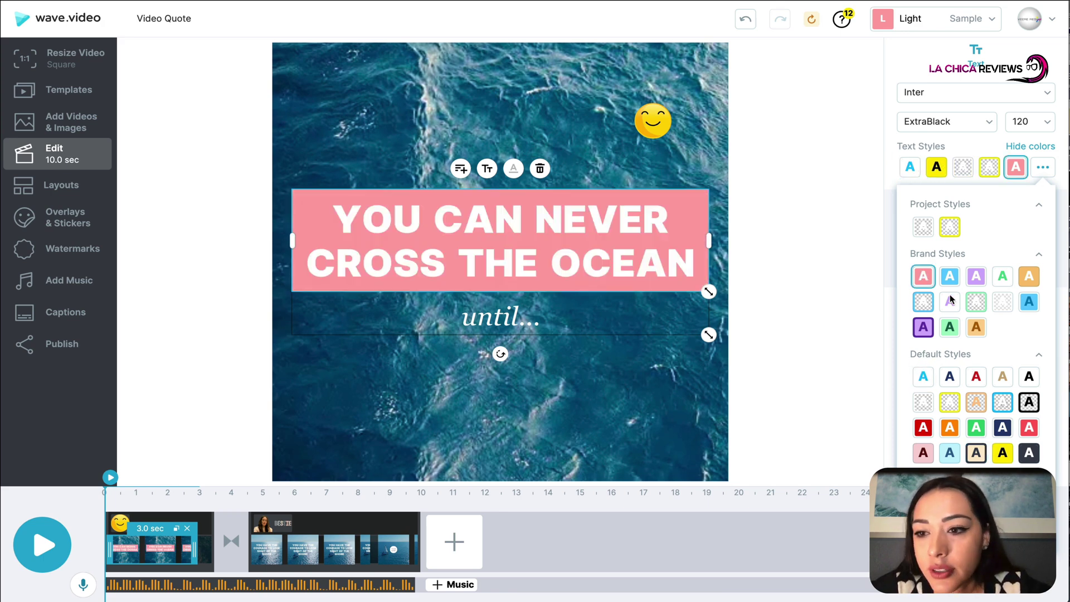
click(923, 227)
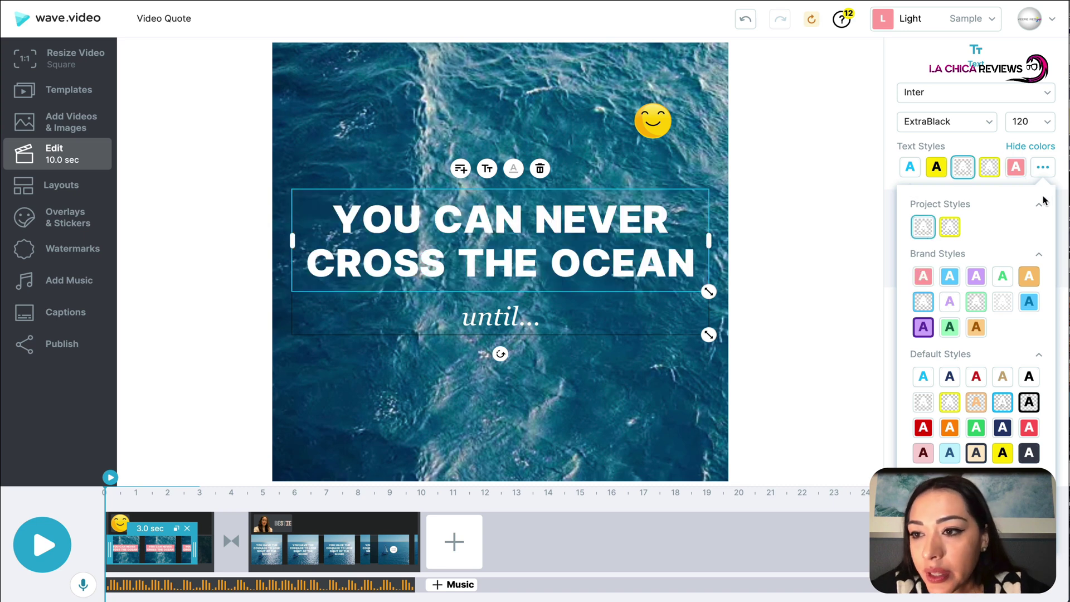
click(1039, 204)
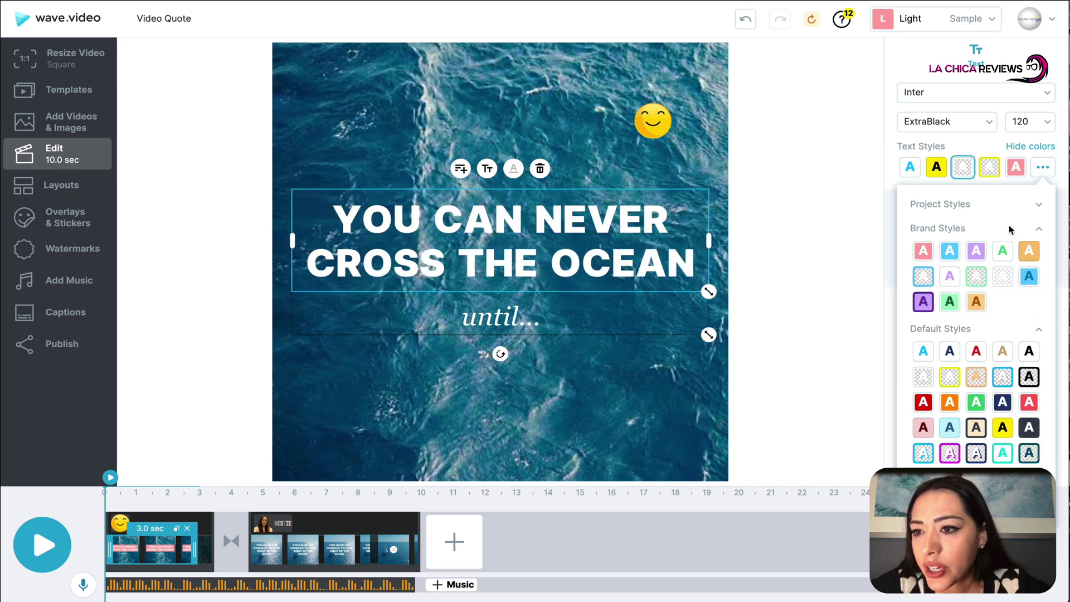
click(1039, 206)
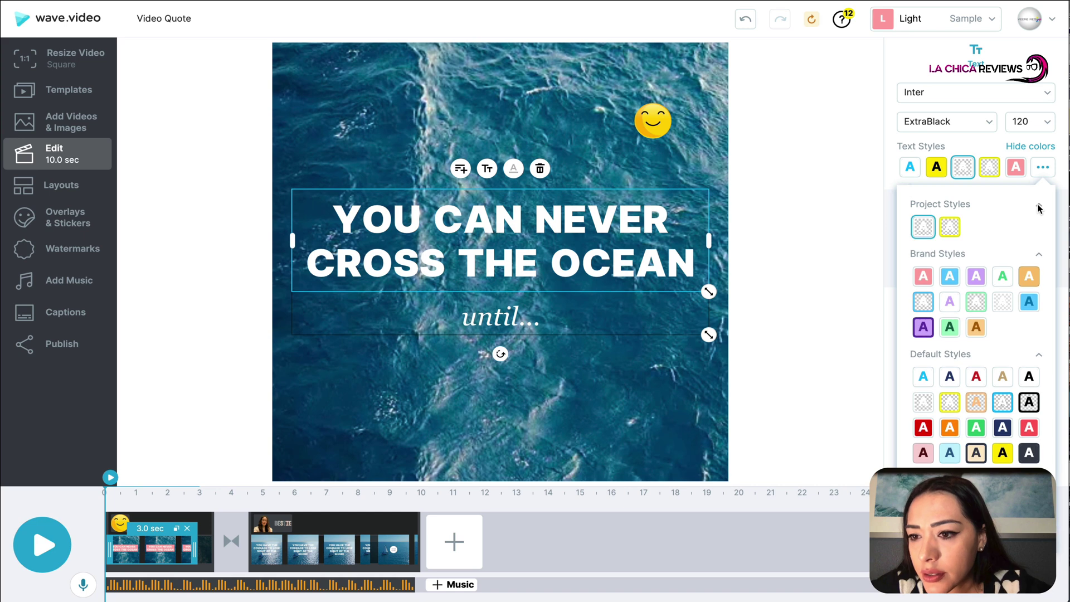
Try orange and cream default styles on the first scene's headline, and apply the dark teal #00576E style without a background.
click(949, 429)
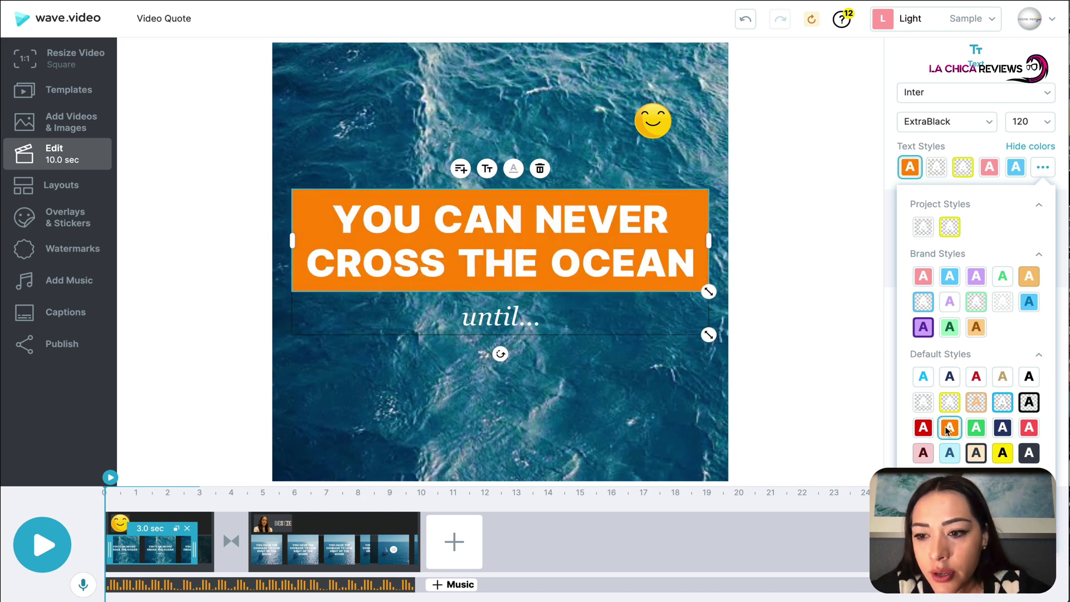
click(983, 450)
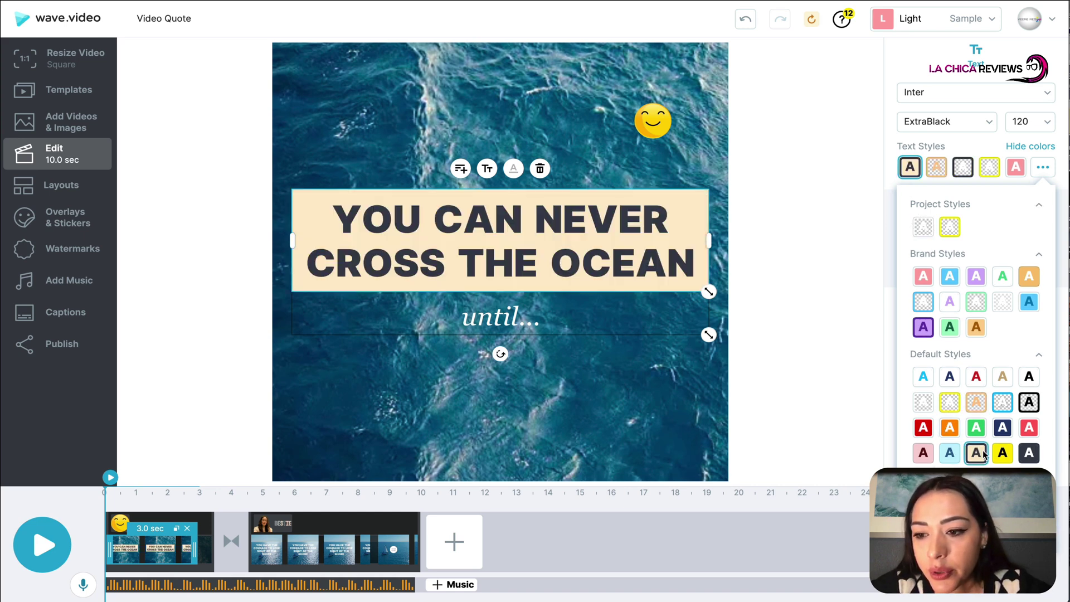
click(950, 478)
click(977, 478)
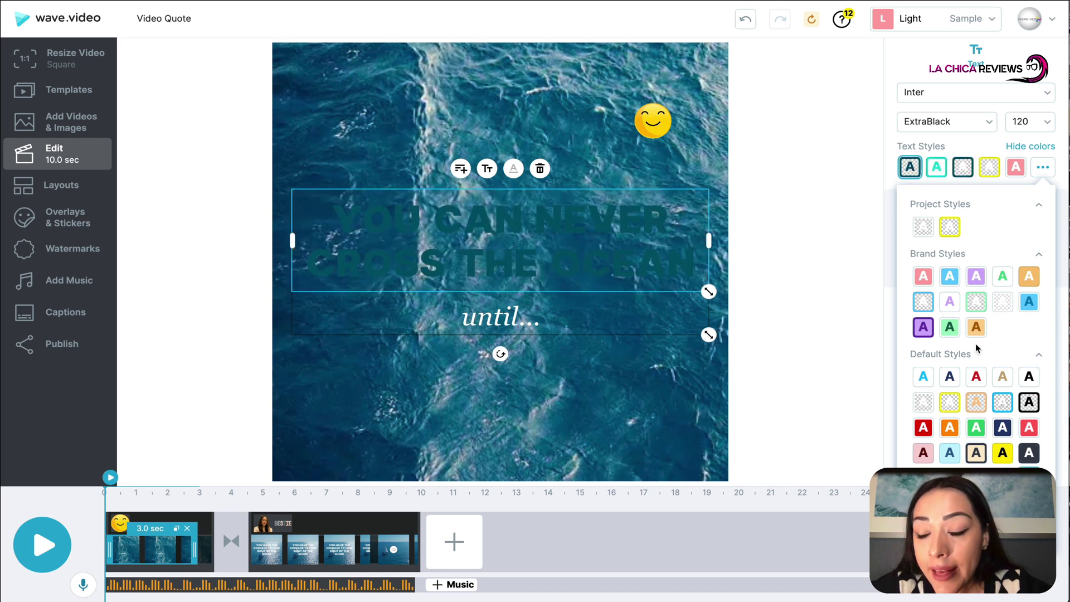
click(1038, 206)
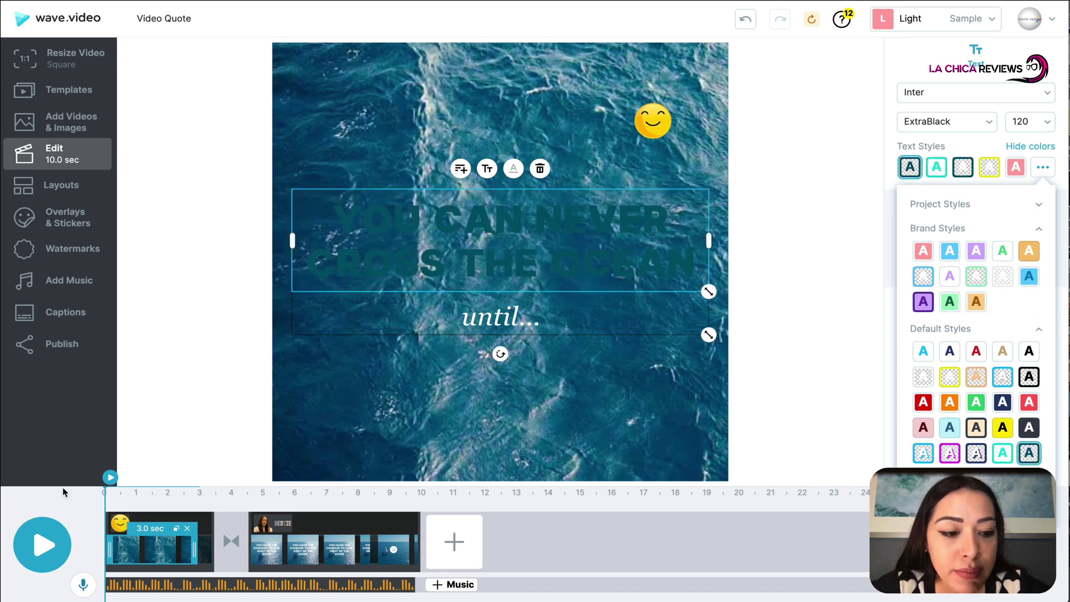
click(84, 584)
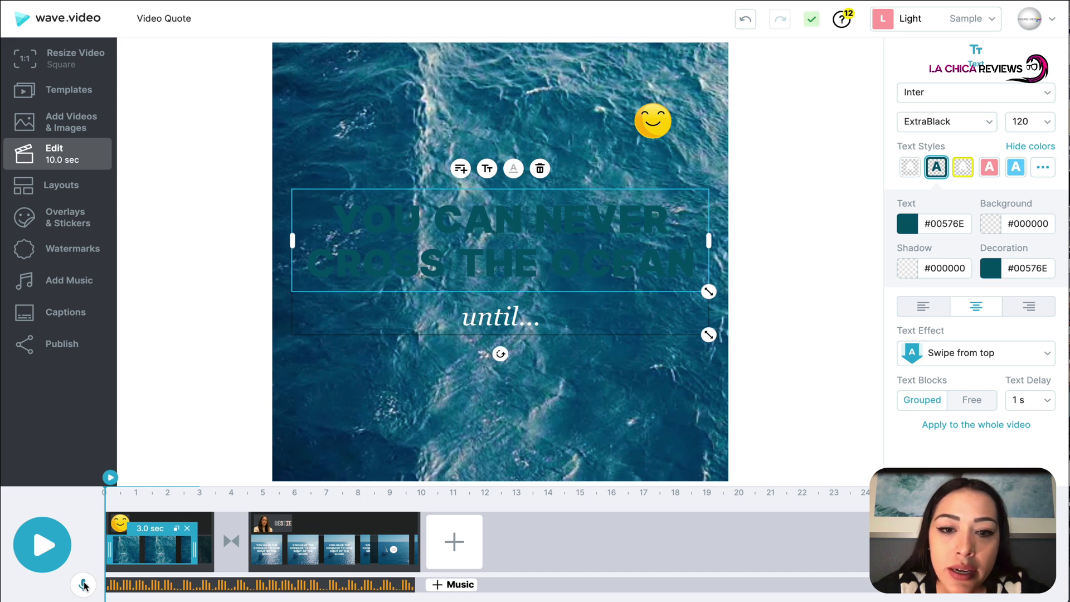
View the audio upload area and browse the stock music categories, including the For Business tracks.
click(84, 584)
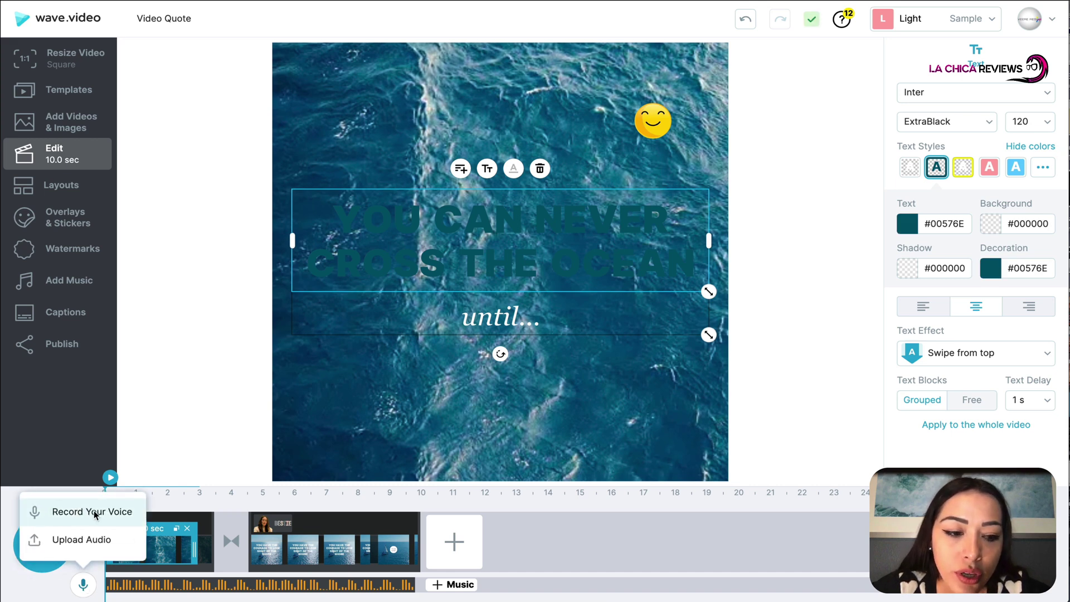
click(89, 546)
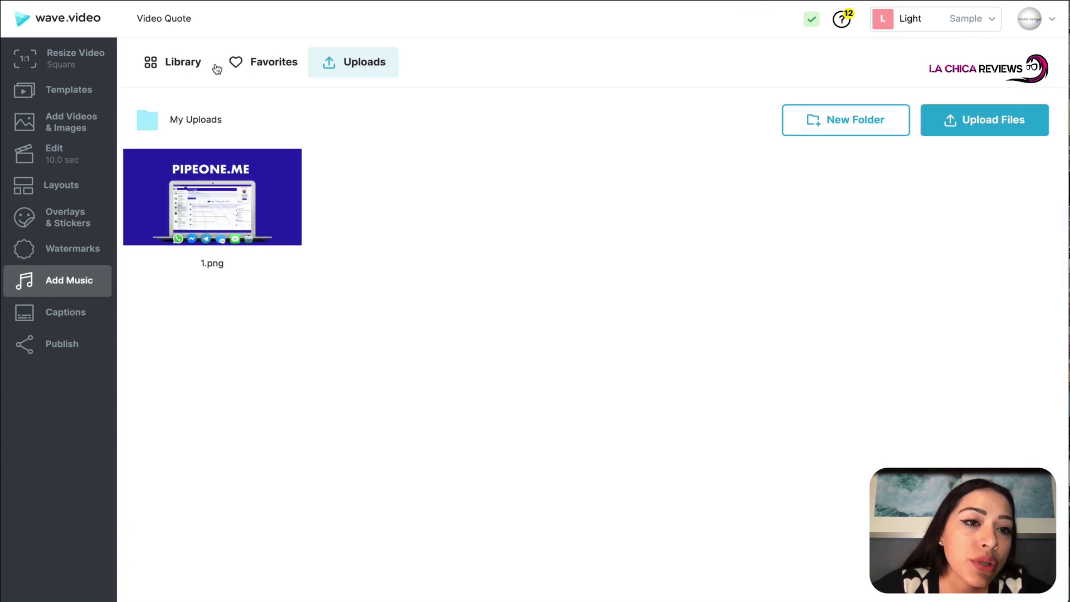
click(183, 62)
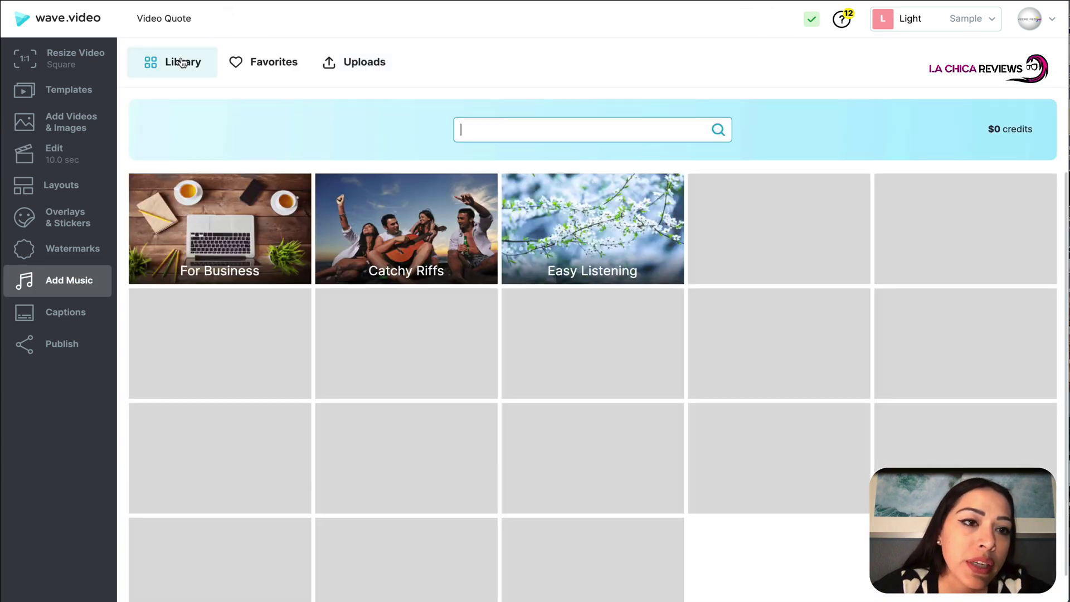
scroll(434, 310, down, 1)
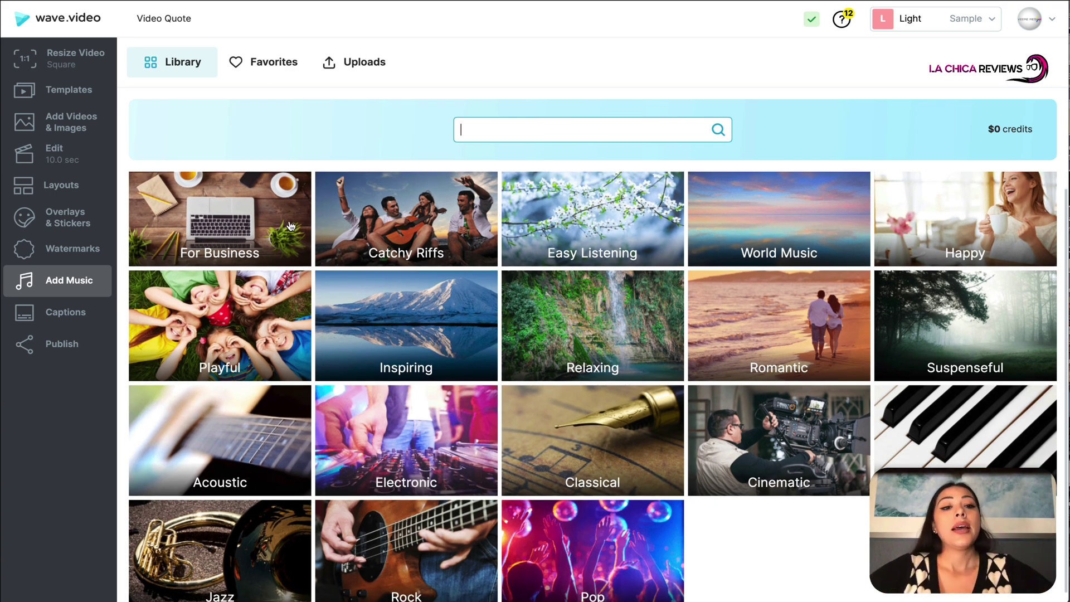
click(270, 239)
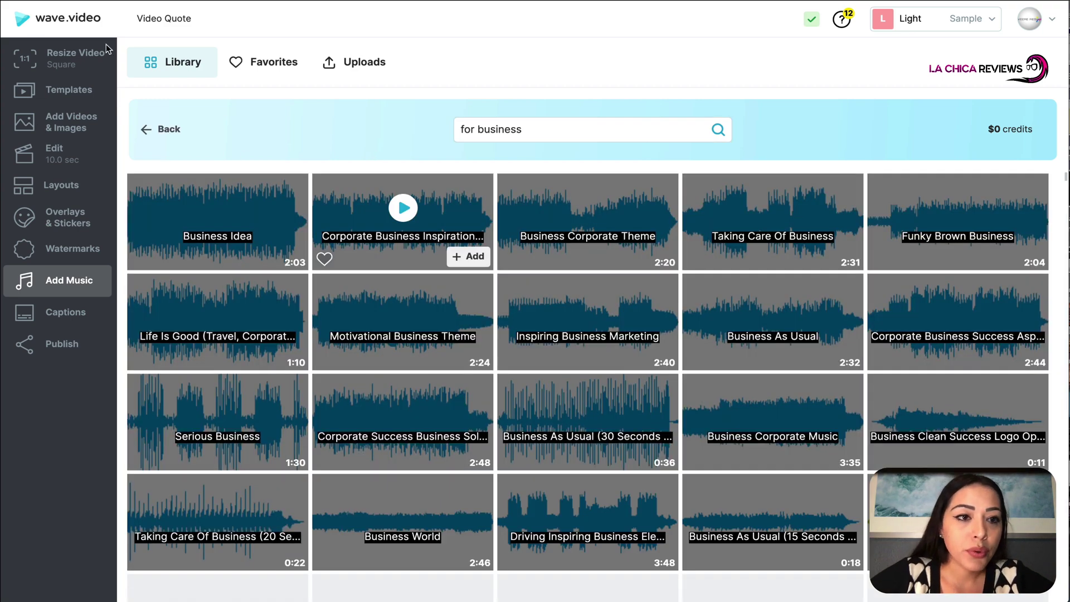
click(142, 133)
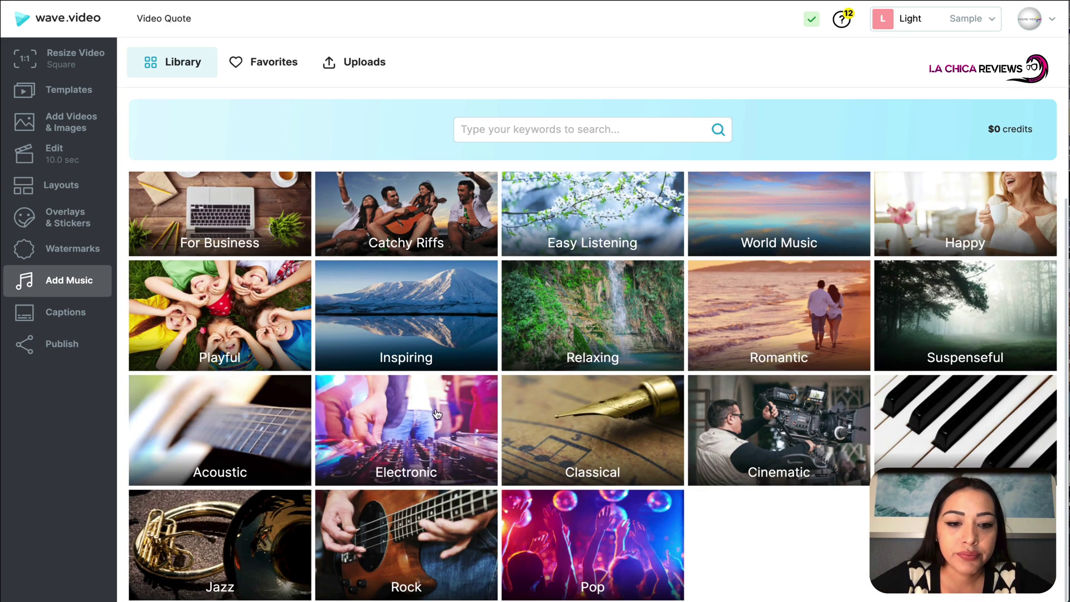
Open the Electronic music category, preview the Button Flutter Bright High and Exploration tracks, and mark Exploration as a favorite.
click(440, 414)
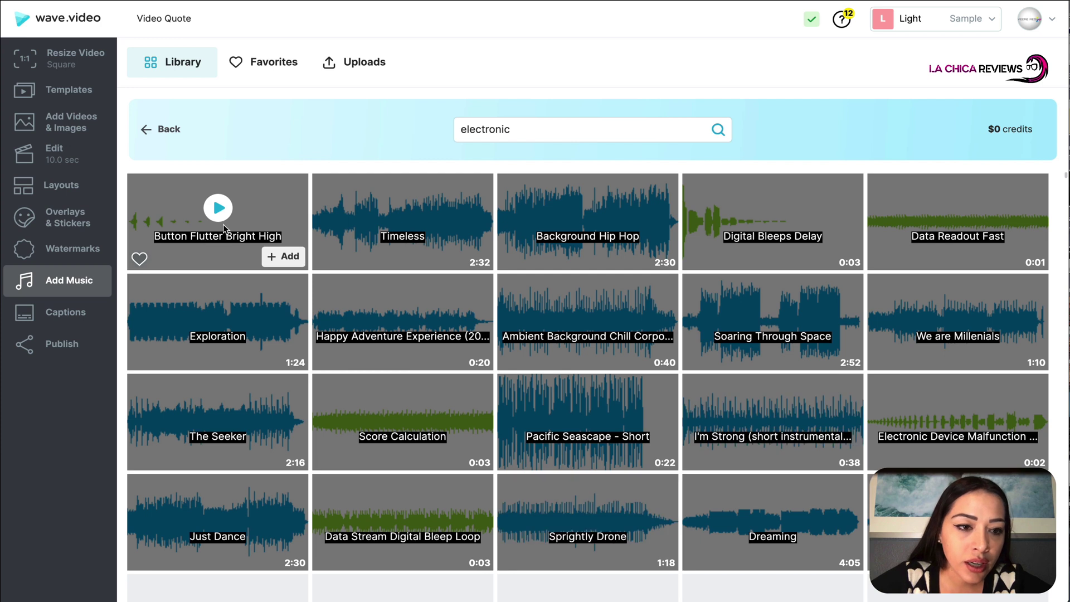
click(218, 209)
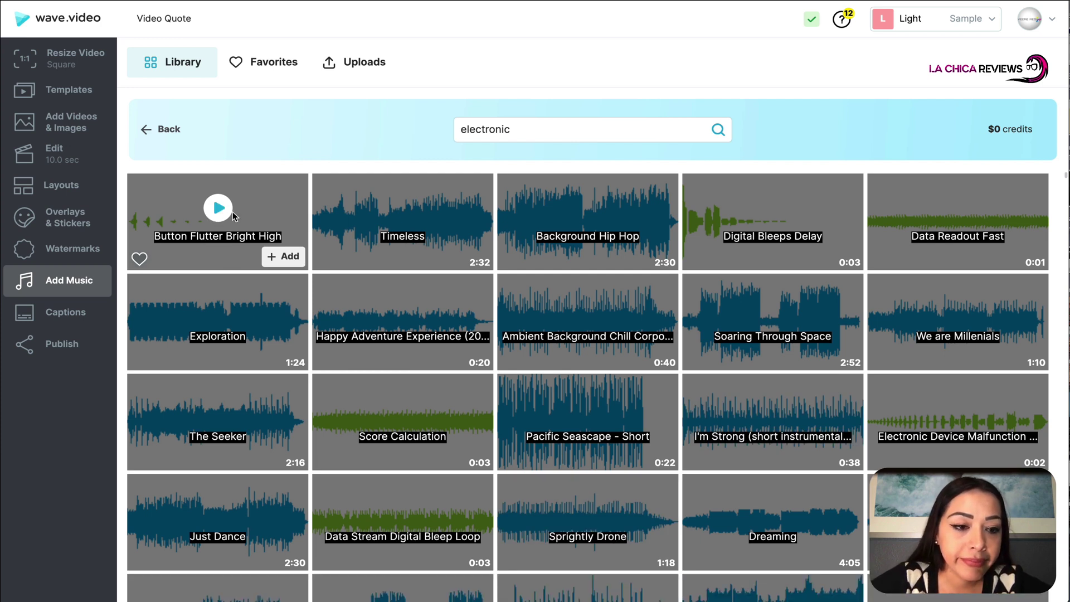
click(218, 308)
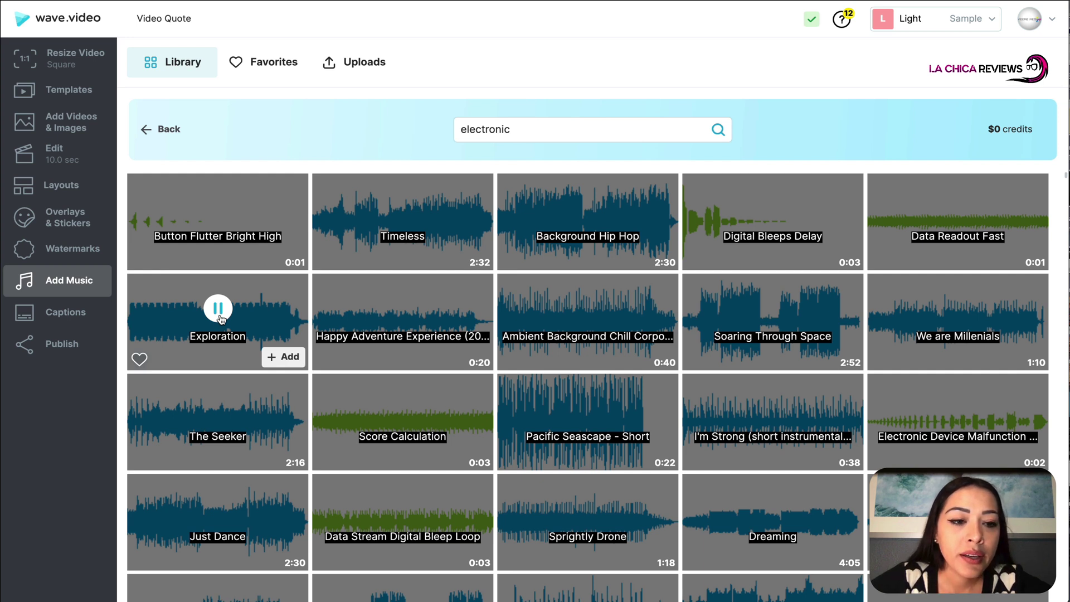
click(218, 309)
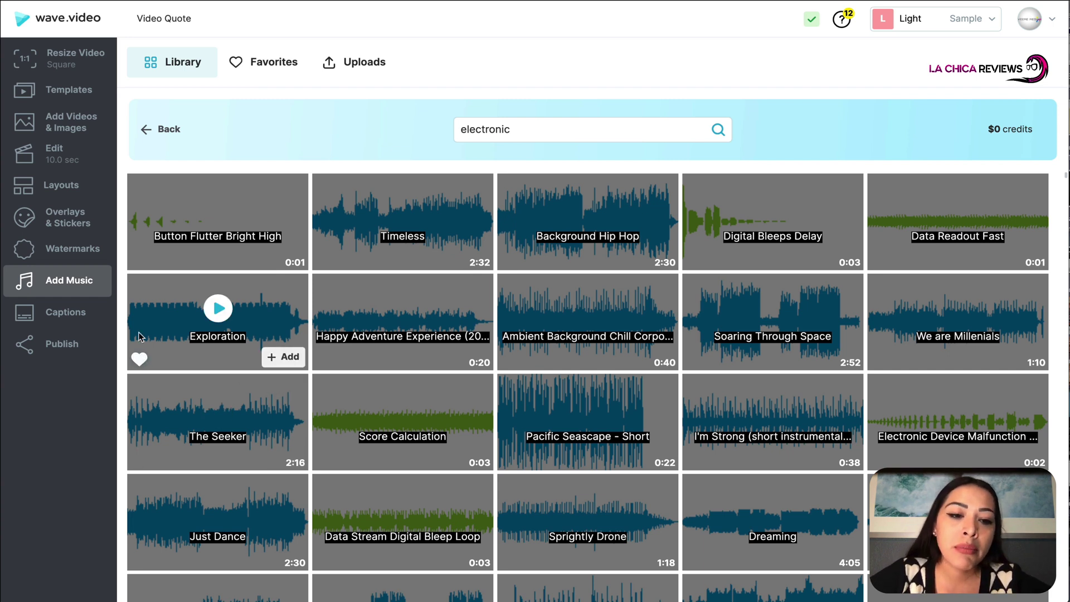
Check the favorite tracks, return to the Electronic results, and add the Exploration track to the project.
click(273, 62)
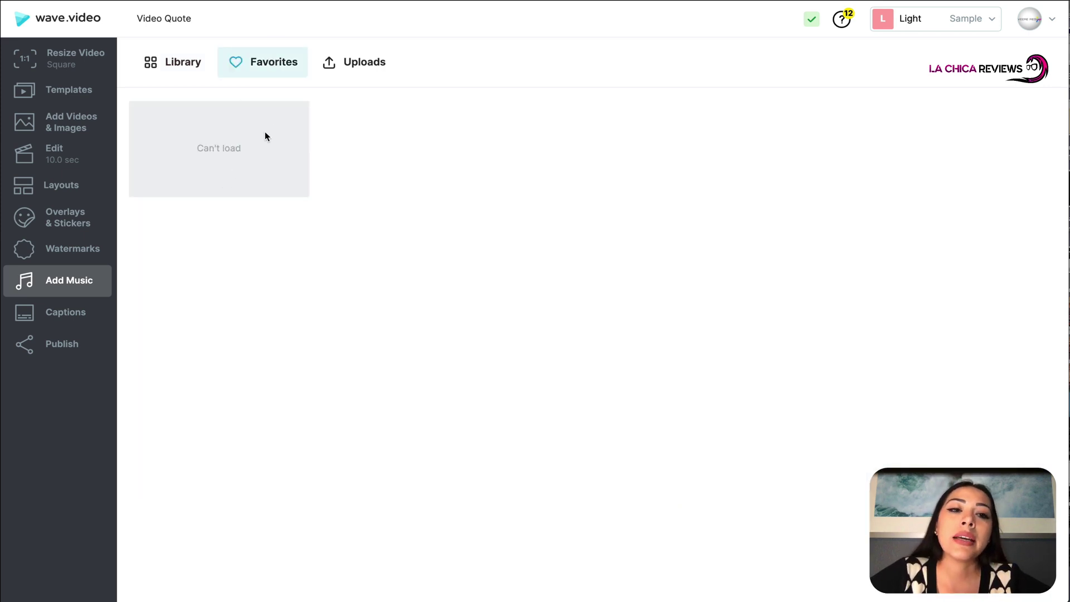
click(149, 83)
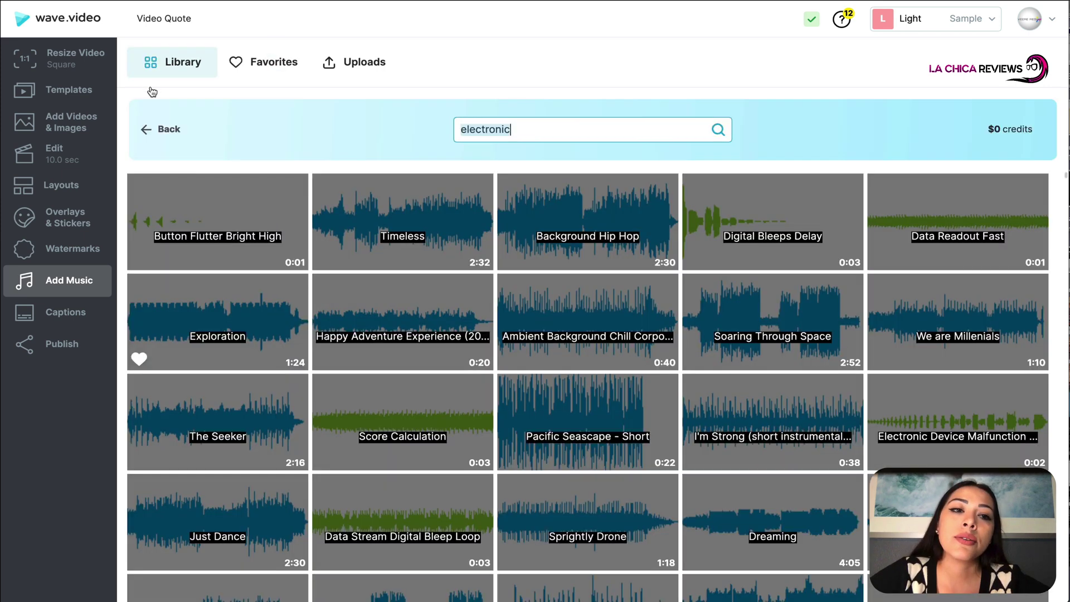
click(282, 356)
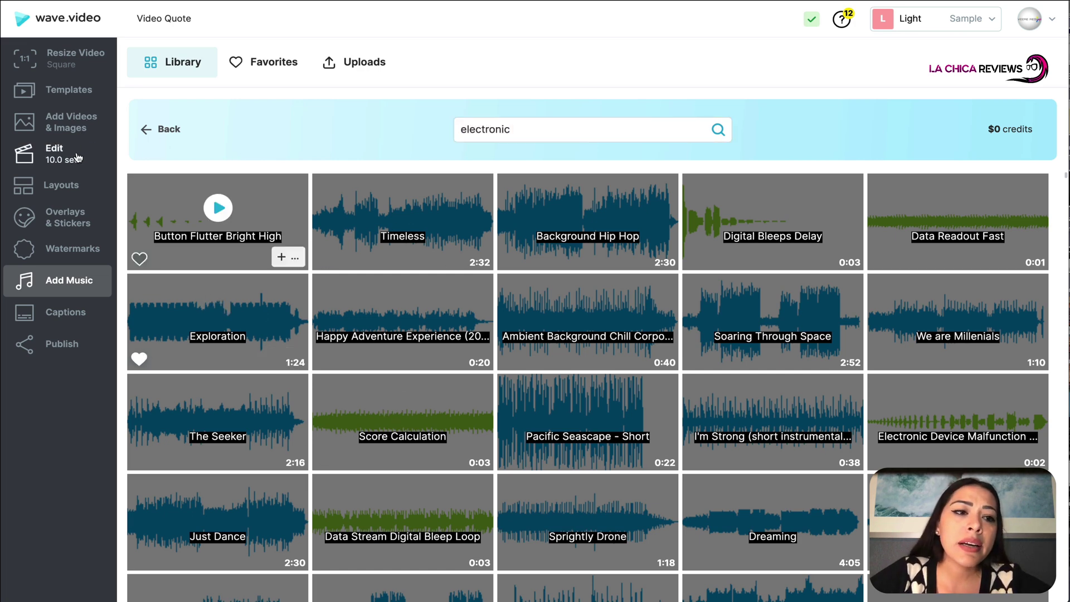
Return to the timeline and play the video to review its soundtrack.
click(58, 153)
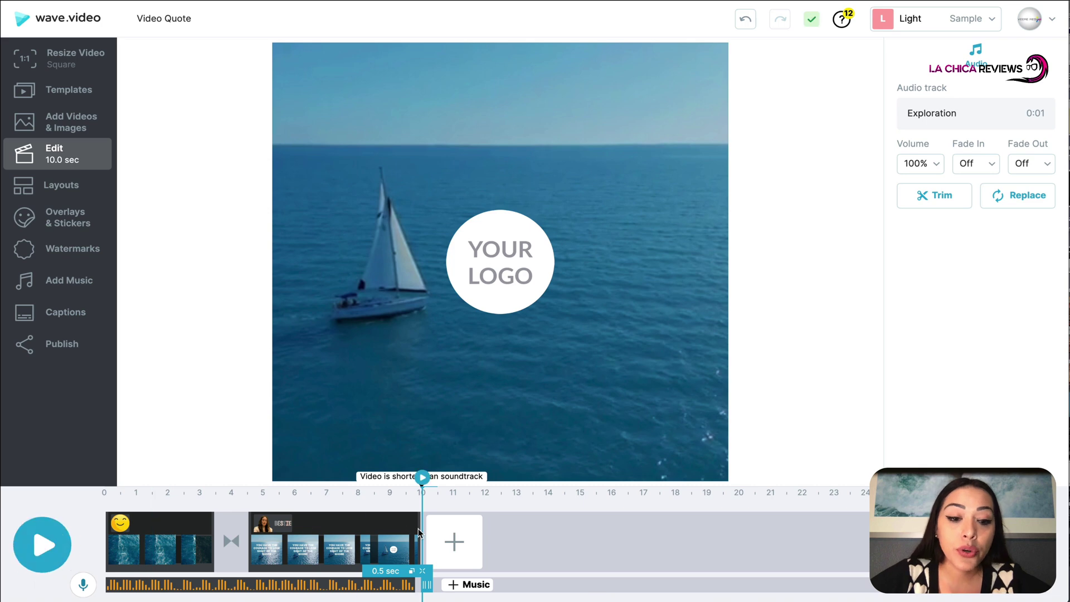
click(43, 545)
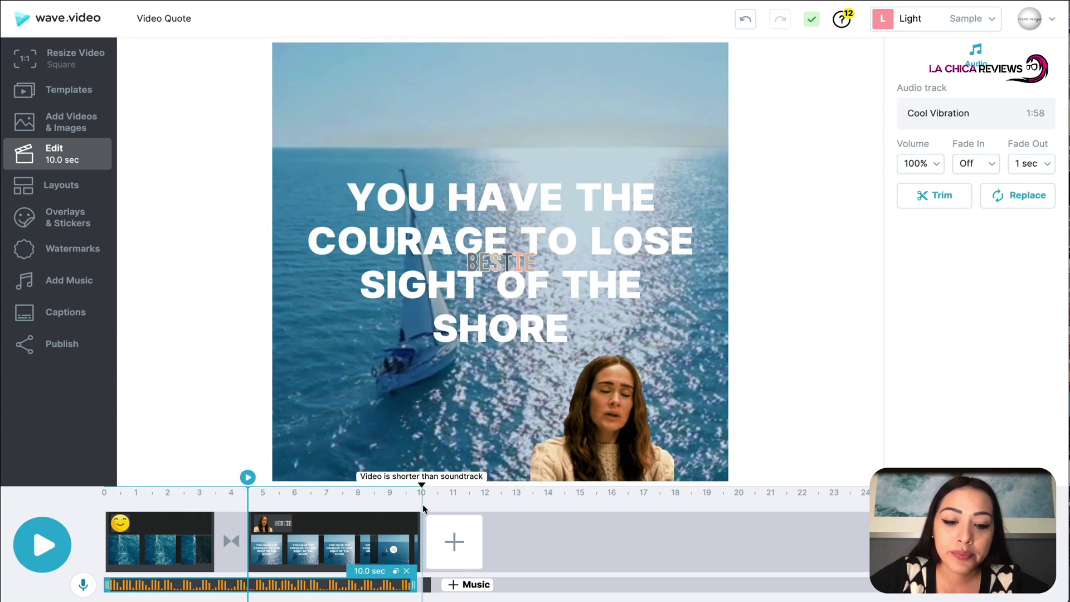
key(space)
key(space)
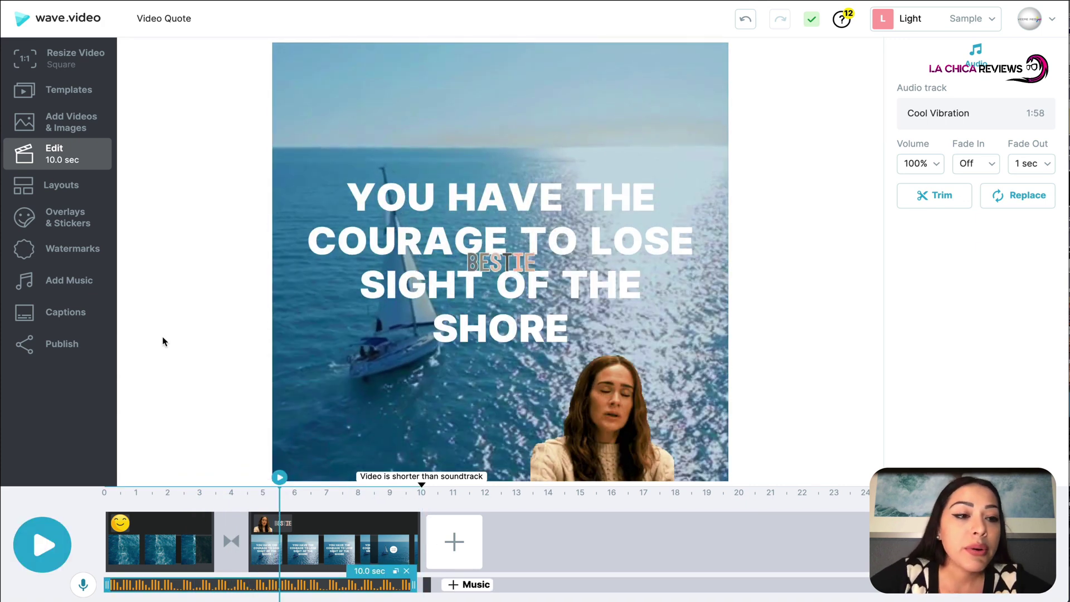
View the music library again and the automatic caption and subtitle file upload options.
click(64, 280)
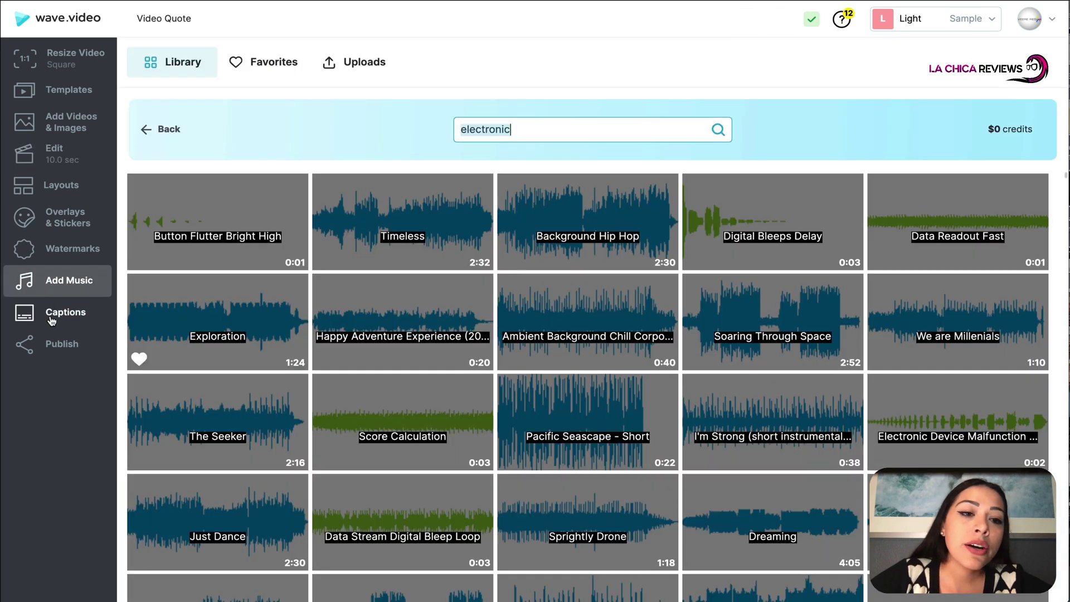
click(52, 318)
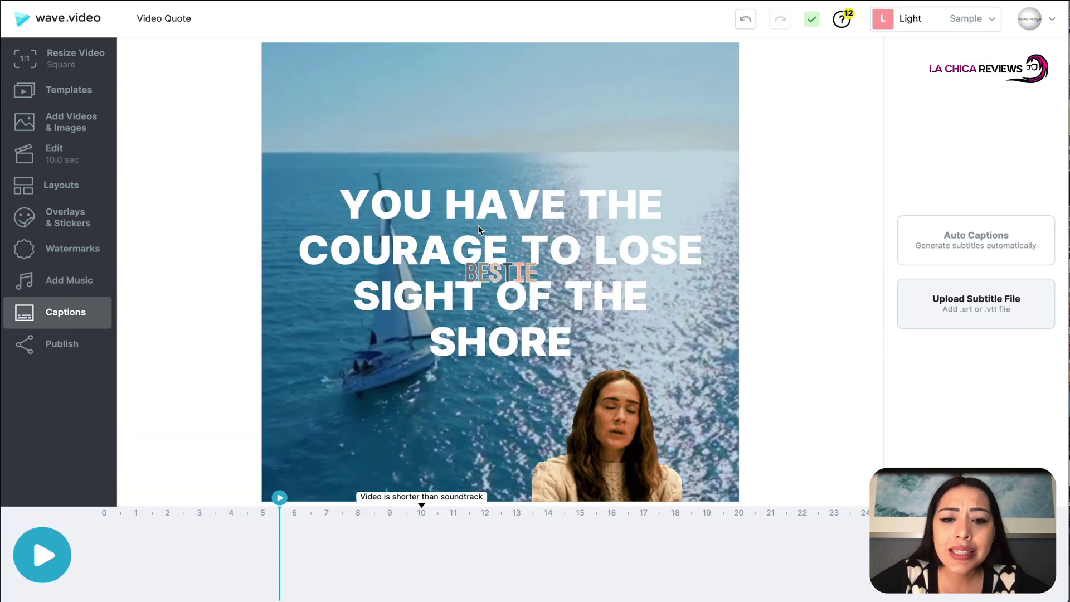
click(62, 344)
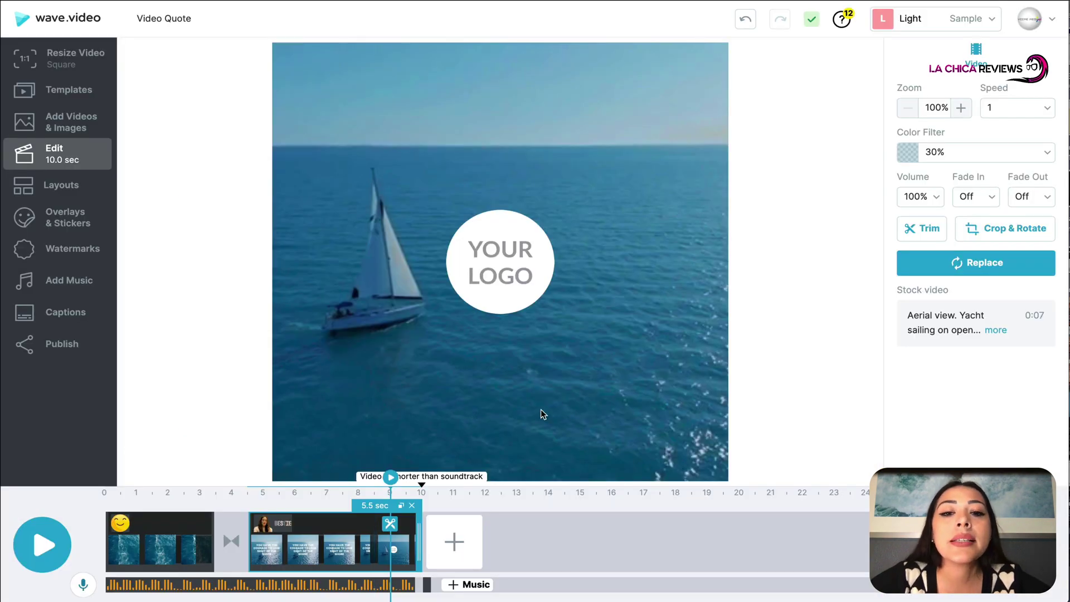
Replace the white logo placeholder in the closing part of the video with the pink sample logo.
click(492, 282)
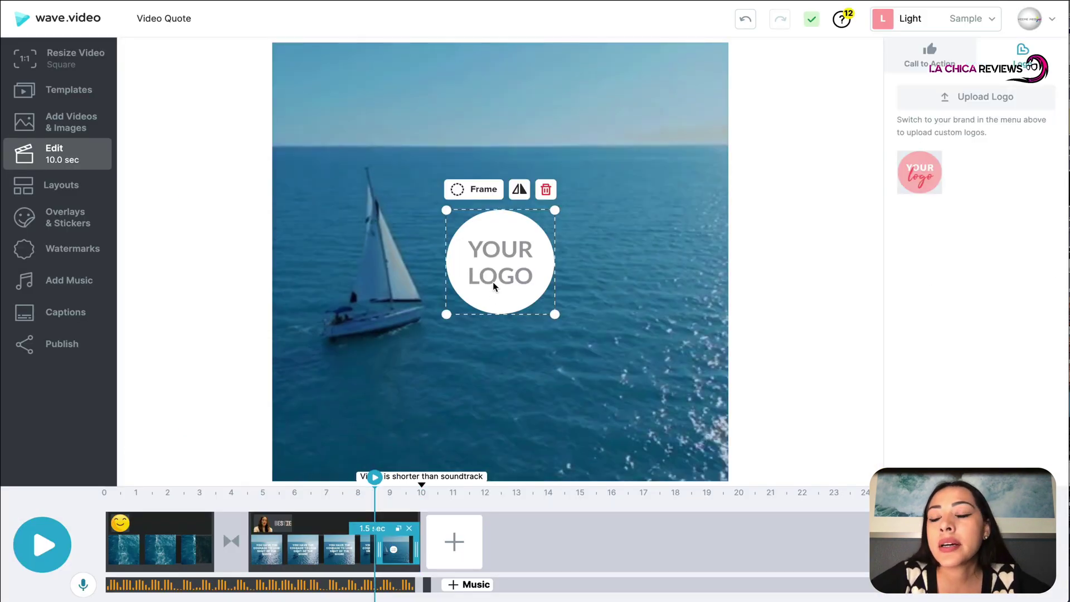
click(921, 182)
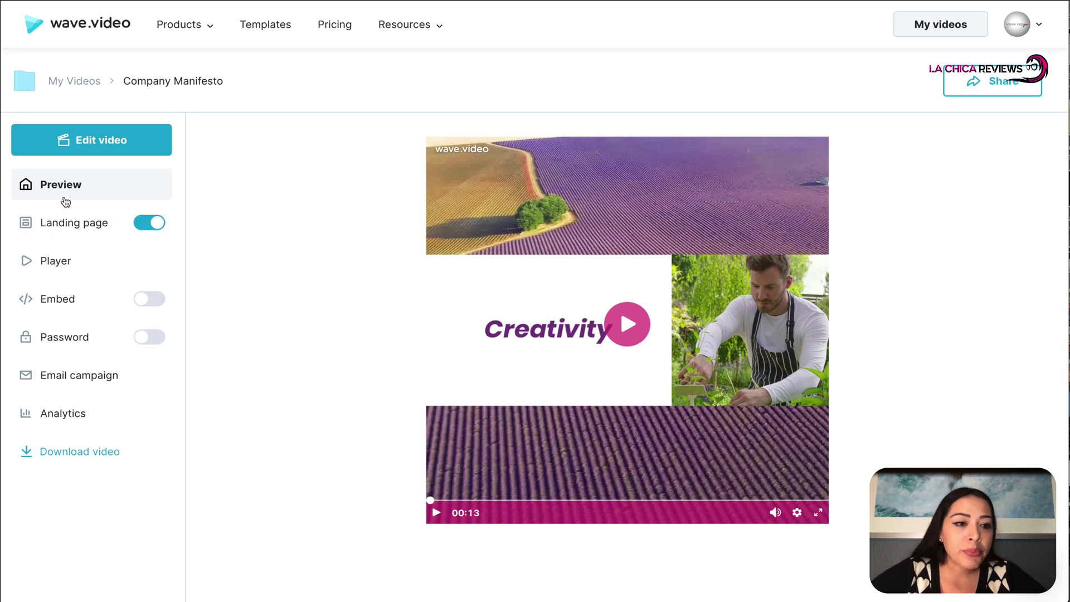
Open the Company Manifesto video's landing page settings, look over them, and copy the landing page link.
click(66, 234)
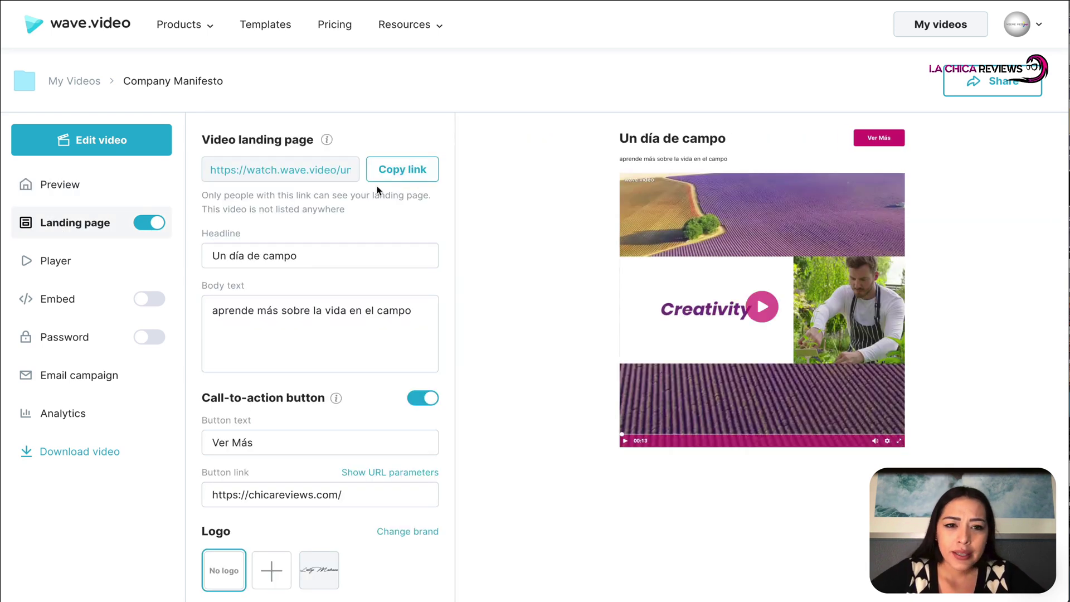
scroll(558, 279, down, 1)
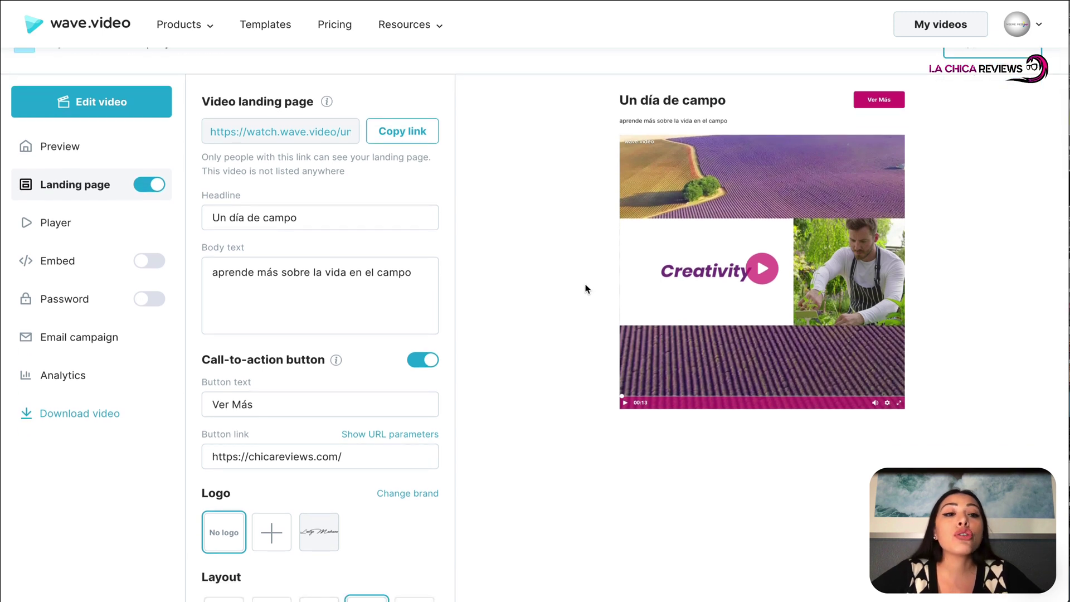
scroll(544, 280, up, 1)
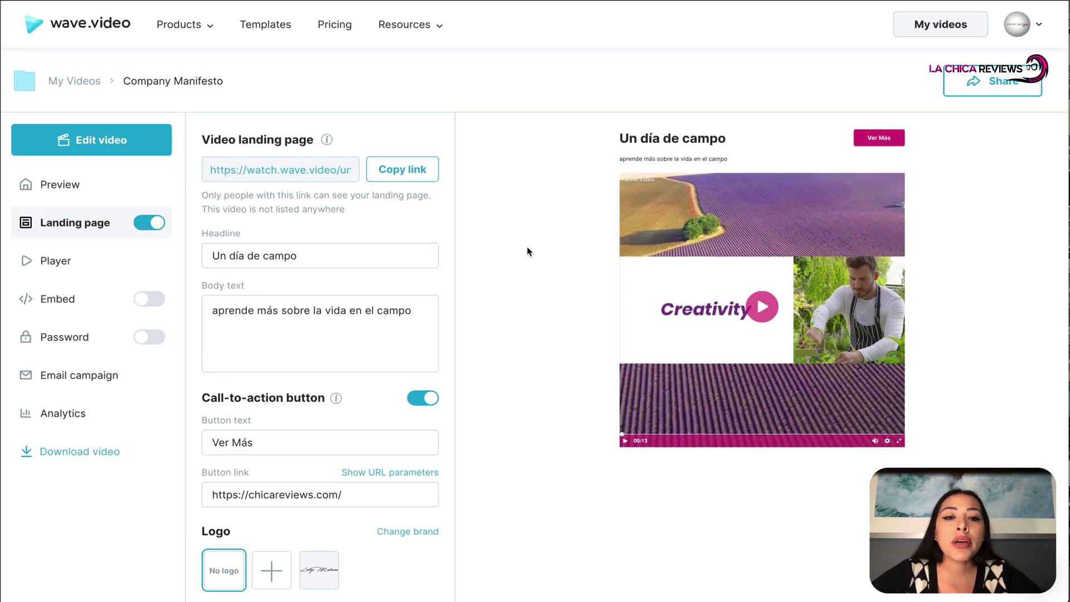
click(264, 253)
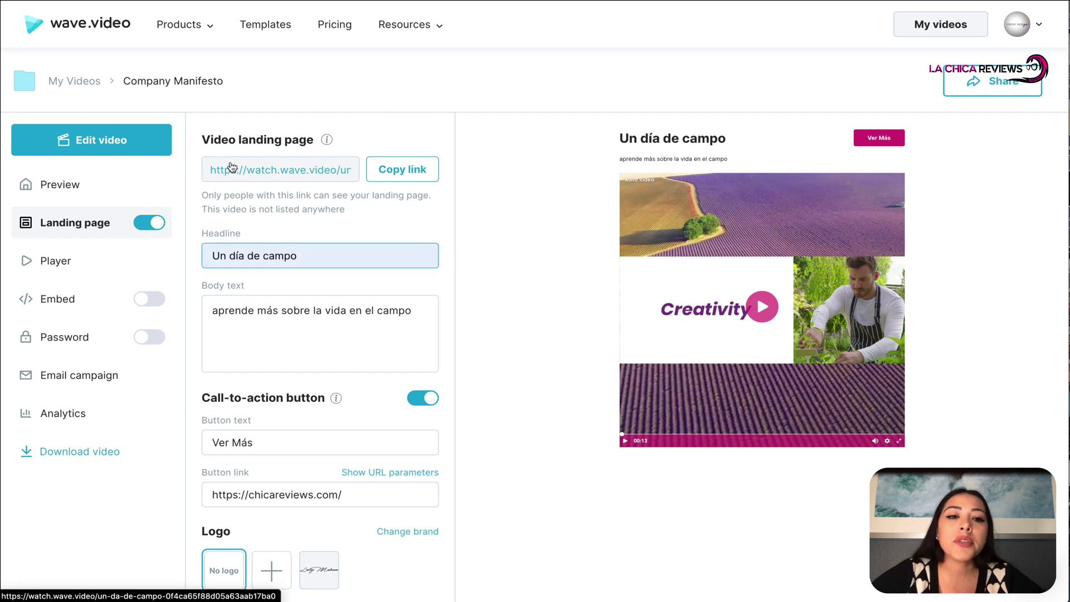
click(404, 174)
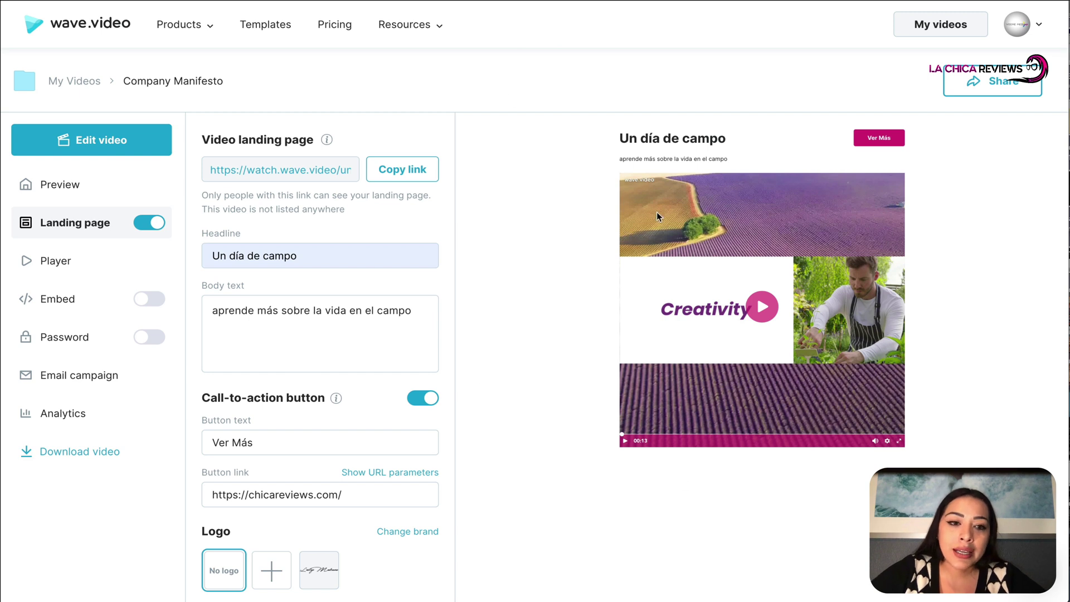
Examine the landing page's headline and body text fields and where they appear in the preview.
double_click(214, 235)
triple_click(333, 259)
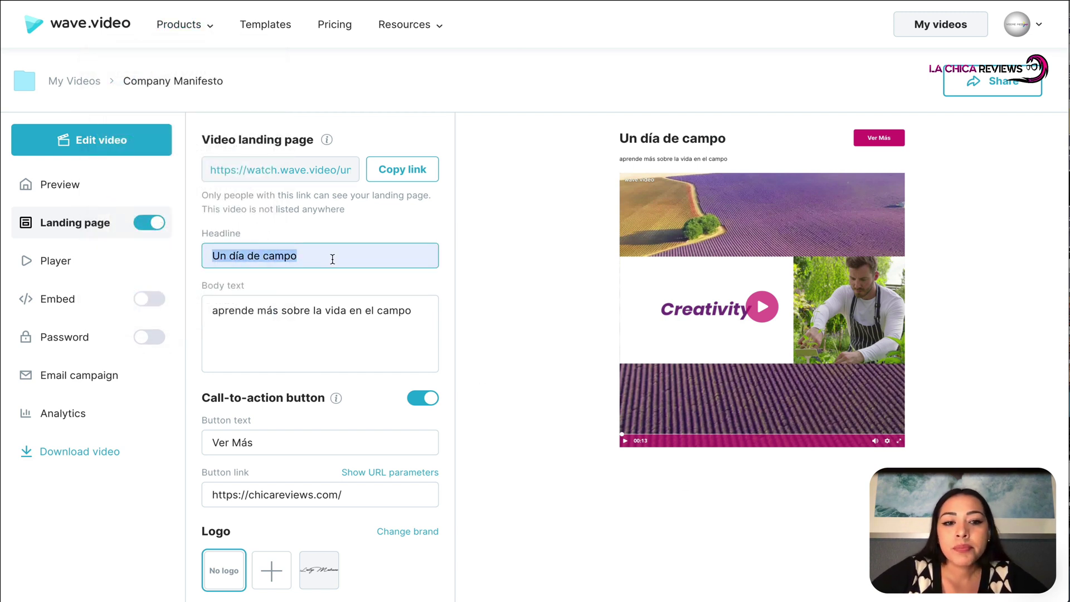
key(Right)
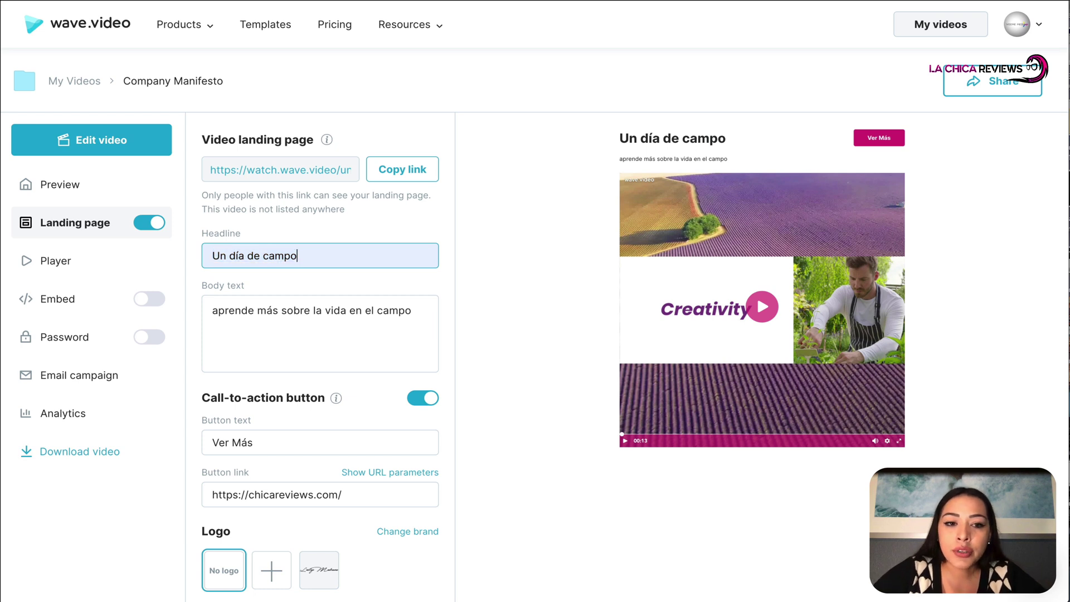
drag(212, 286, 254, 294)
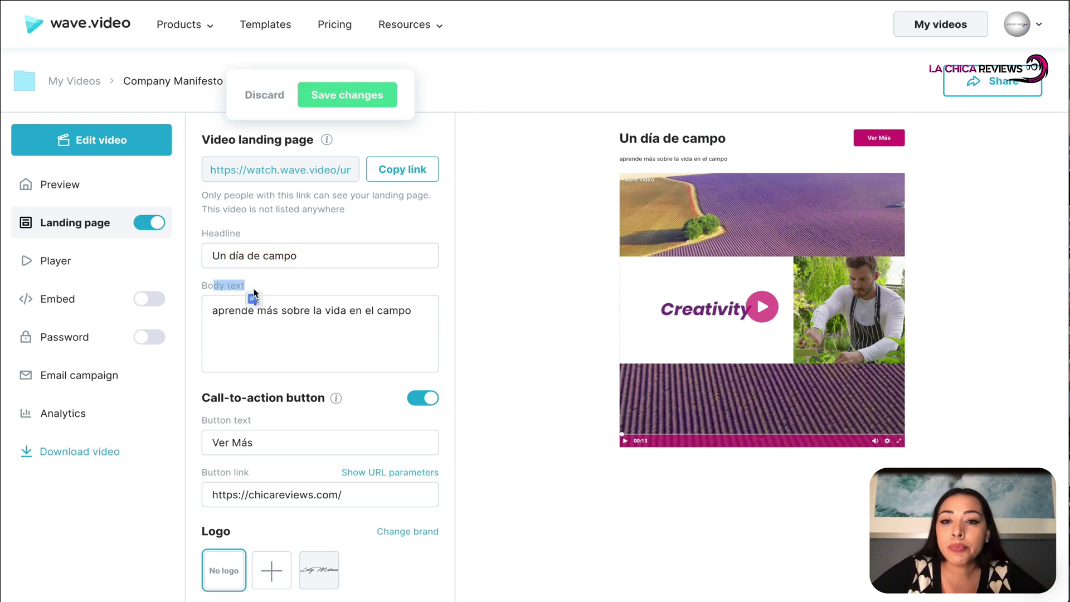
drag(680, 157, 615, 163)
click(616, 162)
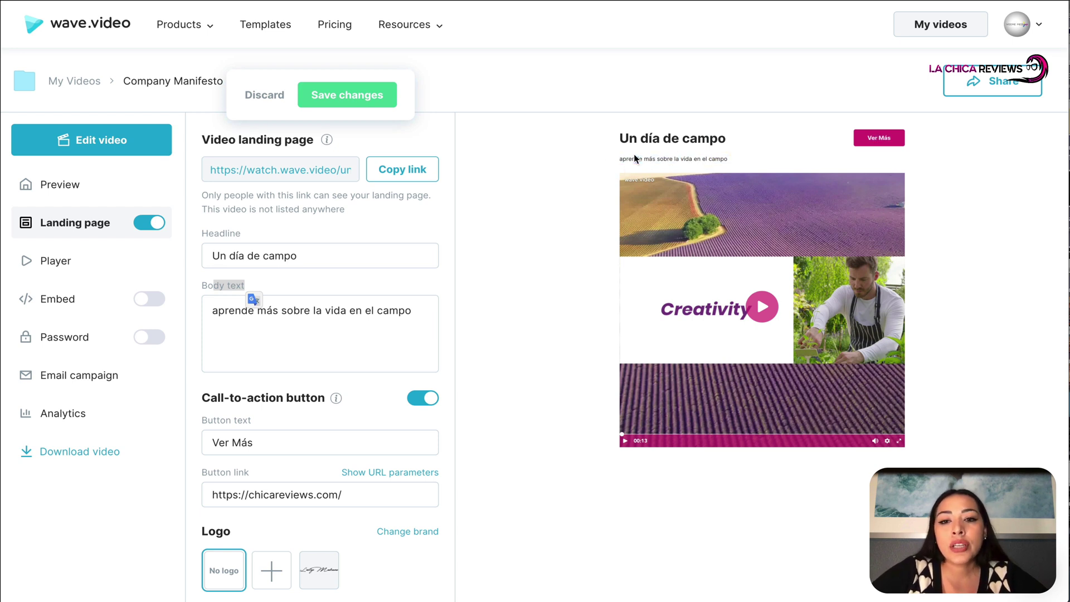
triple_click(326, 317)
scroll(326, 317, down, 2)
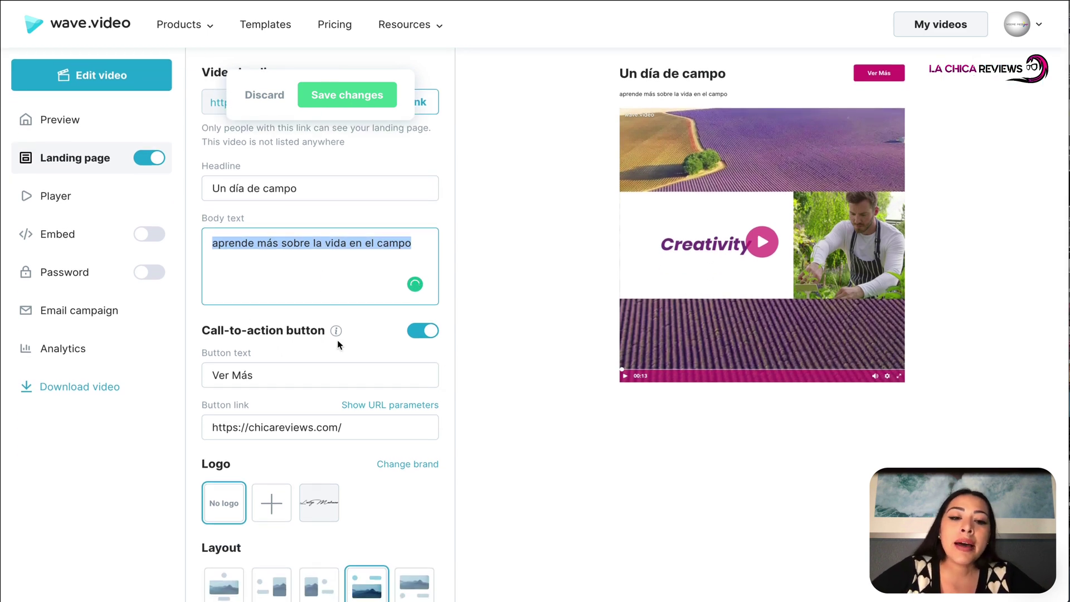
Turn the landing page's call-to-action button off and back on, and examine its button link.
click(412, 334)
click(412, 335)
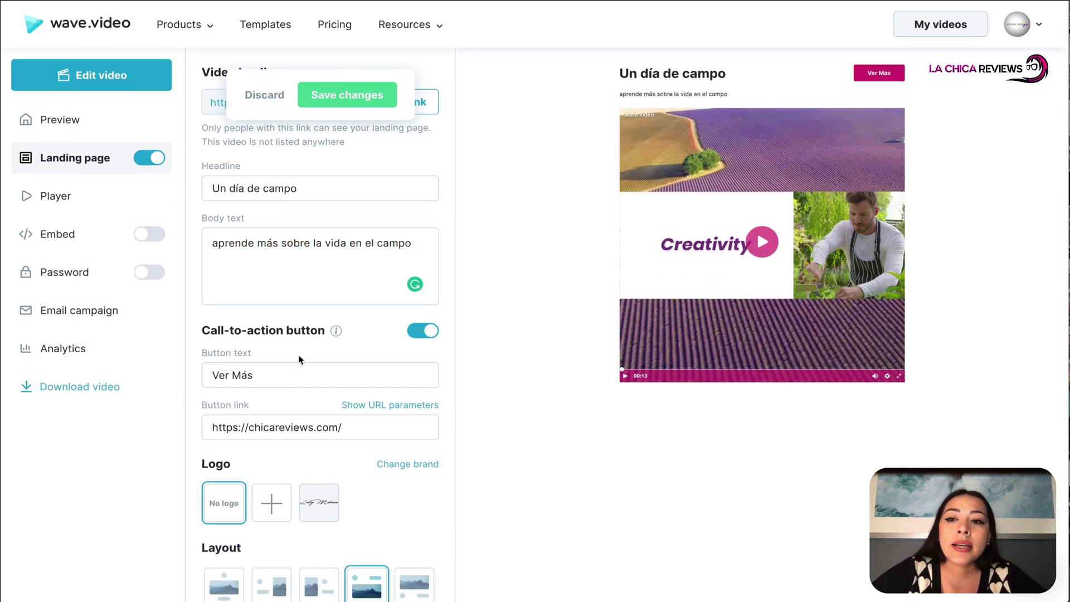
scroll(249, 389, down, 1)
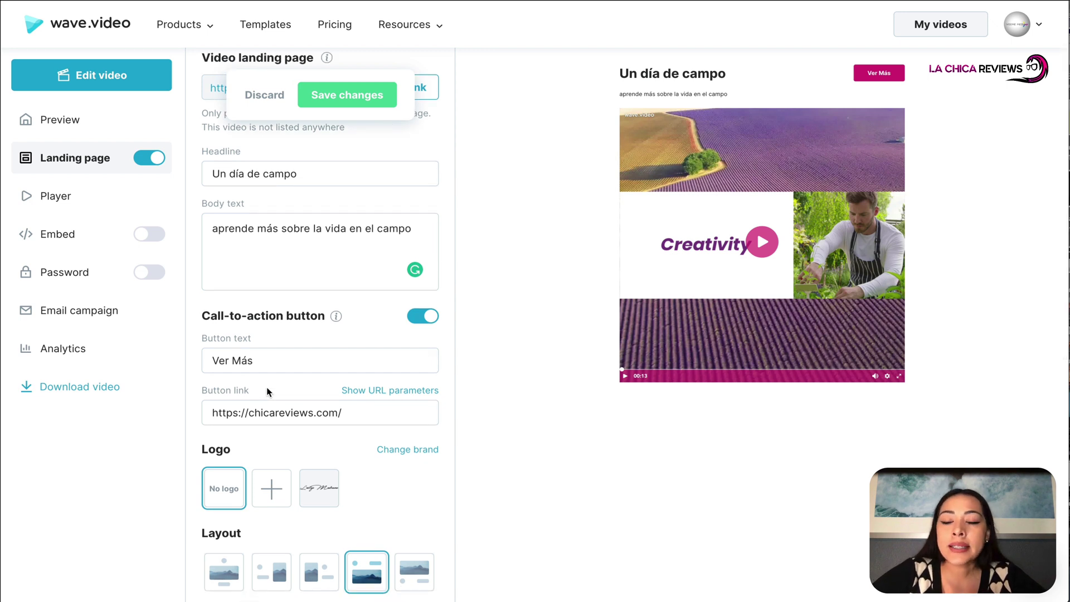
triple_click(222, 415)
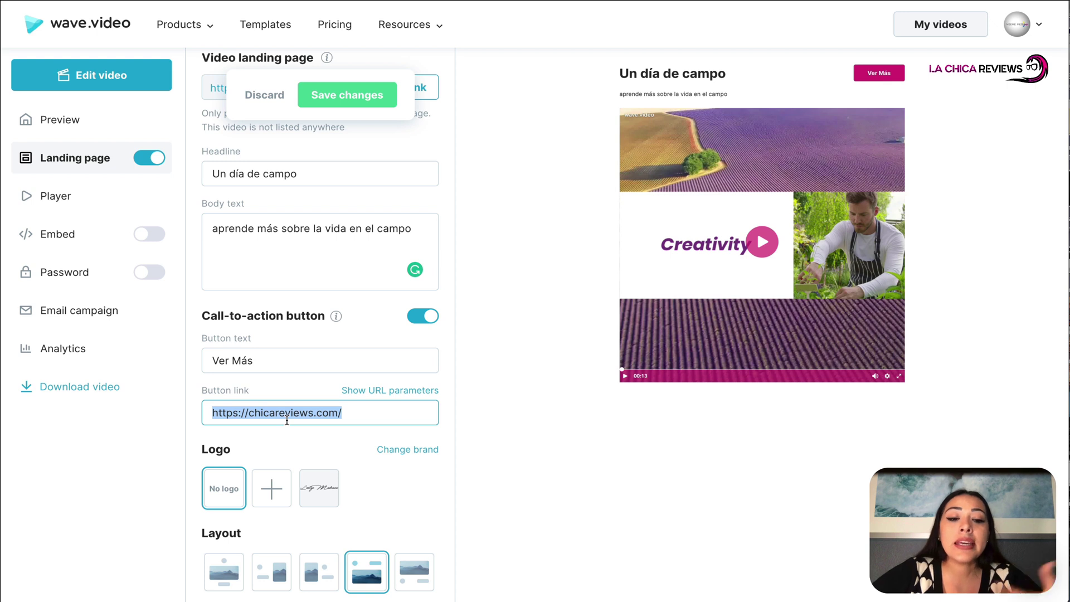
Compare the landing page with the signature logo and without a logo, keep the signature logo, and save the changes.
scroll(287, 421, down, 1)
double_click(214, 426)
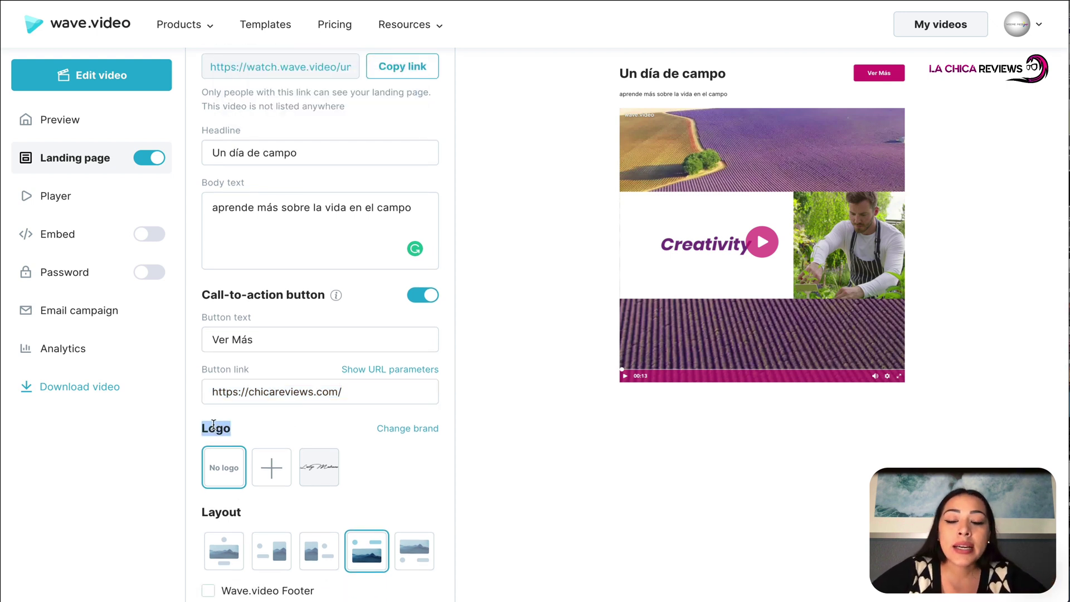
scroll(282, 434, down, 2)
click(329, 433)
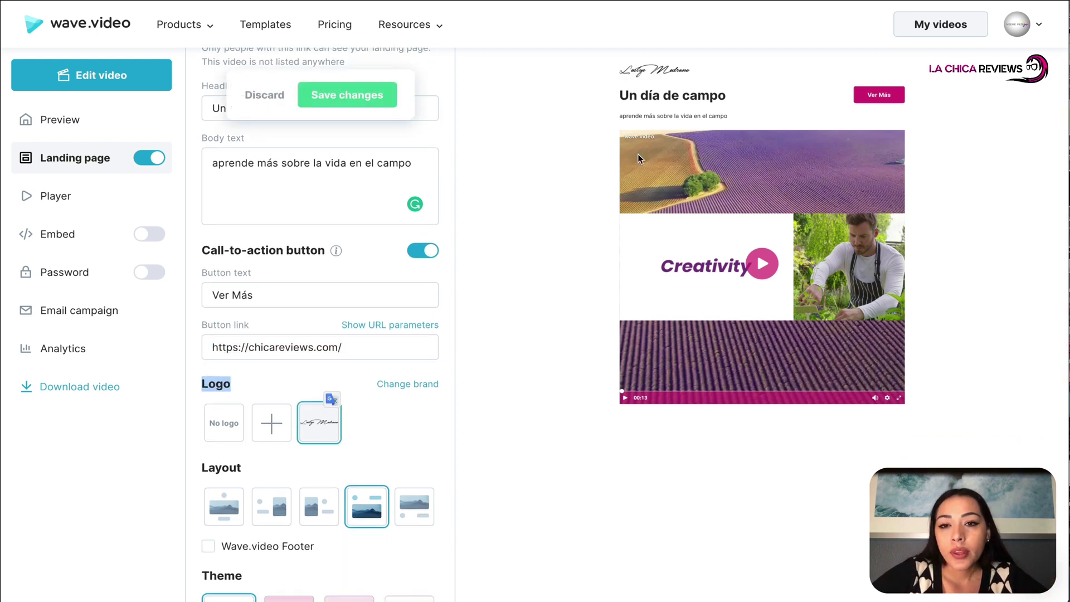
click(233, 426)
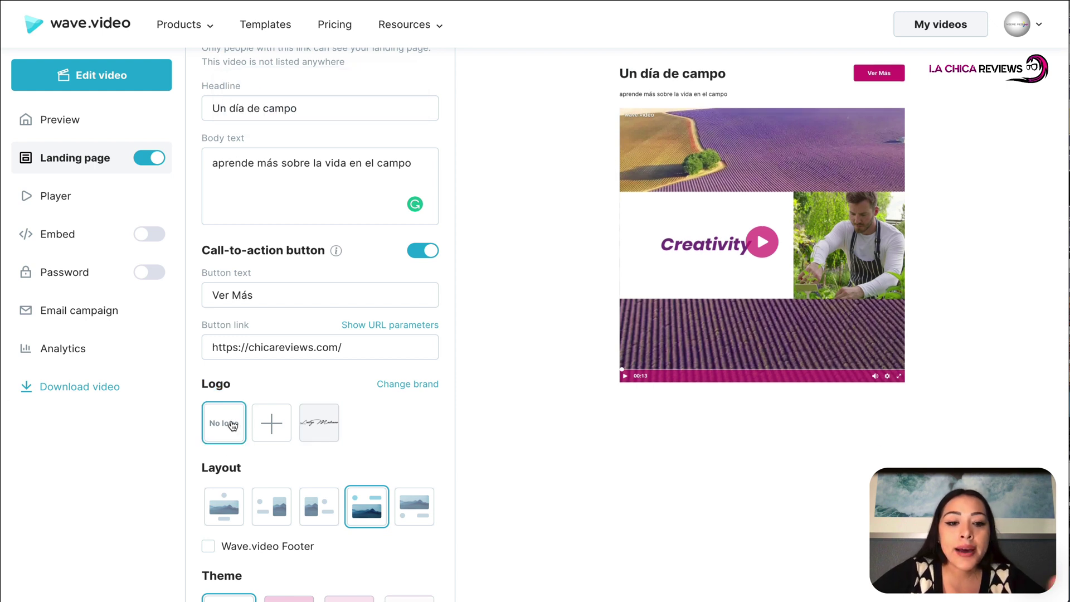
click(325, 430)
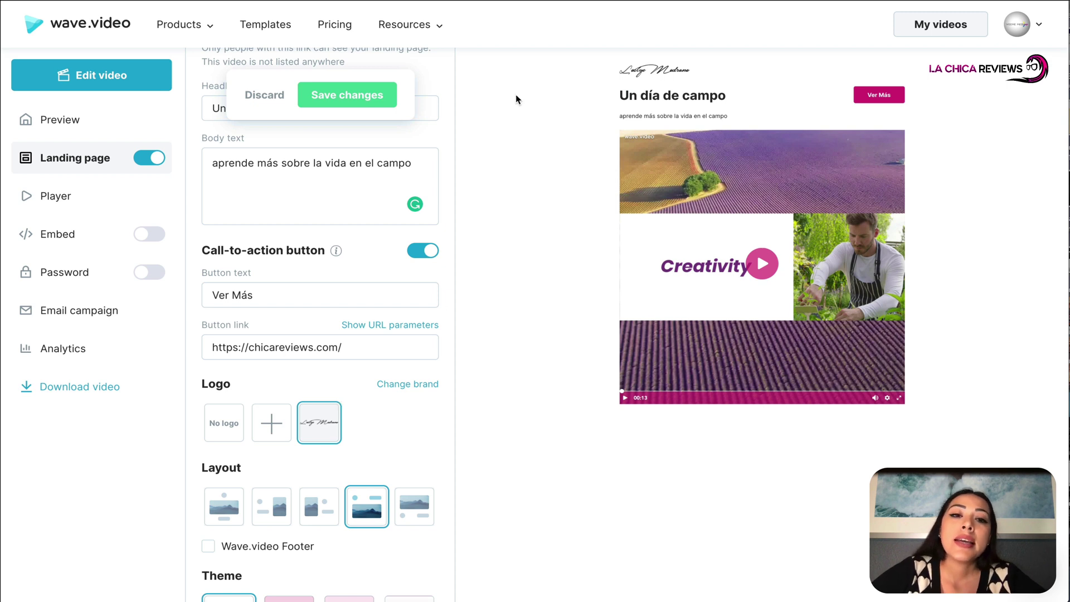
click(357, 99)
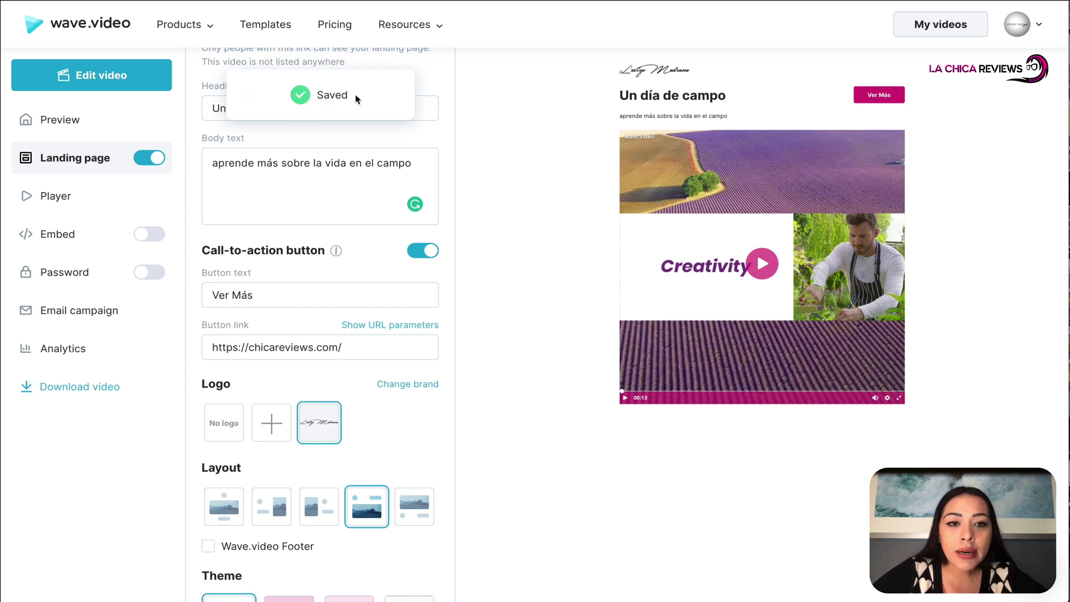
Apply the centered landing page layout with the headline above the video and the call-to-action button below it.
scroll(497, 299, down, 2)
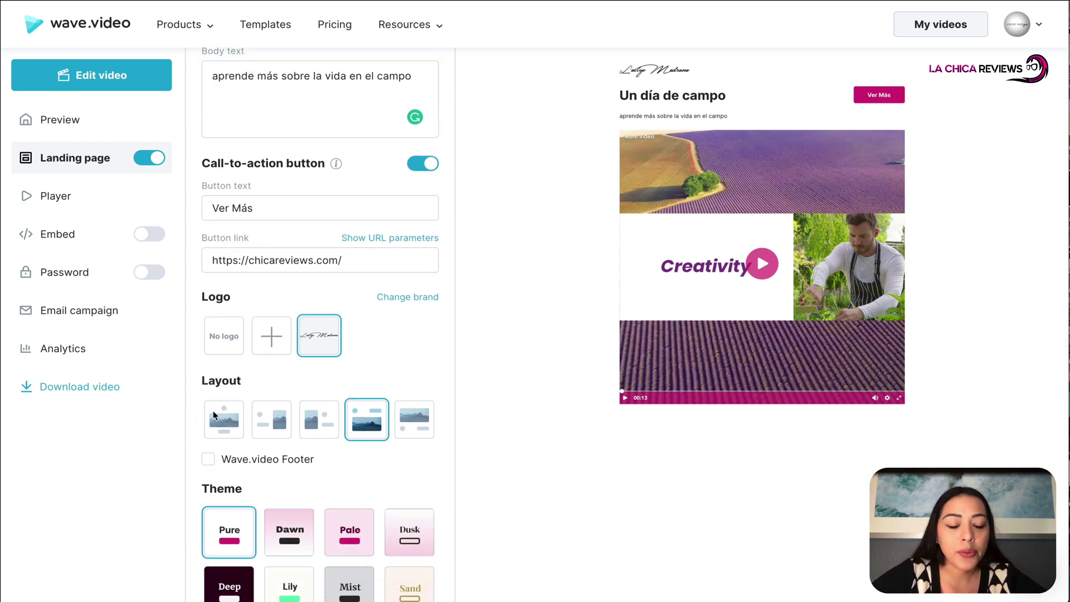
click(225, 422)
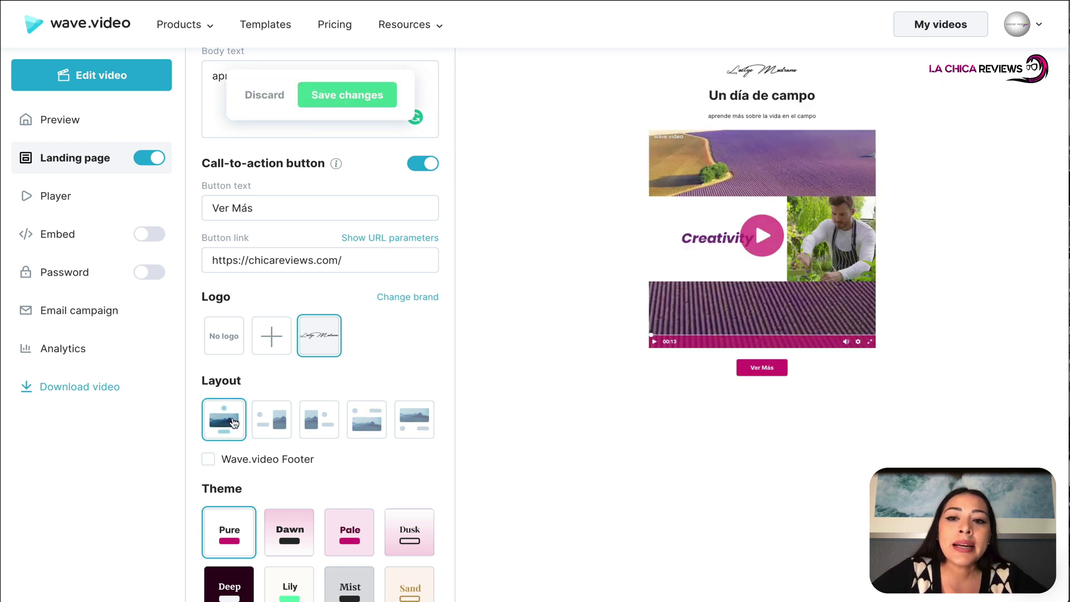
Compare the other landing page layouts and apply the one with the headline and call-to-action button side by side above the video.
click(272, 425)
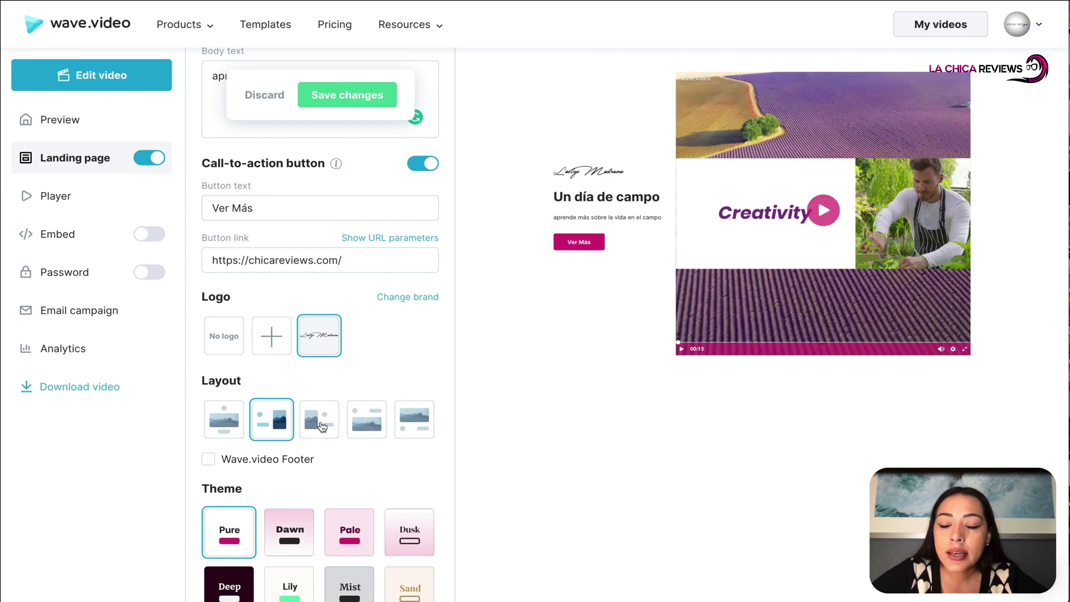
click(327, 419)
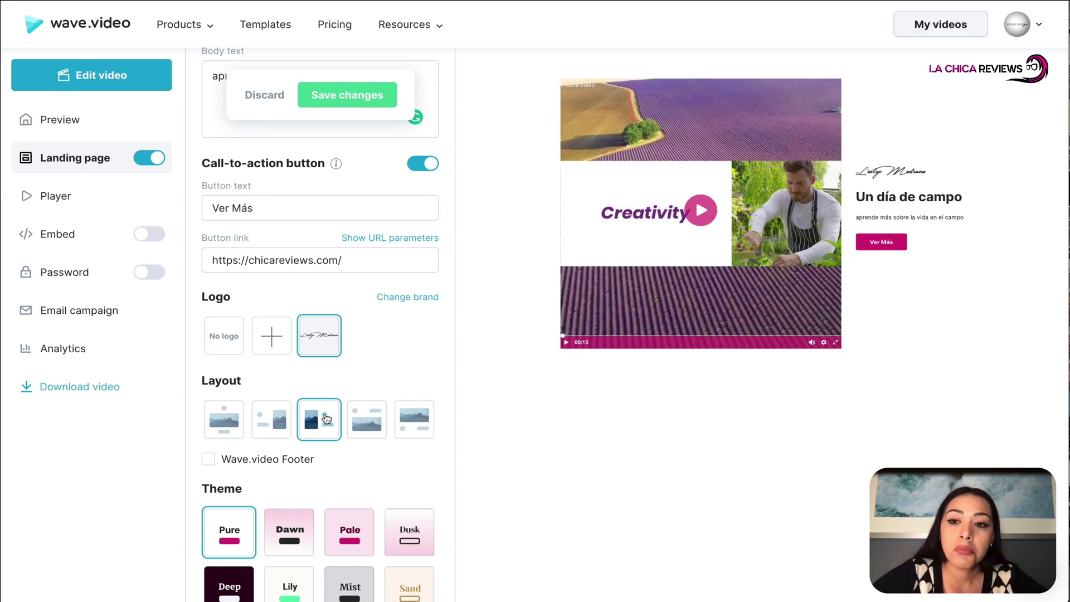
click(373, 421)
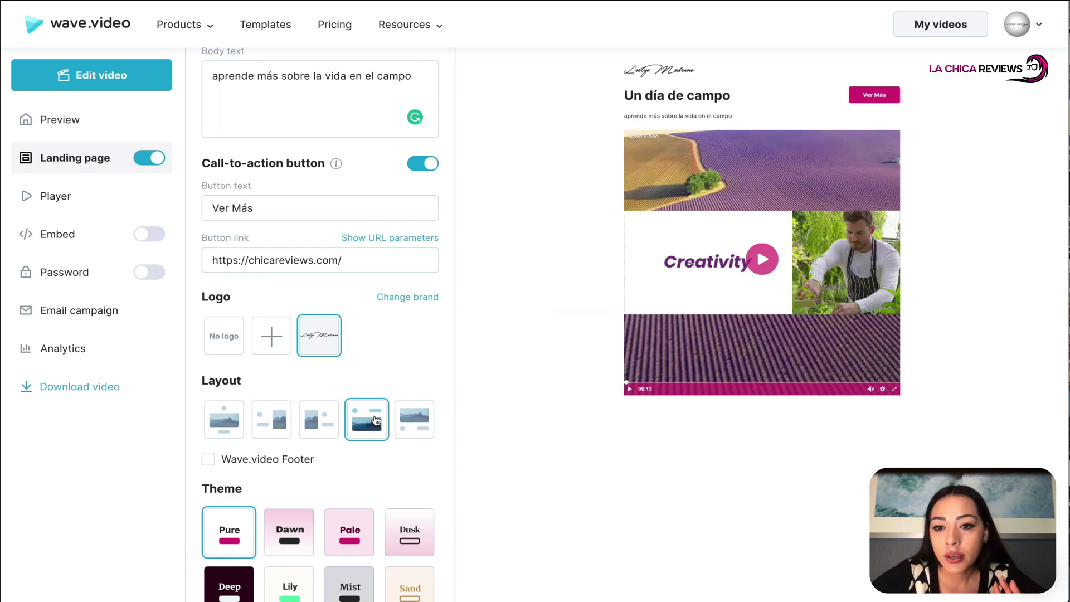
click(412, 428)
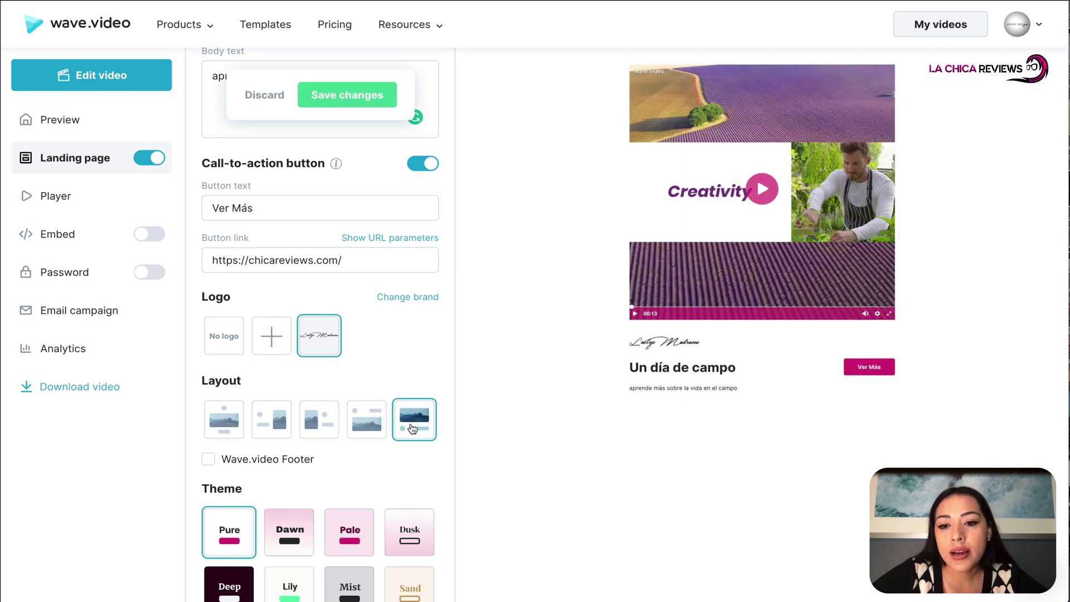
click(359, 427)
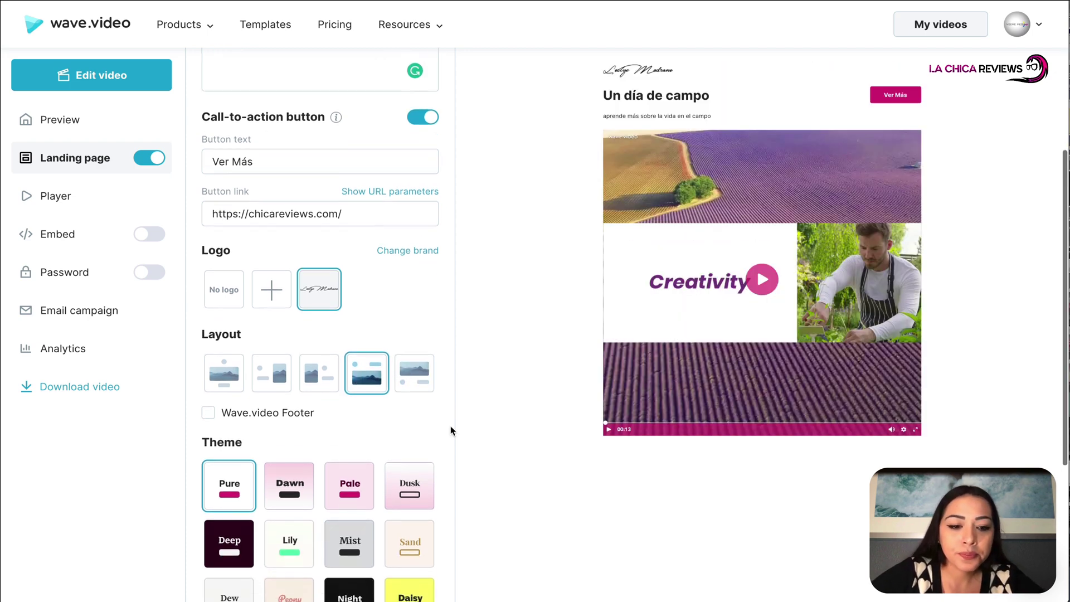
Try the Dawn, Pale, Dusk, Sand, Mist, Lily and Deep themes on the landing page and return to Pure.
scroll(450, 427, down, 5)
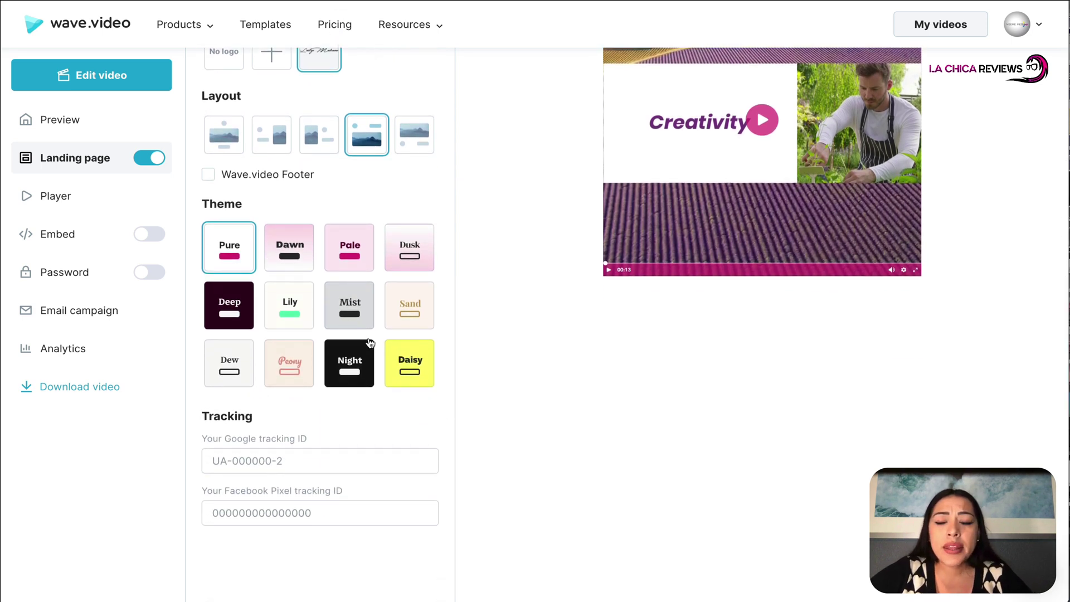
scroll(239, 373, up, 2)
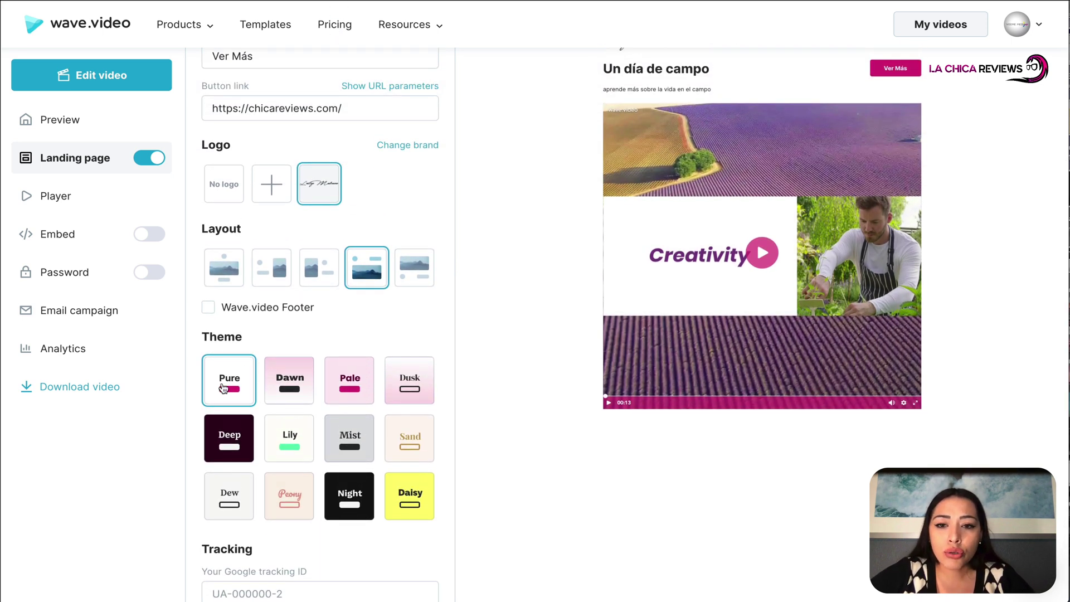
click(290, 388)
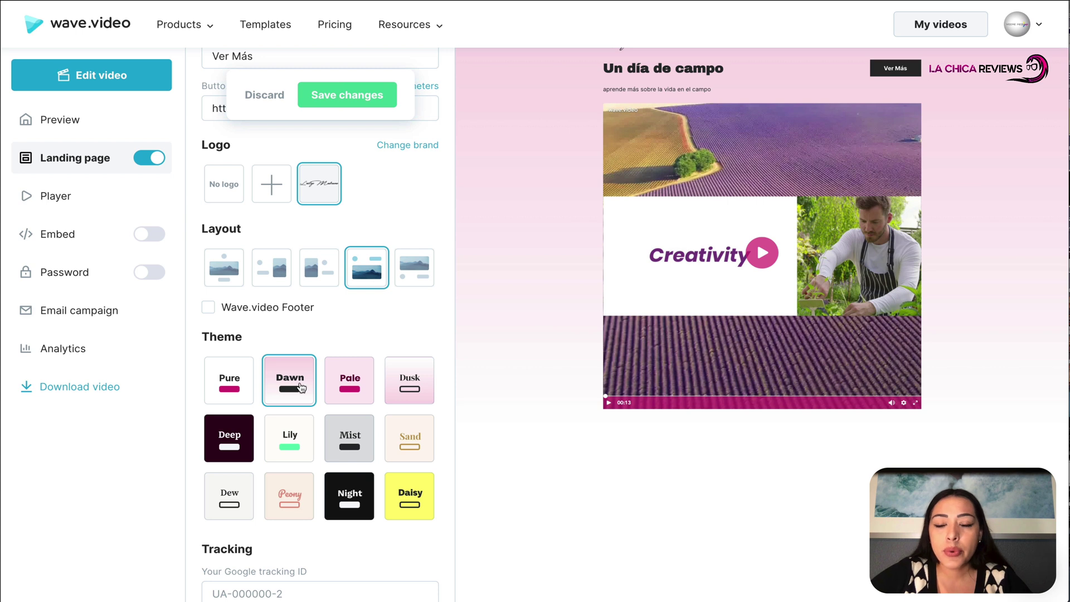
scroll(301, 387, down, 1)
scroll(323, 388, up, 2)
click(350, 384)
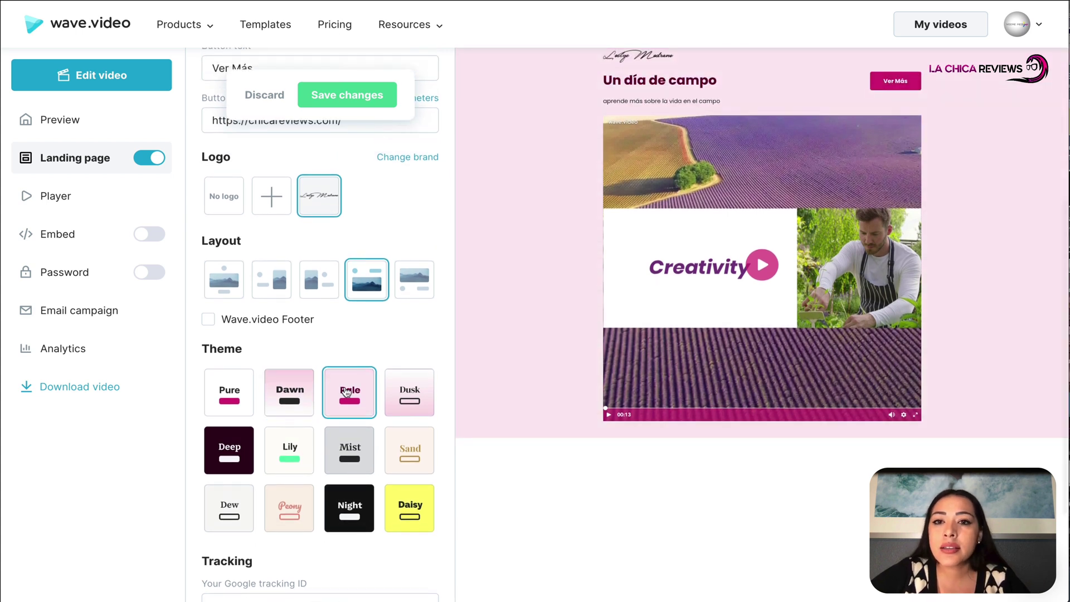
click(422, 385)
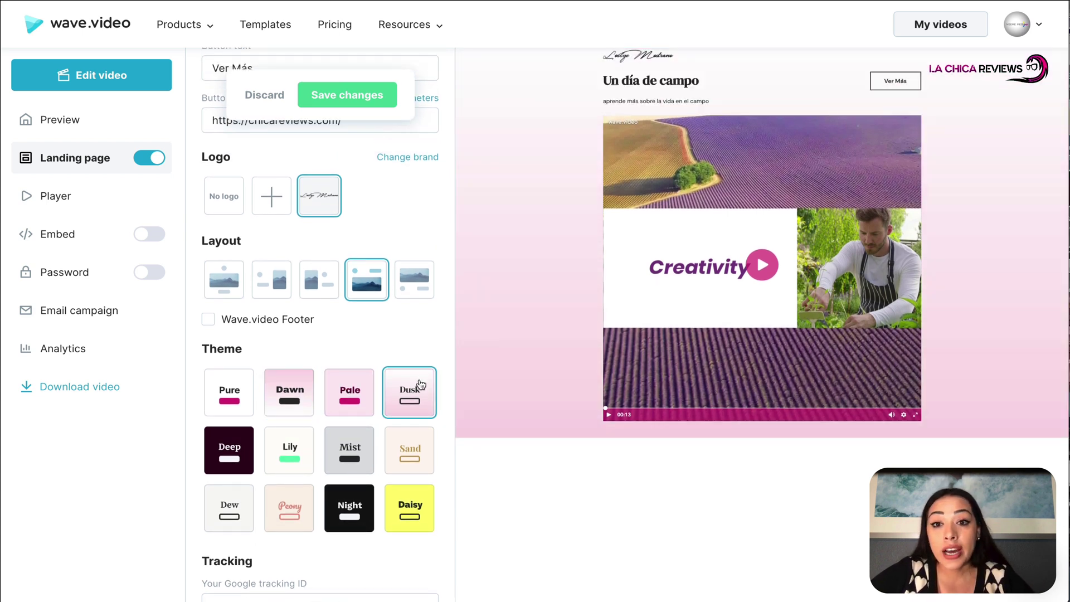
click(403, 468)
click(335, 456)
click(275, 455)
click(232, 456)
click(237, 390)
Open the player settings, examine the player color choice, and turn Autoplay on and back off.
click(78, 201)
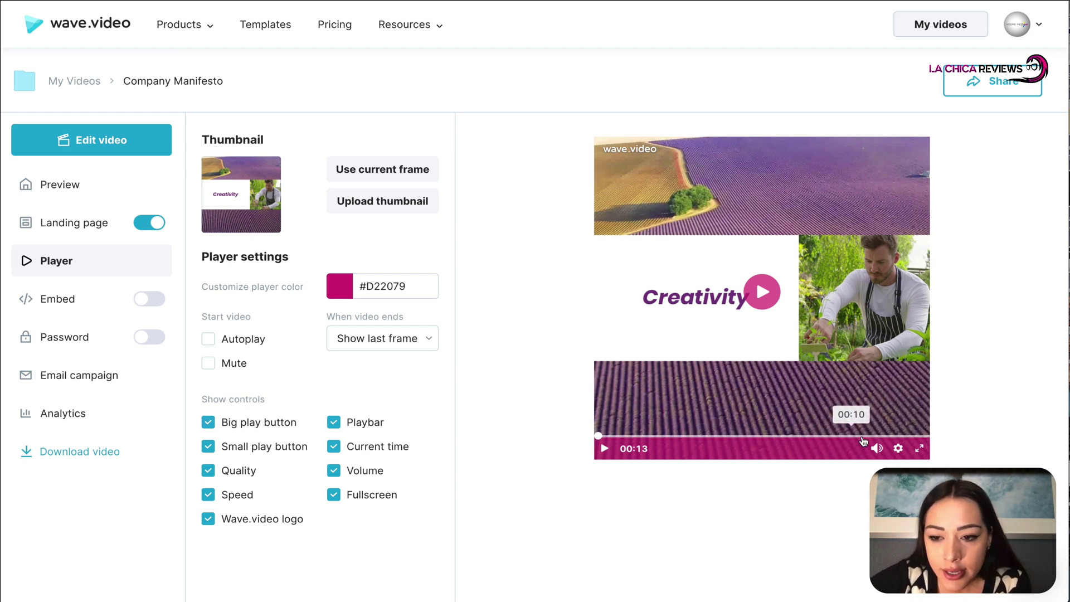
click(340, 293)
click(279, 300)
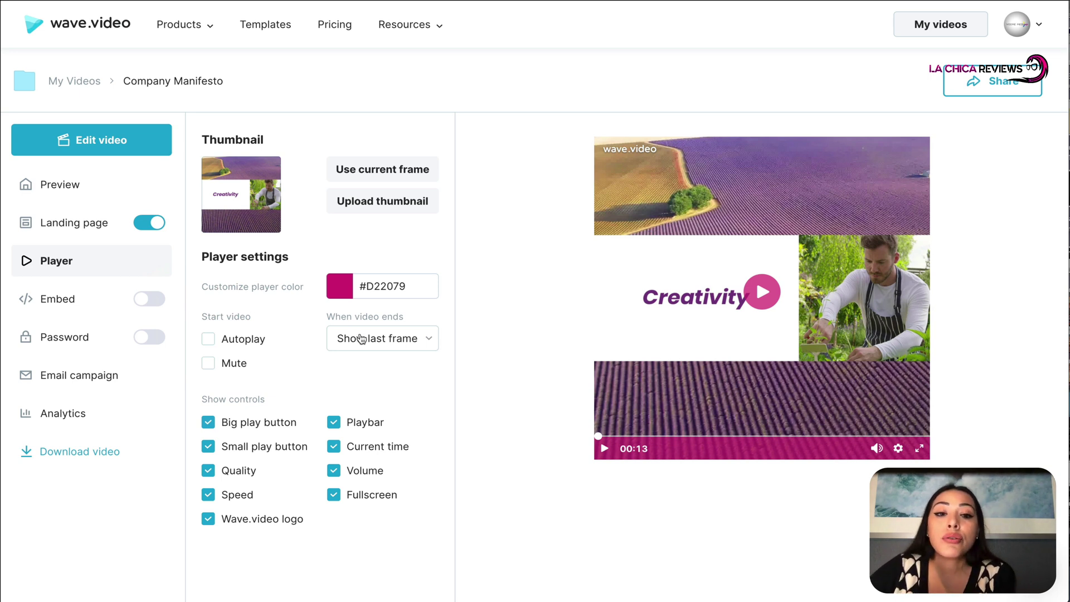
click(209, 340)
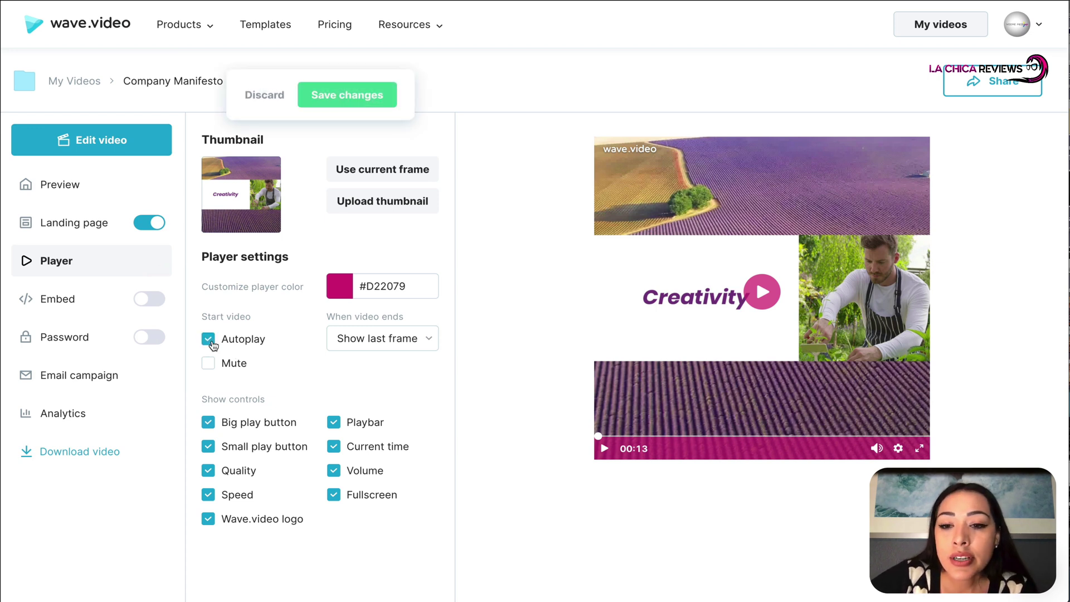
click(210, 339)
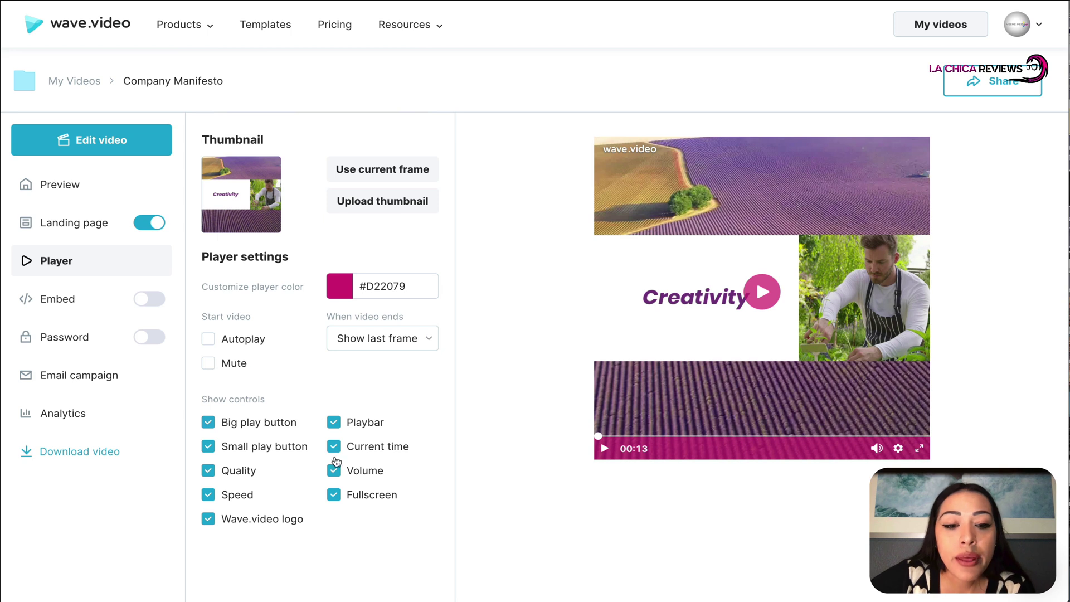
Hide the Wave.video logo on the video player and save the changes.
scroll(244, 521, down, 1)
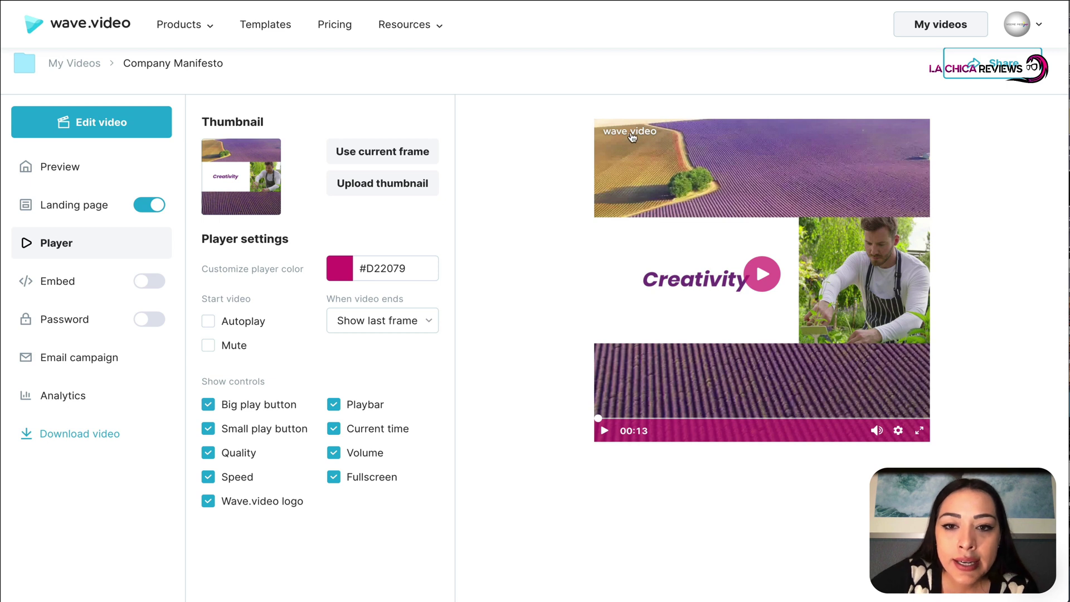
click(253, 502)
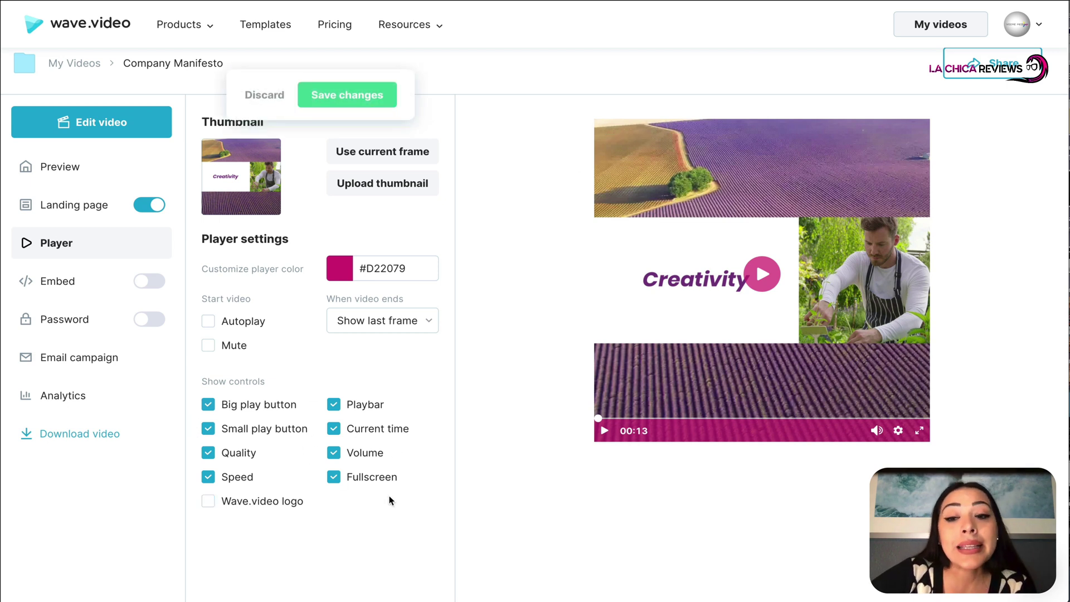
click(342, 95)
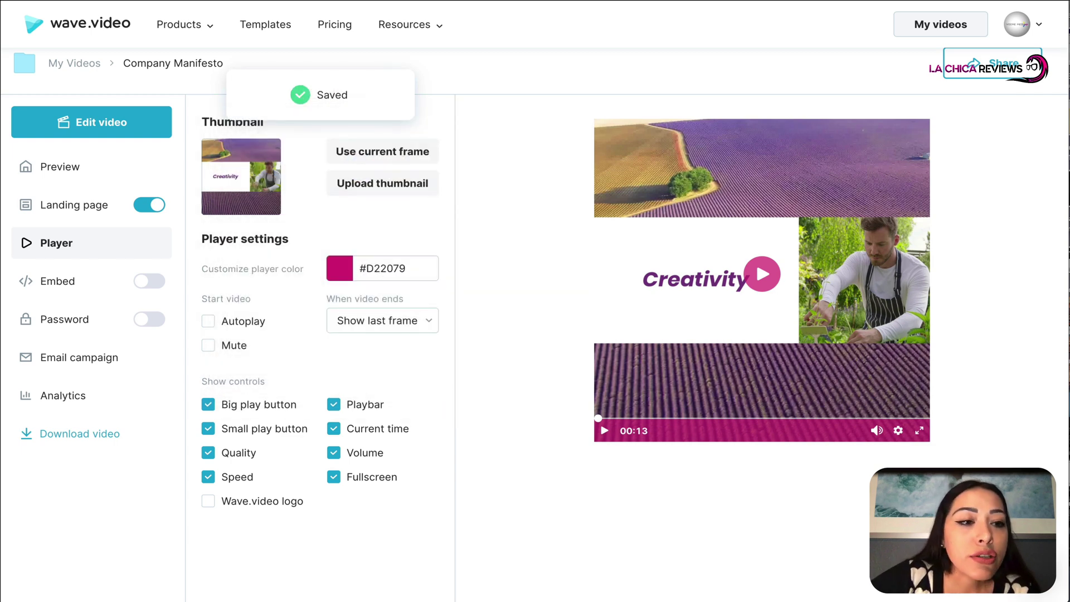
Open the Company Manifesto video's preview and play it for a few seconds to check the player and captions.
click(110, 184)
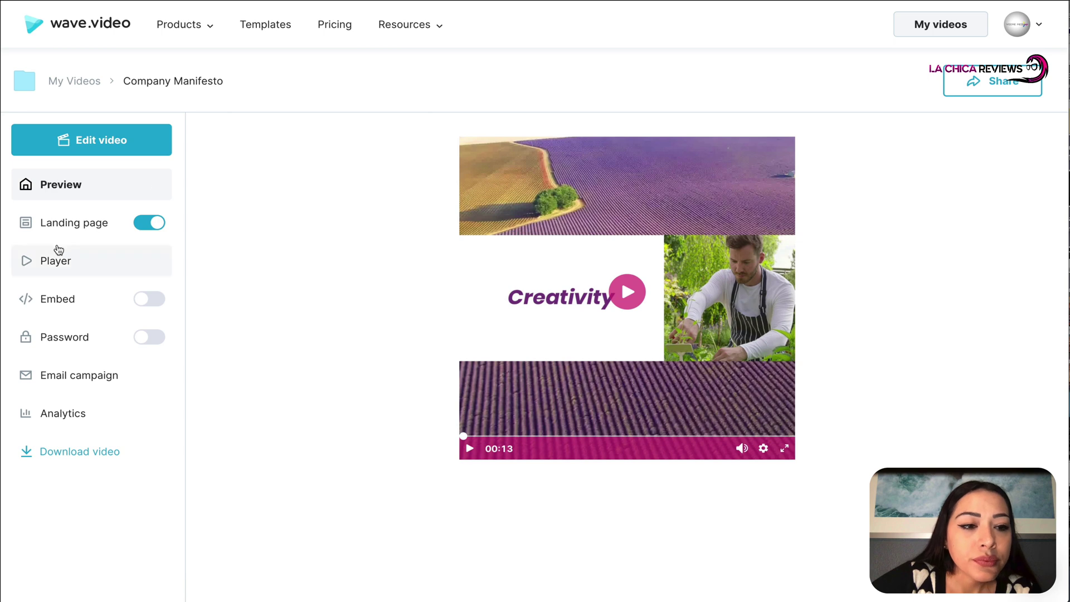
click(470, 449)
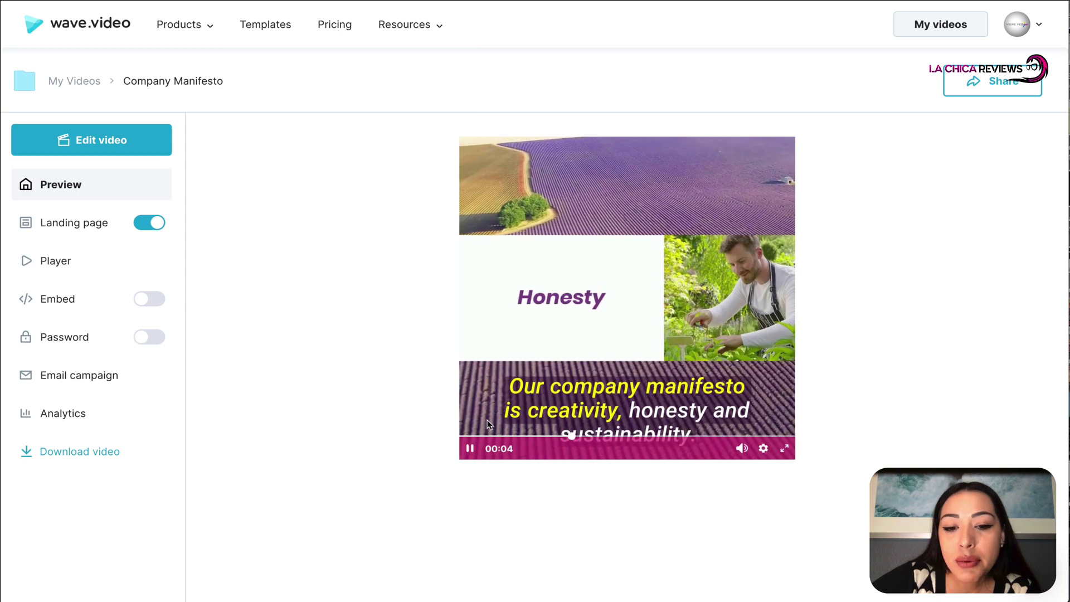
click(470, 449)
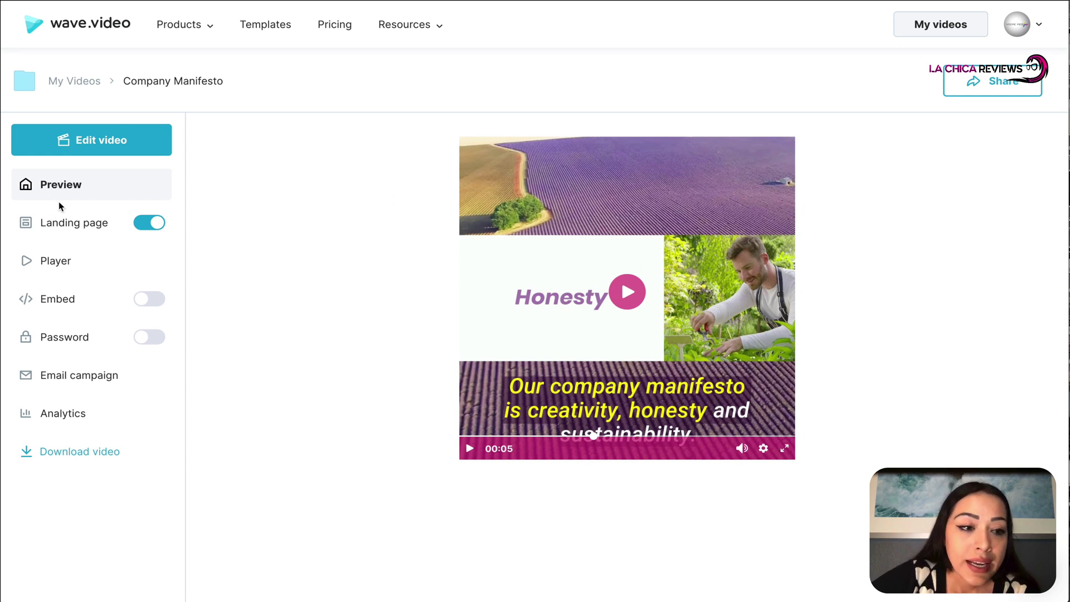
Open the published landing page from its link, play its video, and check the logo, headline and call-to-action button.
click(81, 231)
click(401, 179)
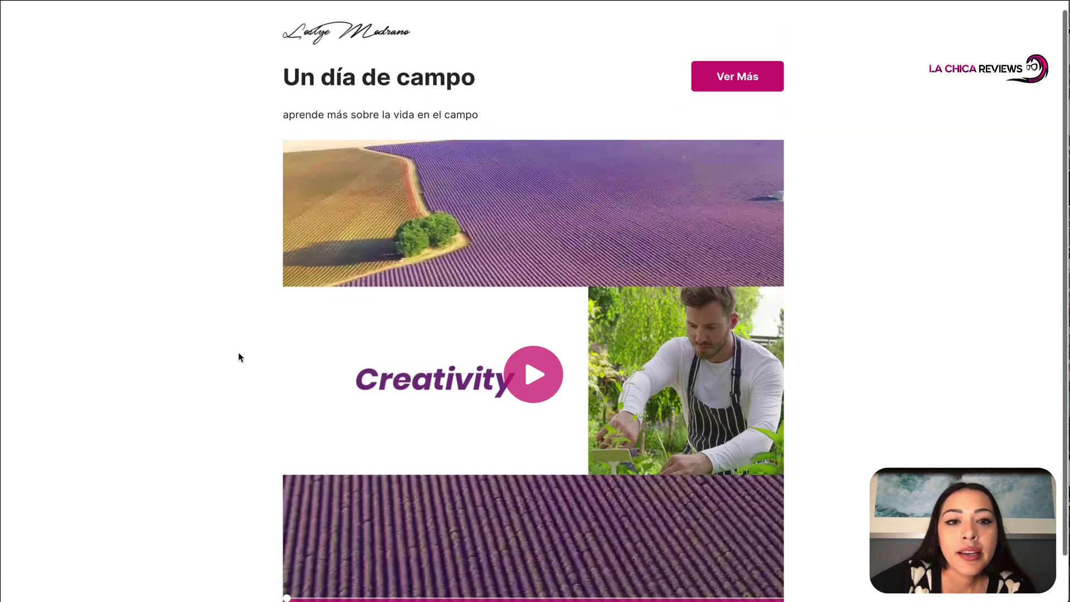
scroll(562, 260, down, 1)
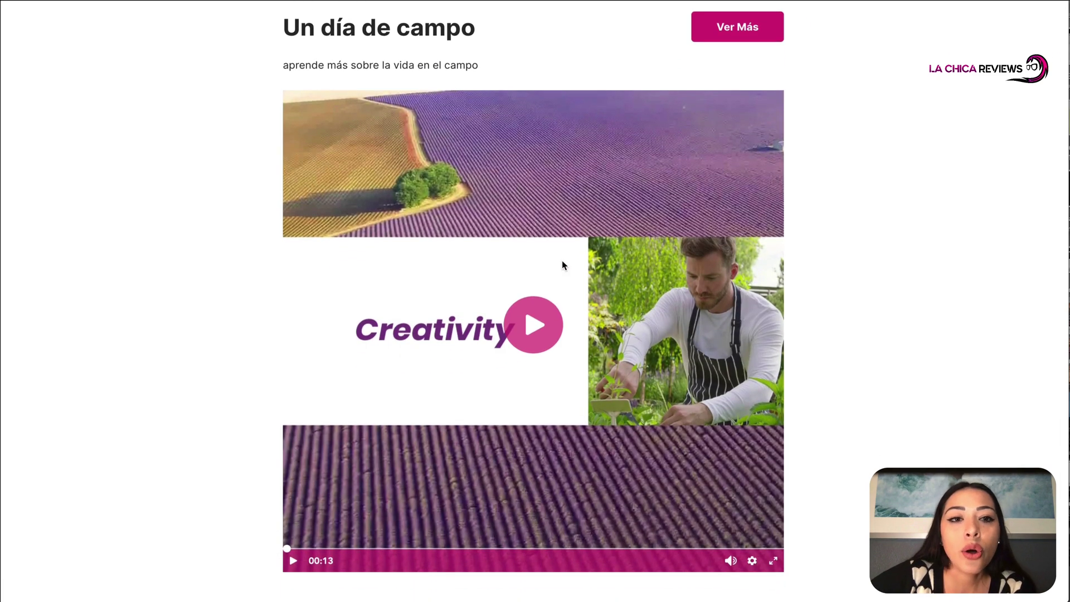
click(289, 570)
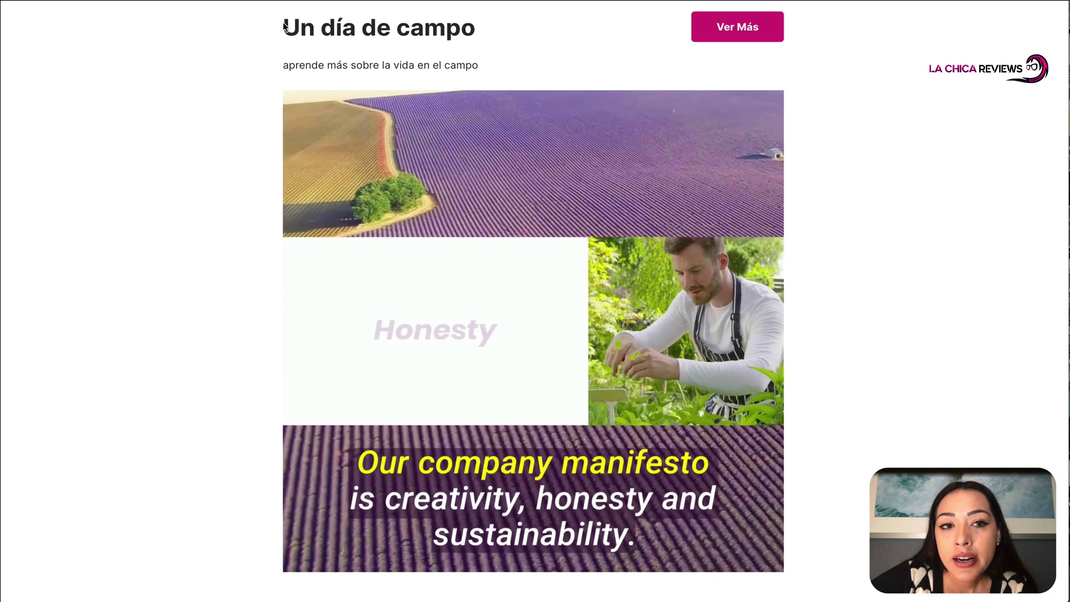
scroll(326, 31, up, 1)
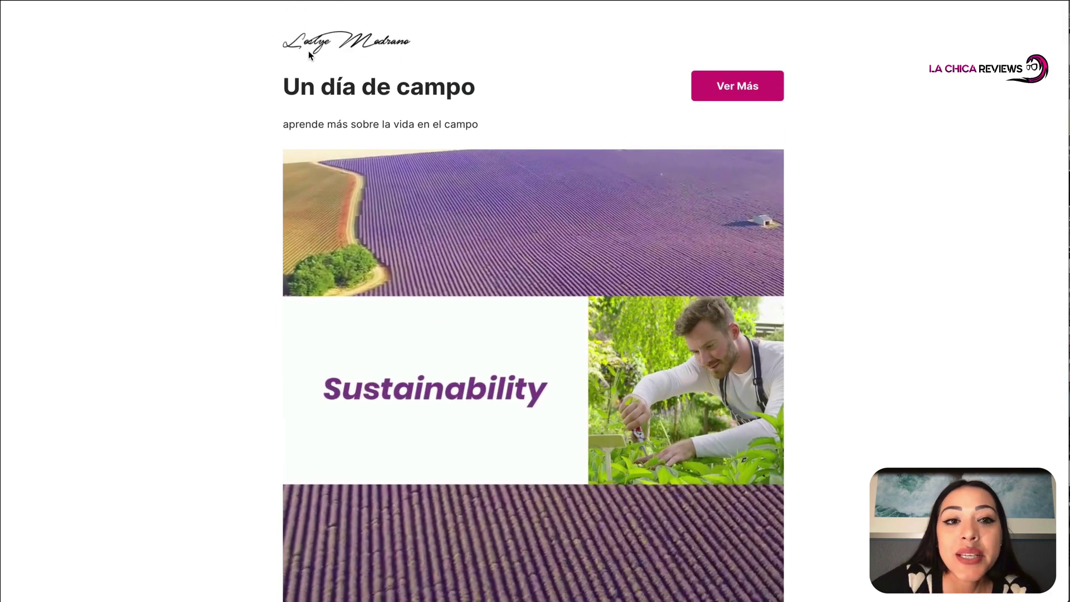
scroll(309, 52, down, 1)
scroll(326, 480, down, 1)
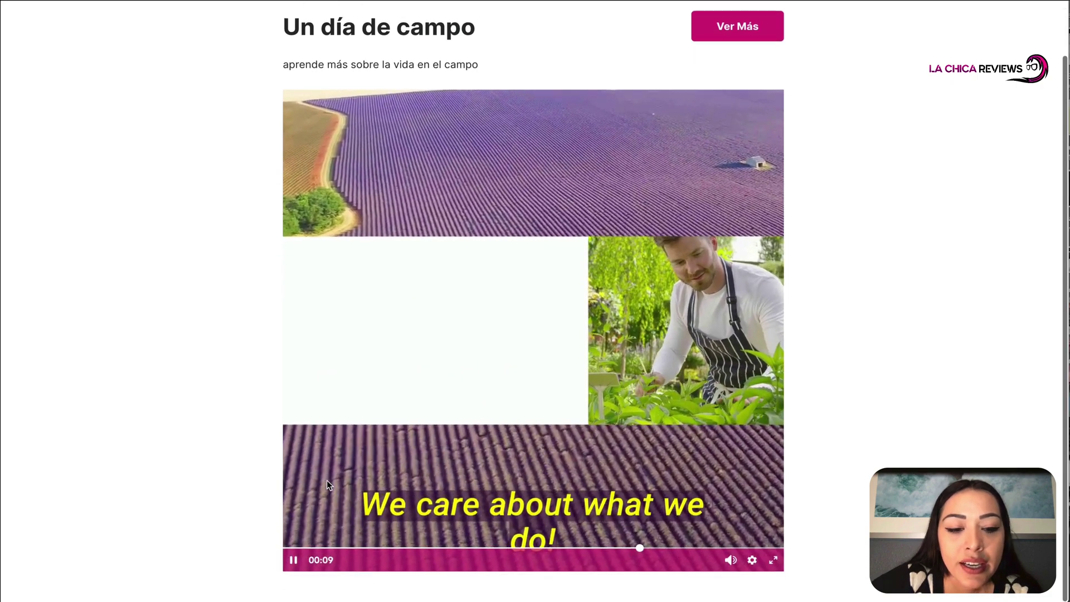
click(291, 561)
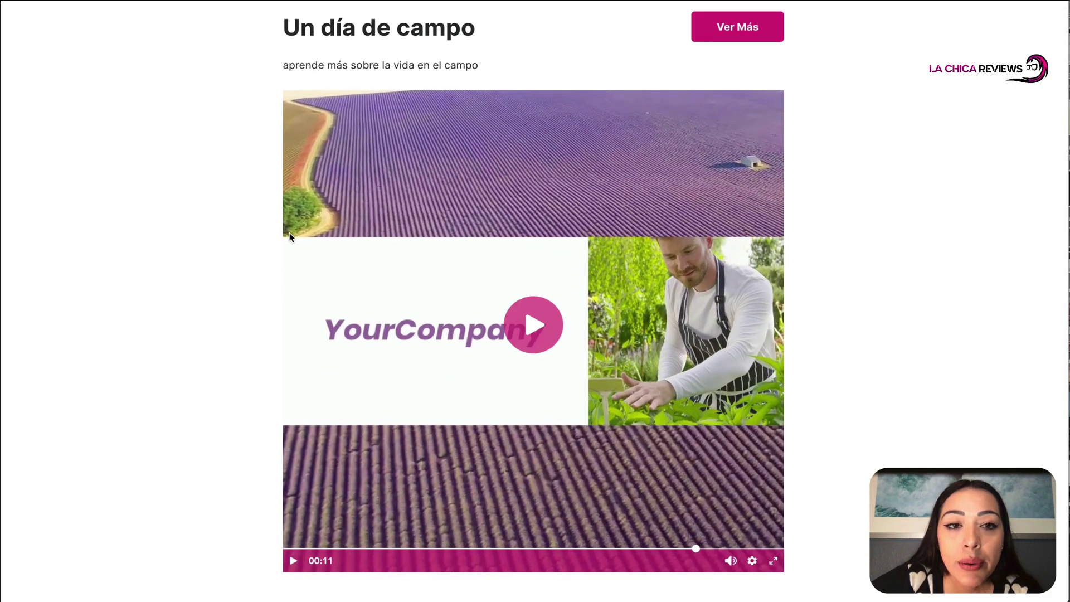
scroll(362, 279, up, 1)
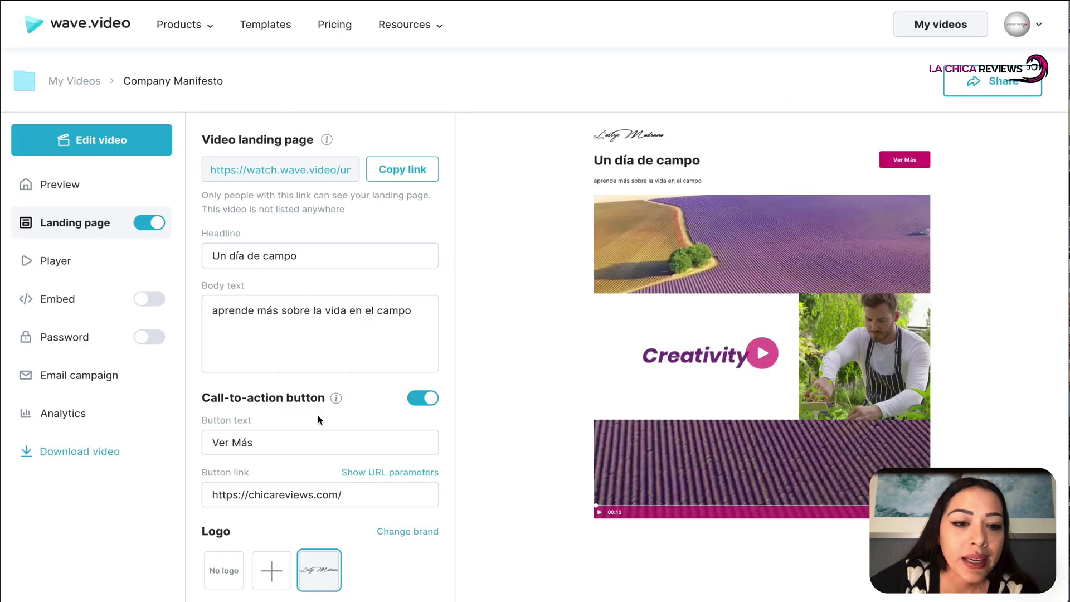
Review the landing page's call-to-action, logo, layout and theme settings.
scroll(319, 419, down, 3)
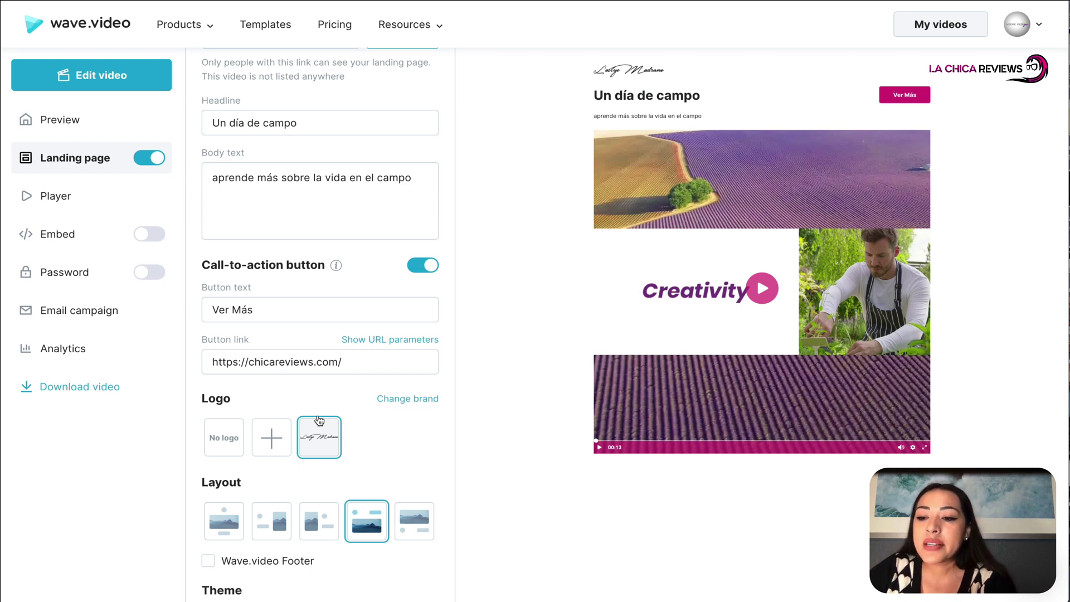
scroll(500, 402, down, 4)
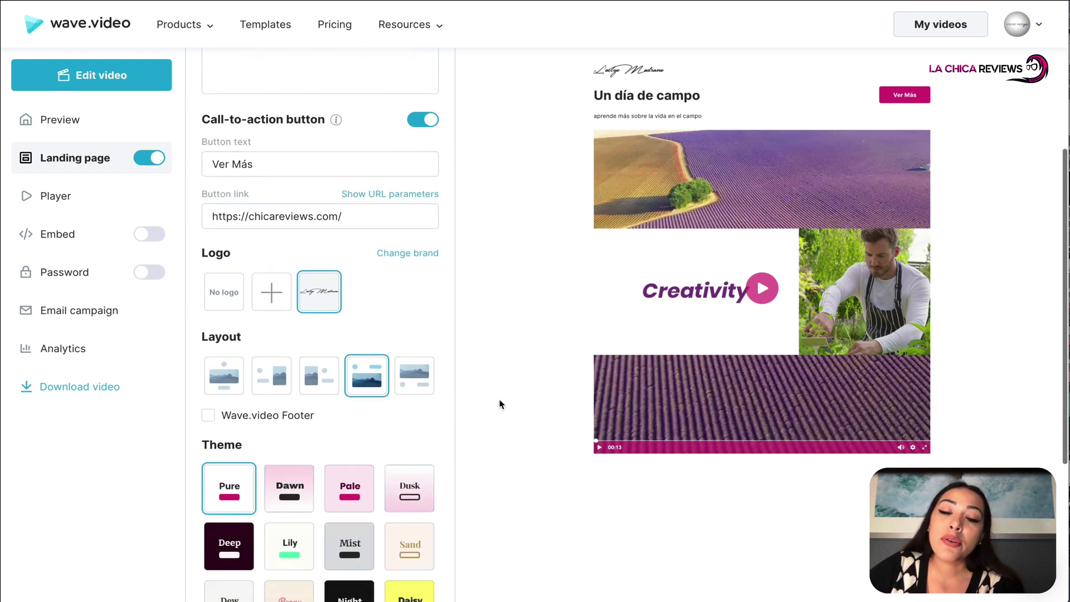
scroll(500, 404, down, 2)
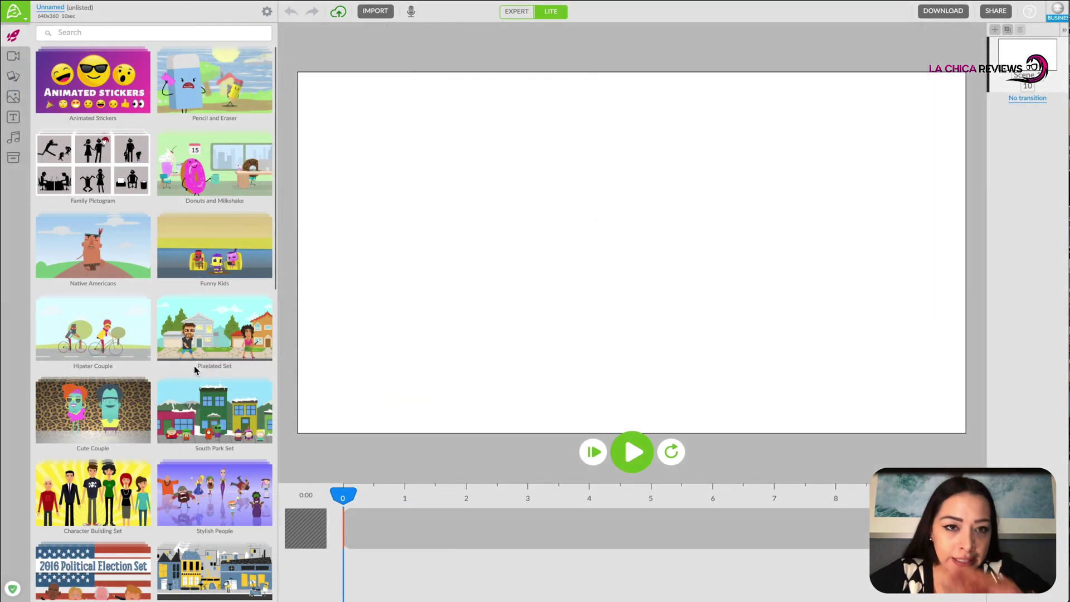
Switch to Animatron Studio and examine the library of animated sets, from Animated Stickers down to Cowboy Life.
scroll(260, 358, down, 3)
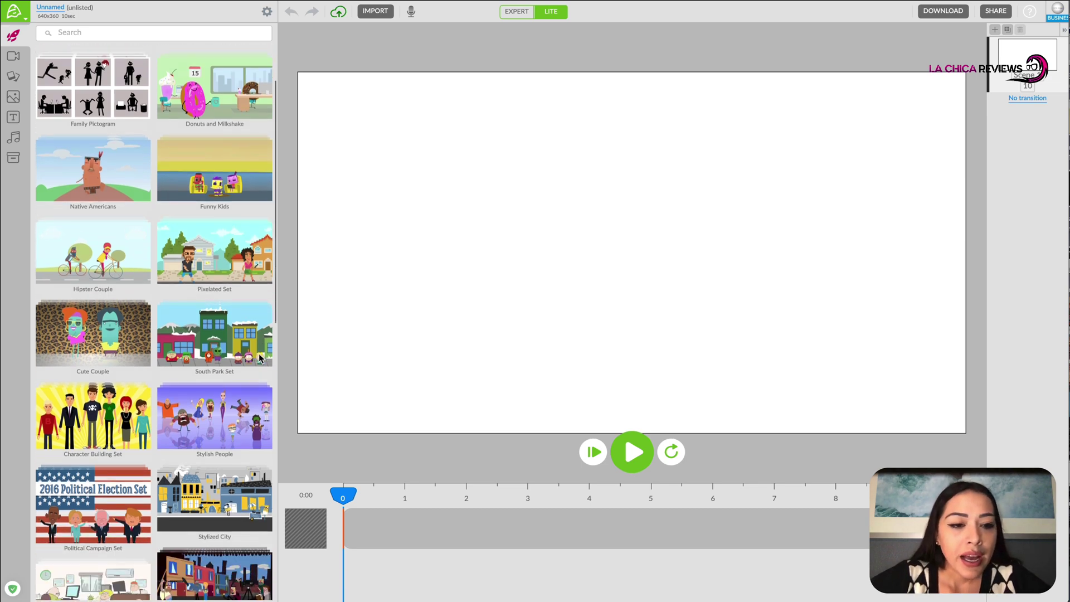
scroll(259, 359, down, 1)
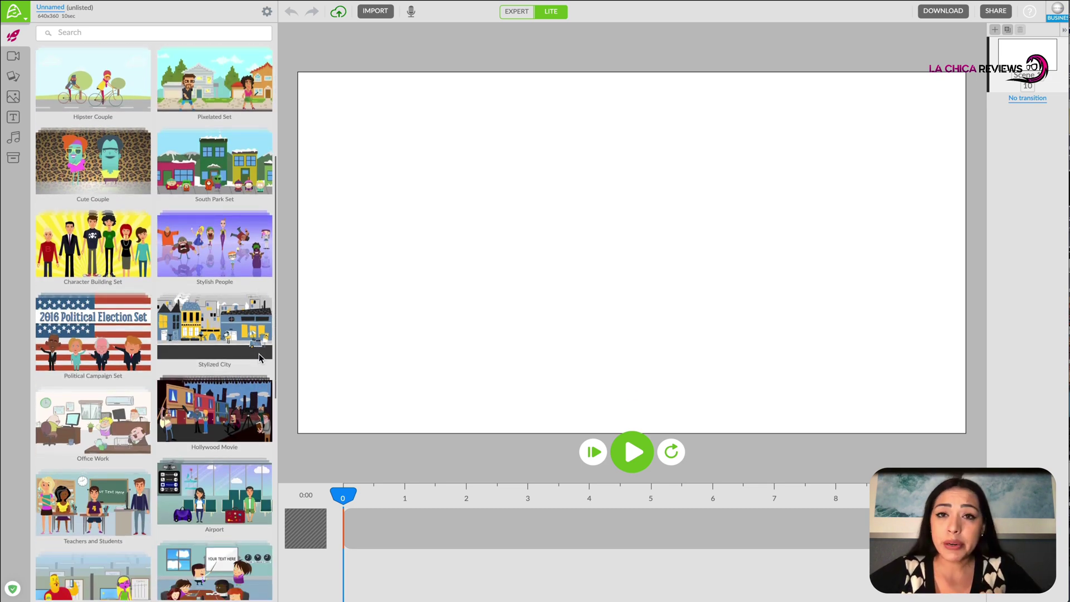
scroll(75, 342, down, 10)
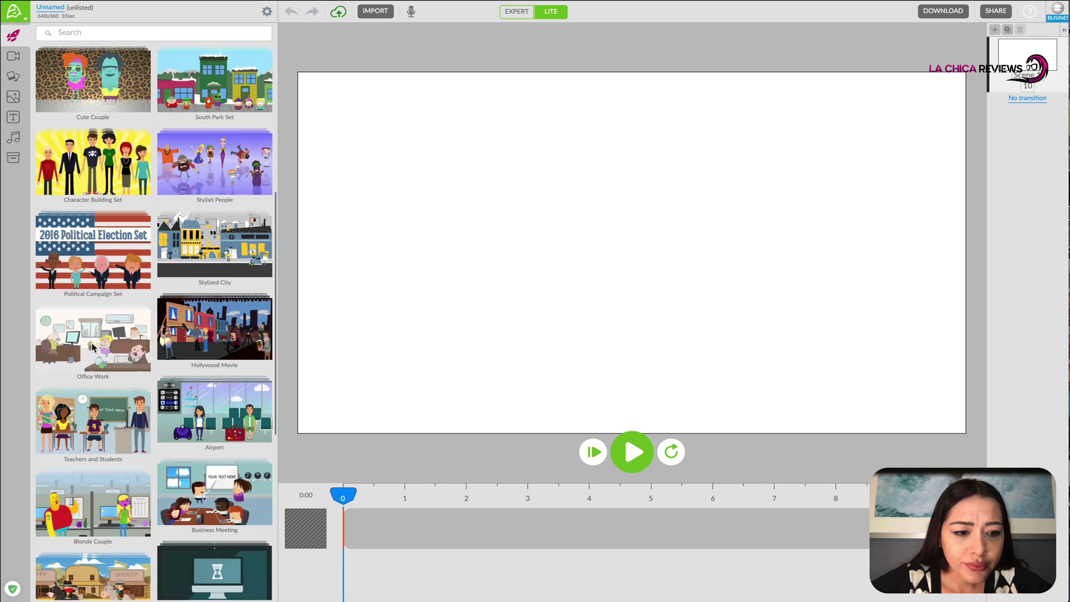
scroll(113, 260, down, 2)
scroll(113, 259, up, 2)
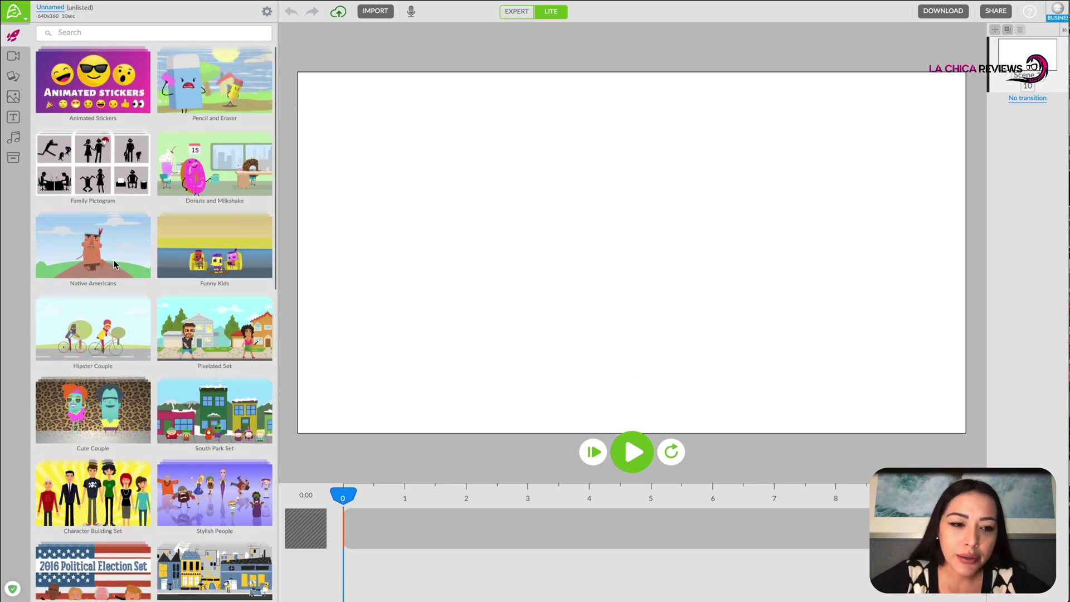
scroll(130, 328, down, 5)
scroll(131, 332, down, 15)
scroll(131, 332, down, 5)
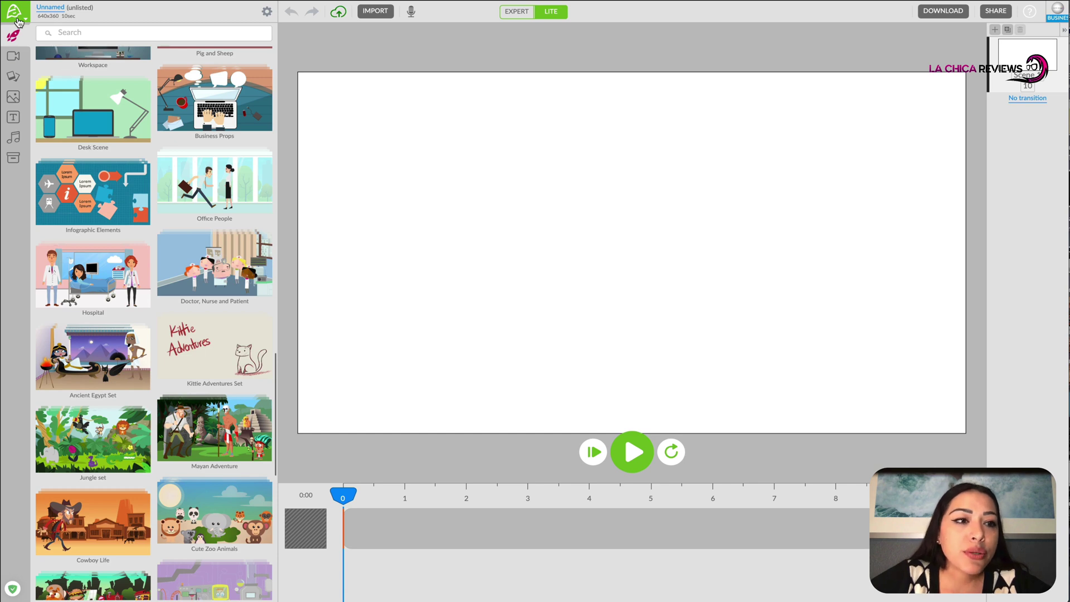
Start a new blank project and open the Hospital set from the animated sets library.
click(13, 20)
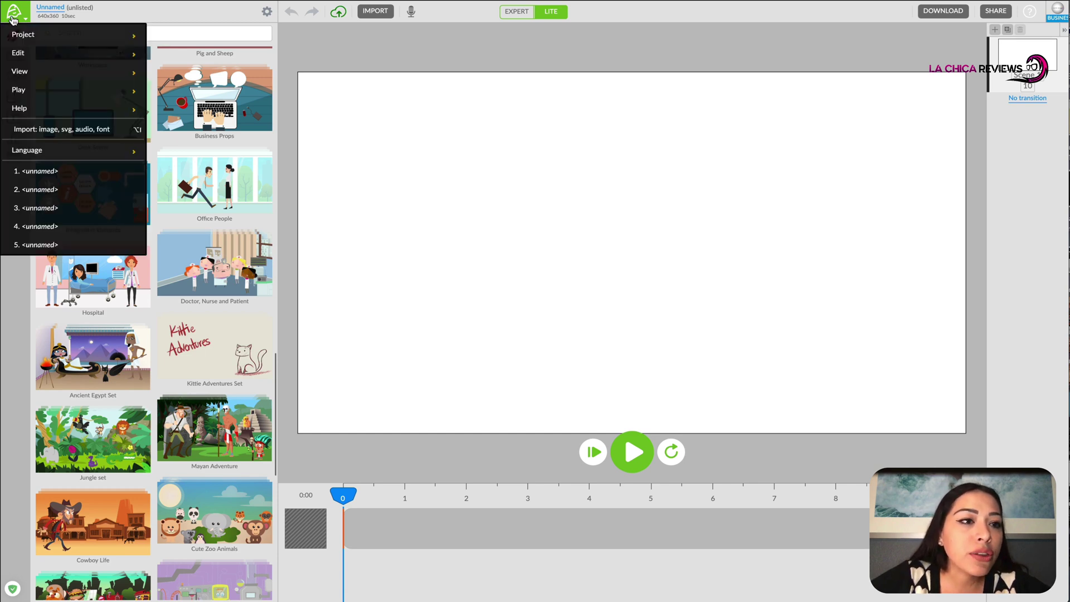
mouse_move(42, 36)
click(217, 36)
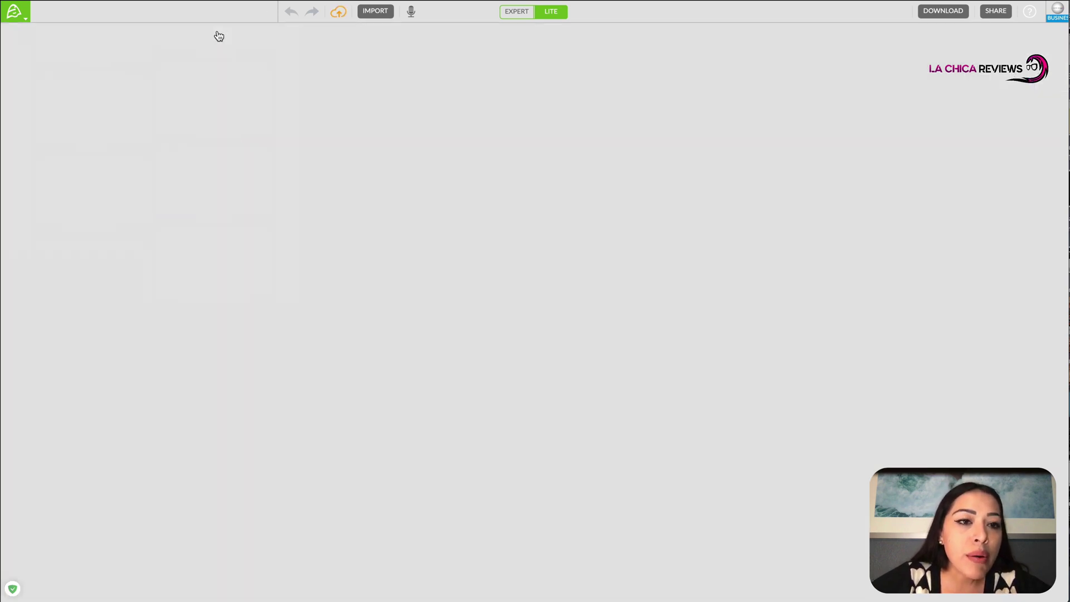
scroll(110, 346, down, 1)
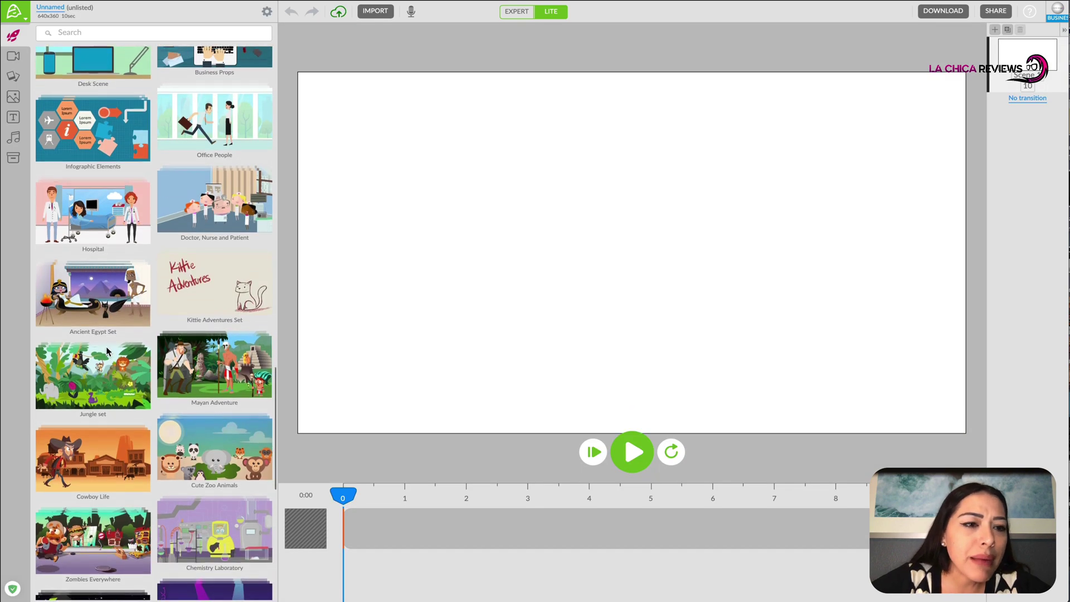
click(92, 285)
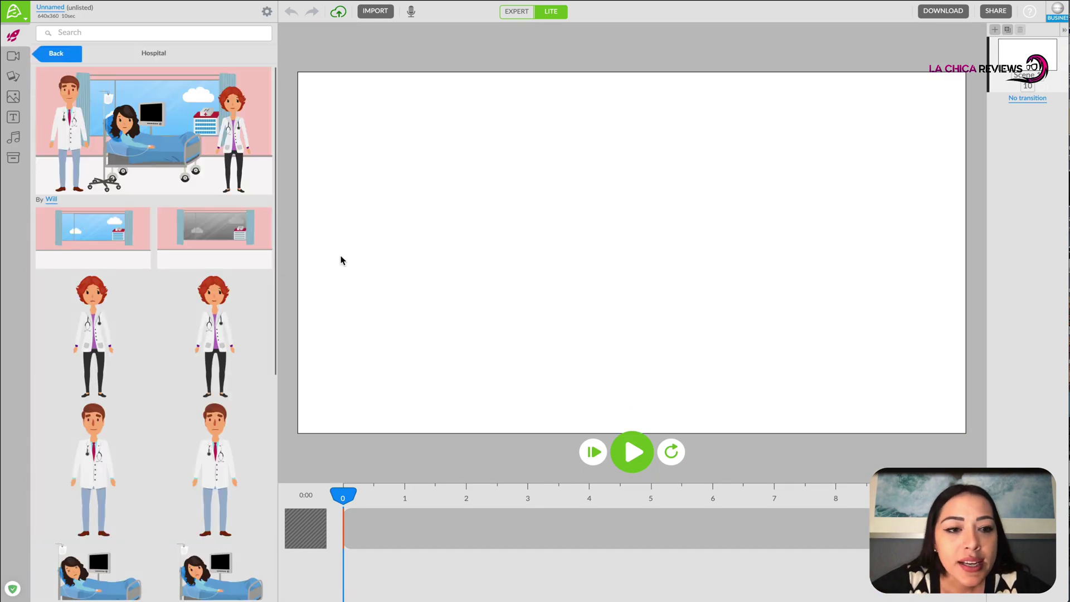